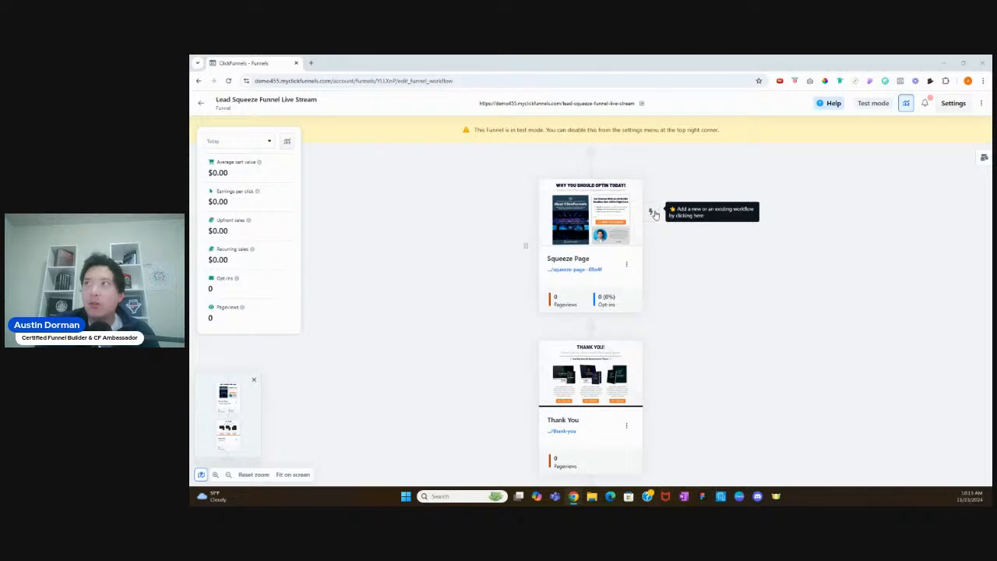
Start a new workflow for the Squeeze Page in the funnel and name it Test.
click(652, 212)
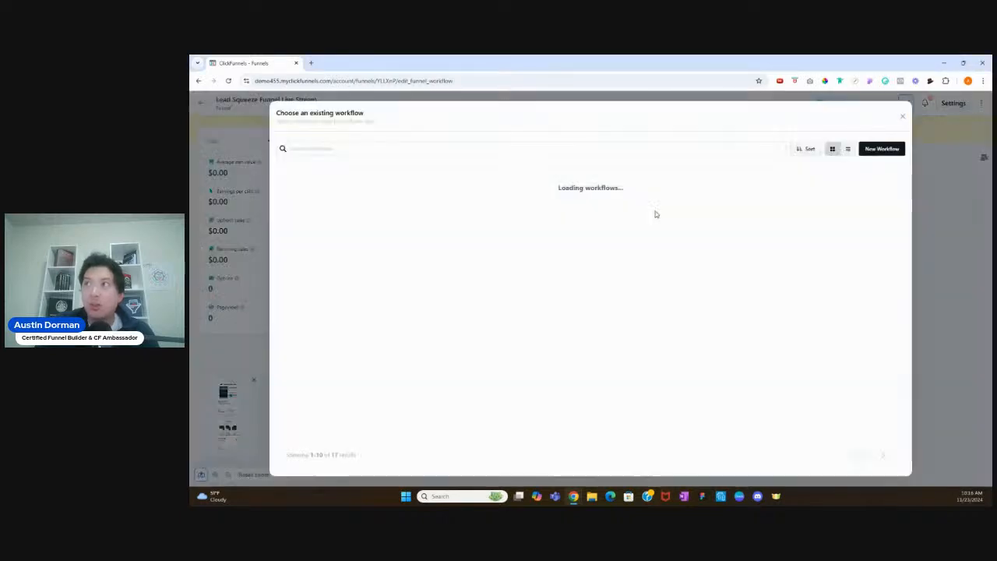
click(884, 153)
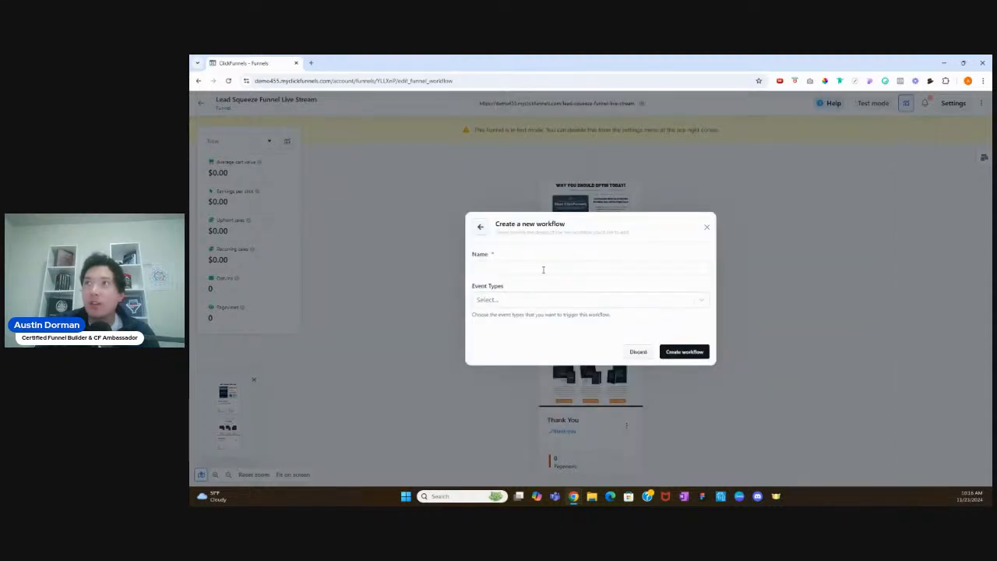
click(543, 269)
text(Test)
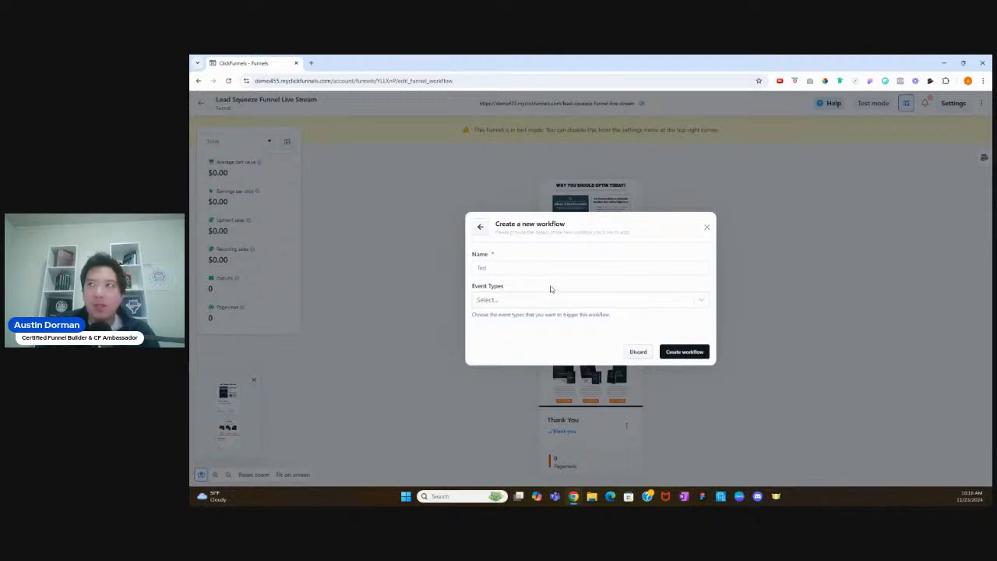
Set the workflow's event type to Opt-In and create the workflow.
click(583, 299)
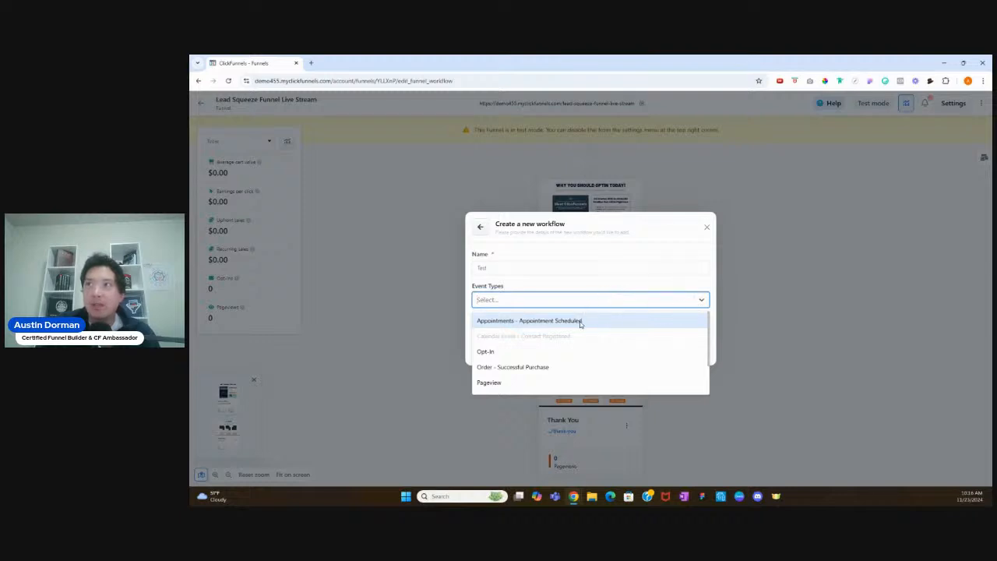
mouse_move(576, 340)
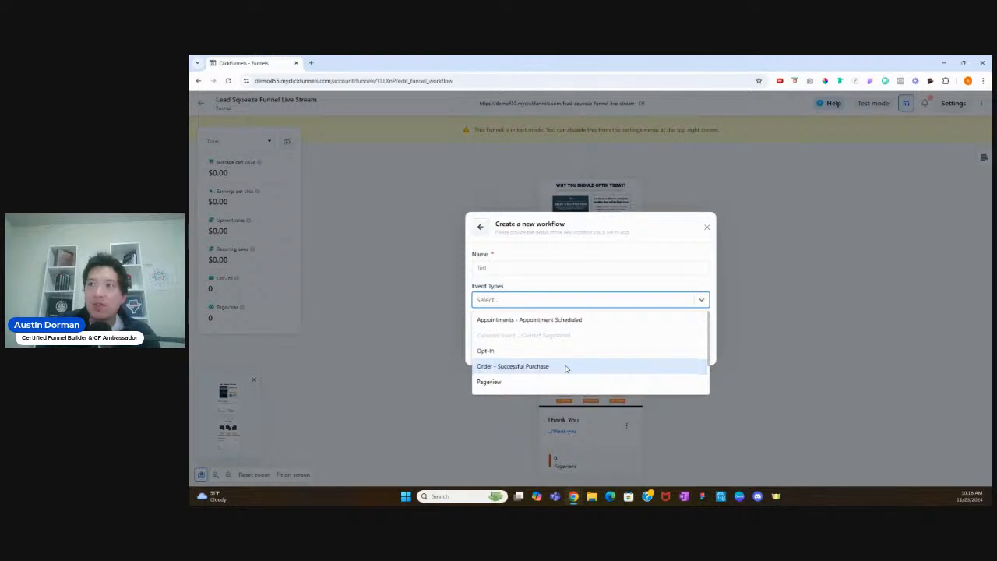
scroll(566, 366, down, 1)
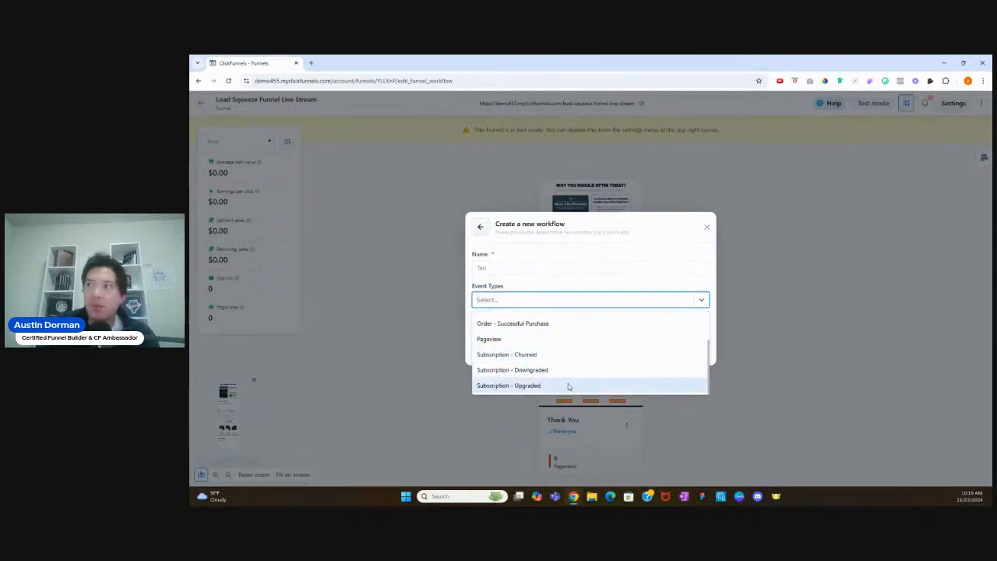
scroll(583, 369, up, 1)
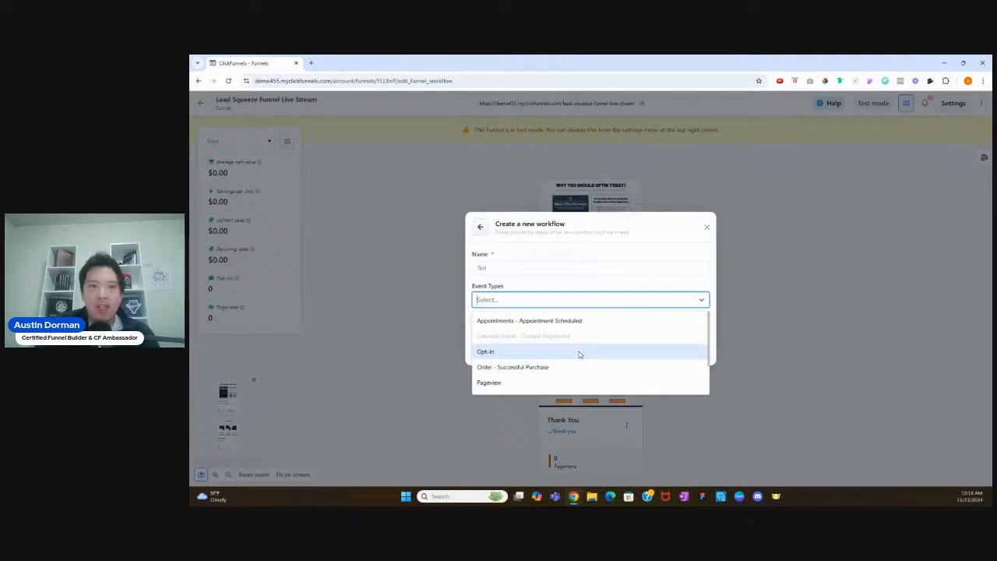
click(578, 355)
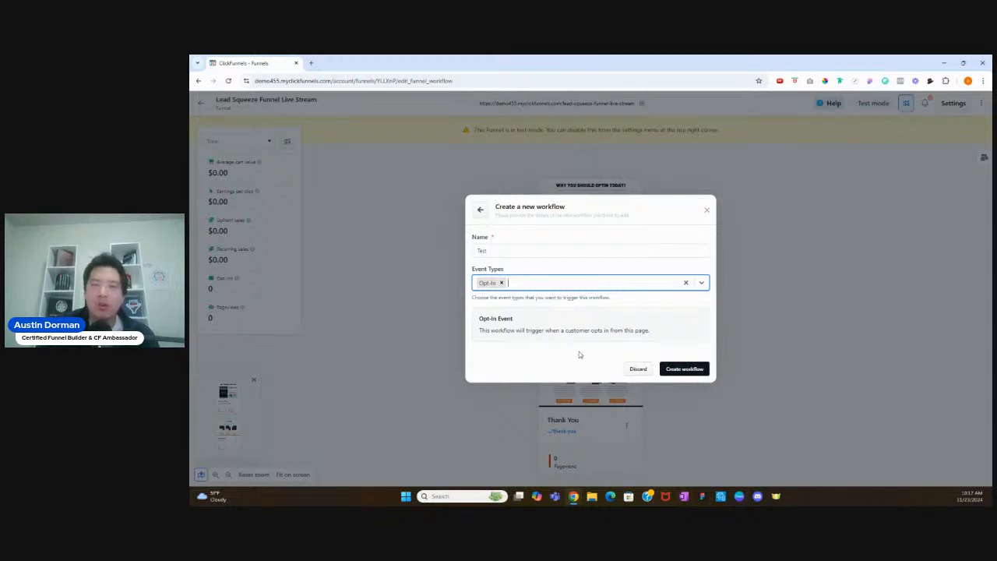
click(671, 371)
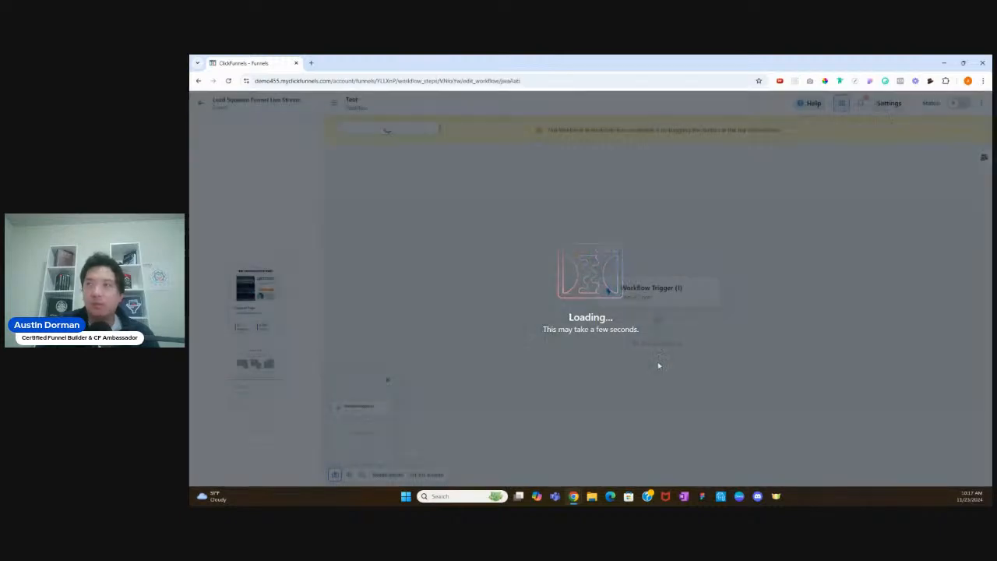
Unlock the Opt-In trigger, disallow anonymous contacts, save the changes and return to the workflow canvas.
click(672, 296)
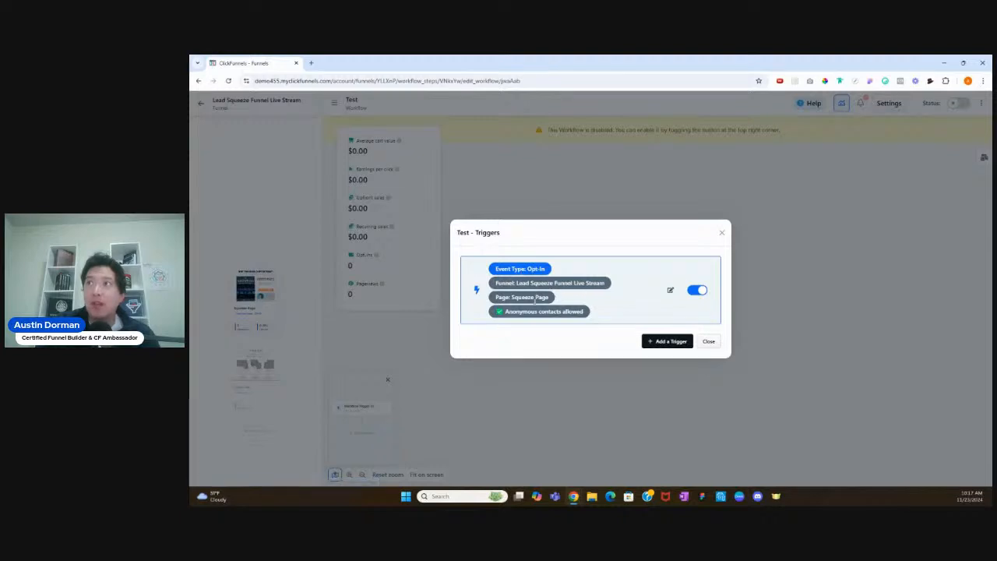
click(670, 292)
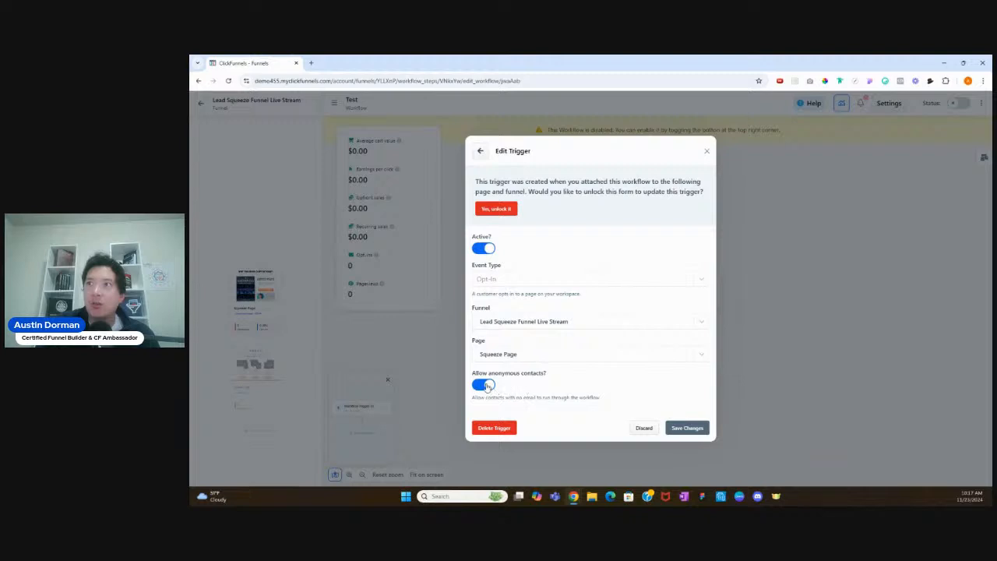
click(485, 384)
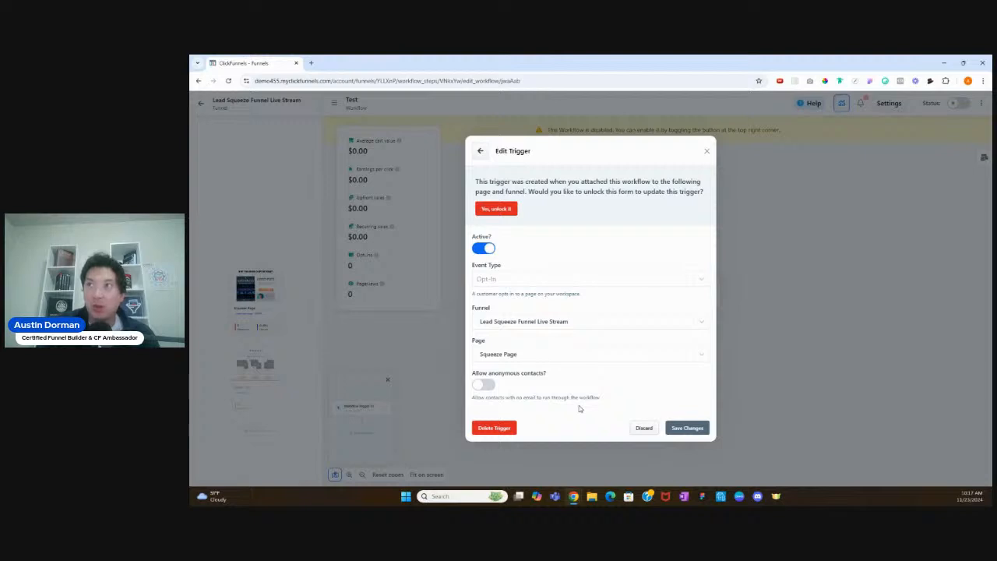
click(506, 210)
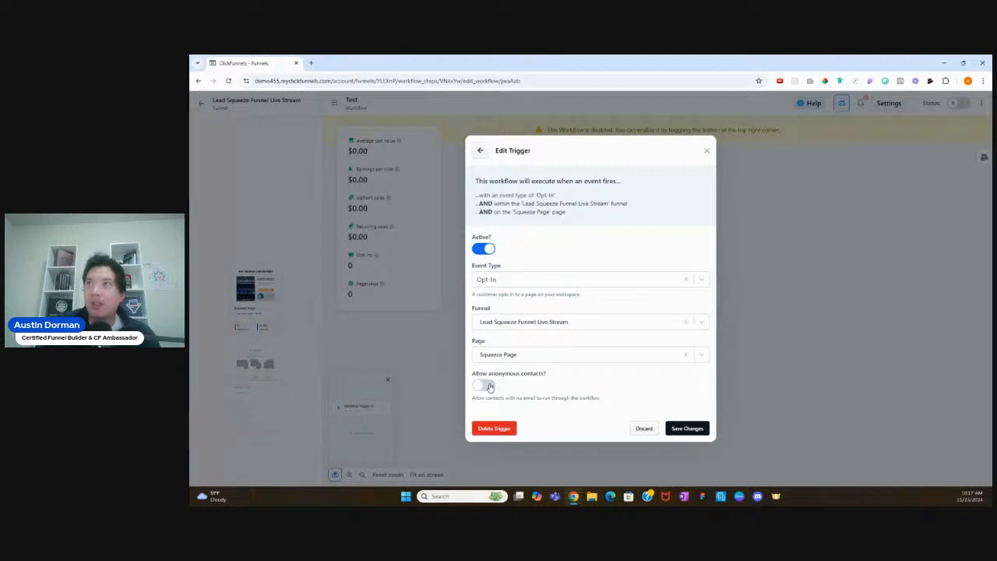
click(686, 428)
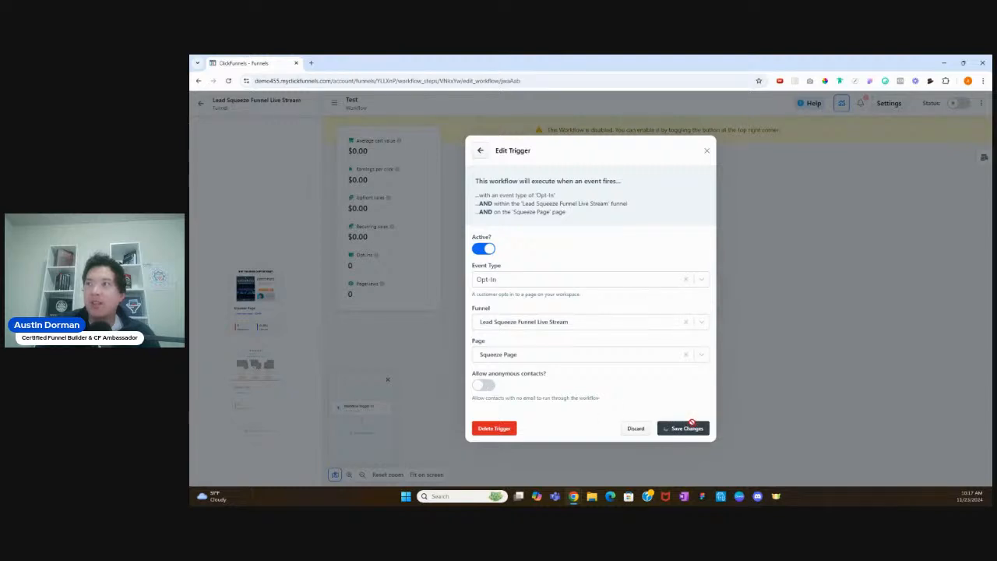
click(706, 340)
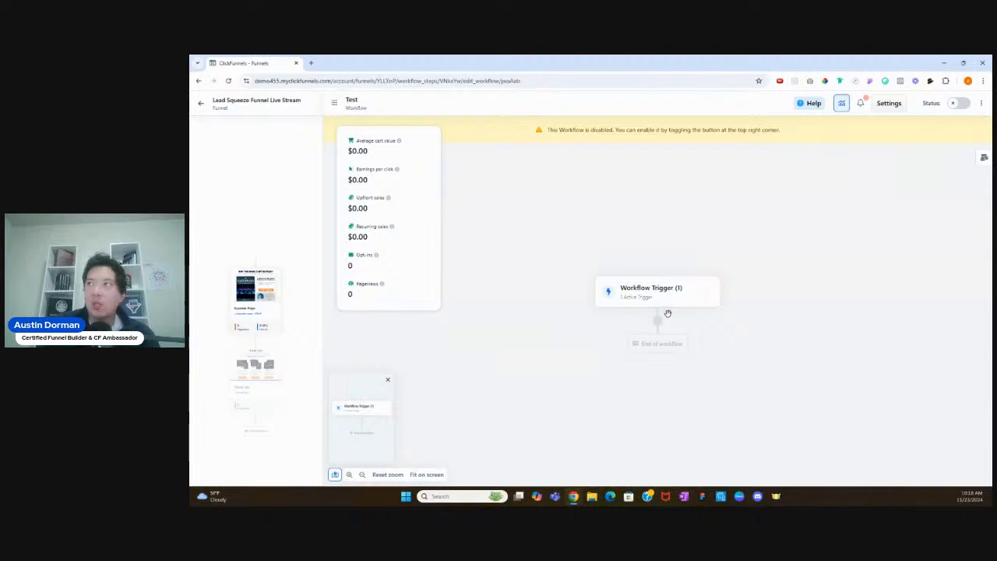
Start adding a step below the workflow trigger and examine the available send, workflow, internal and other actions.
mouse_move(657, 322)
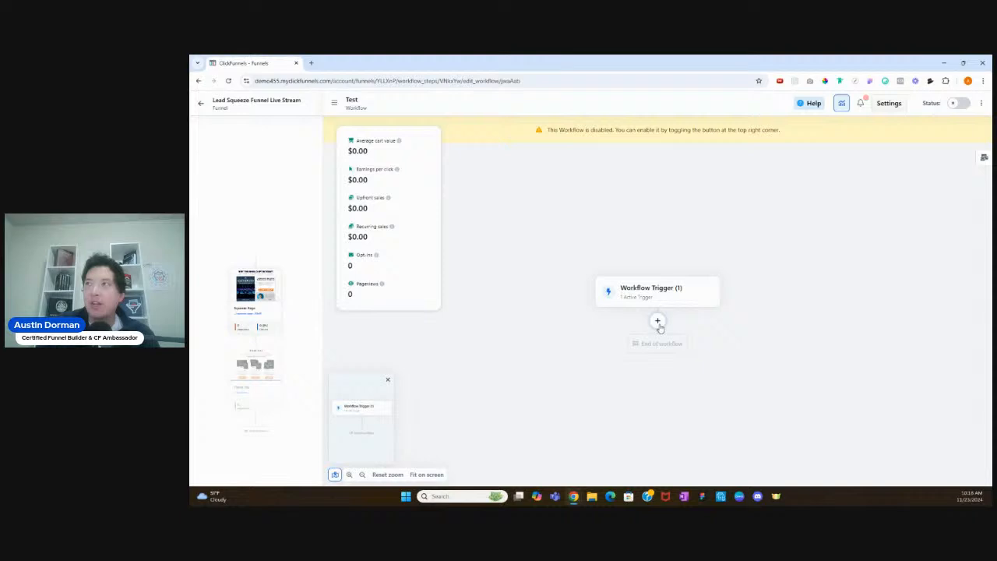
click(657, 321)
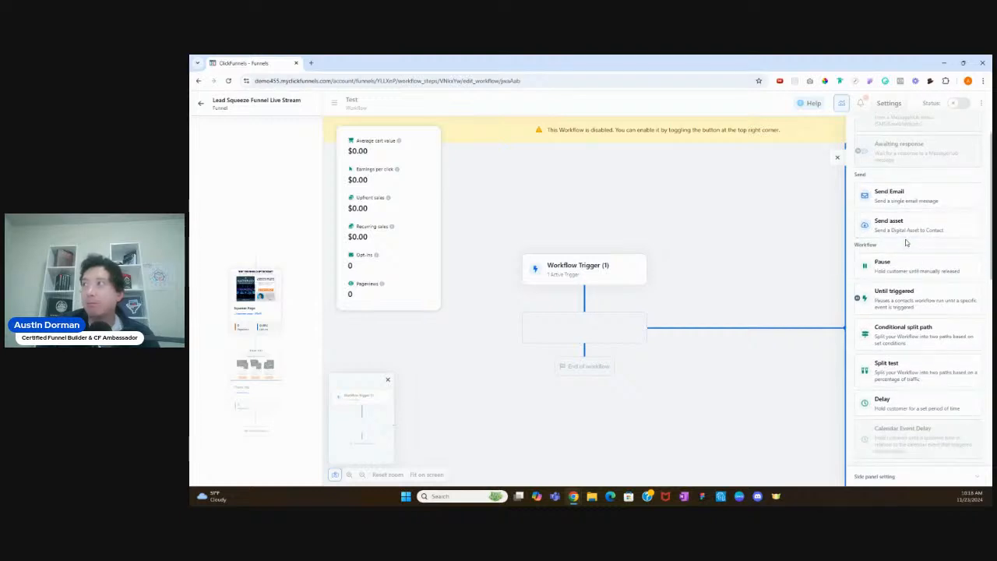
scroll(909, 241, down, 1)
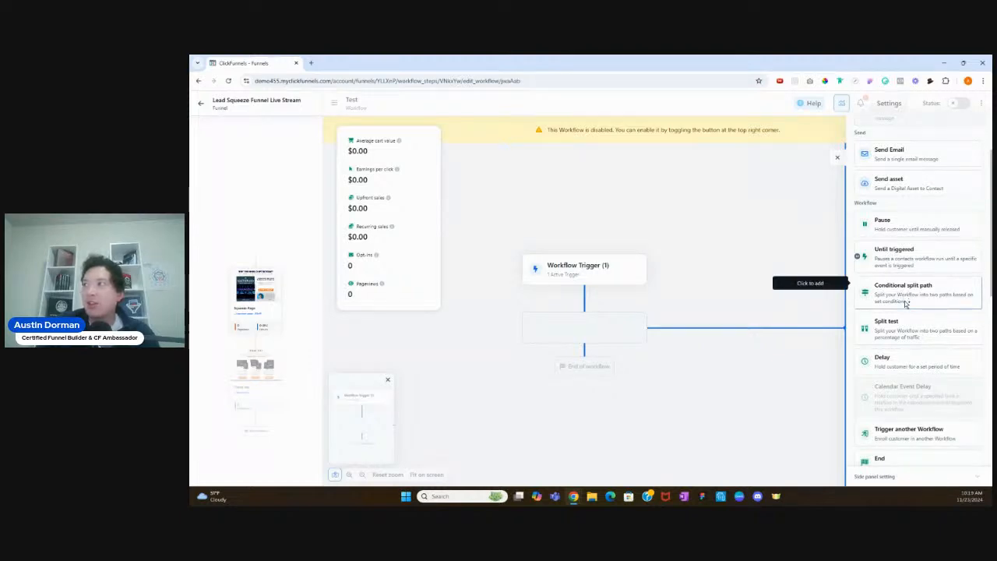
scroll(905, 304, down, 1)
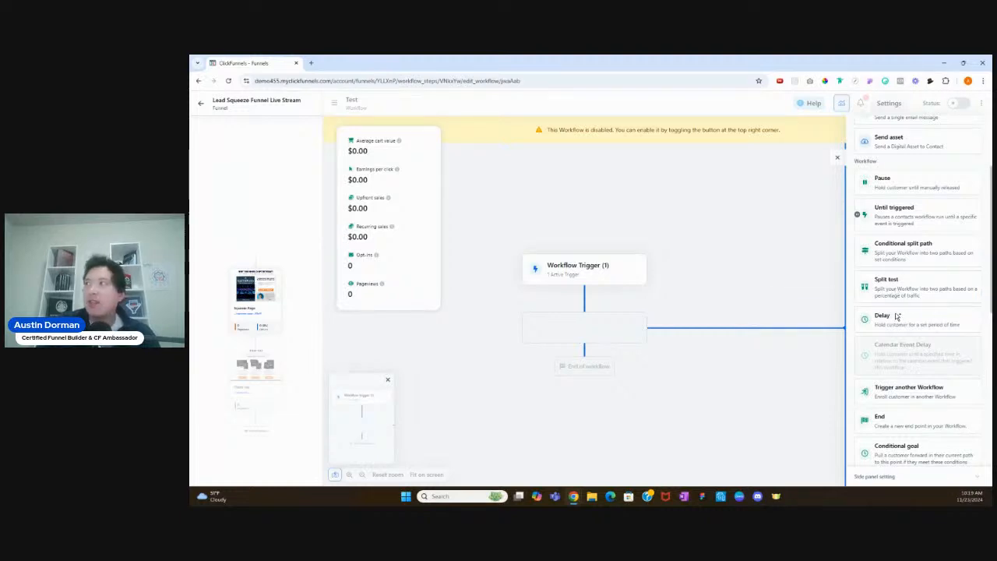
scroll(895, 316, down, 1)
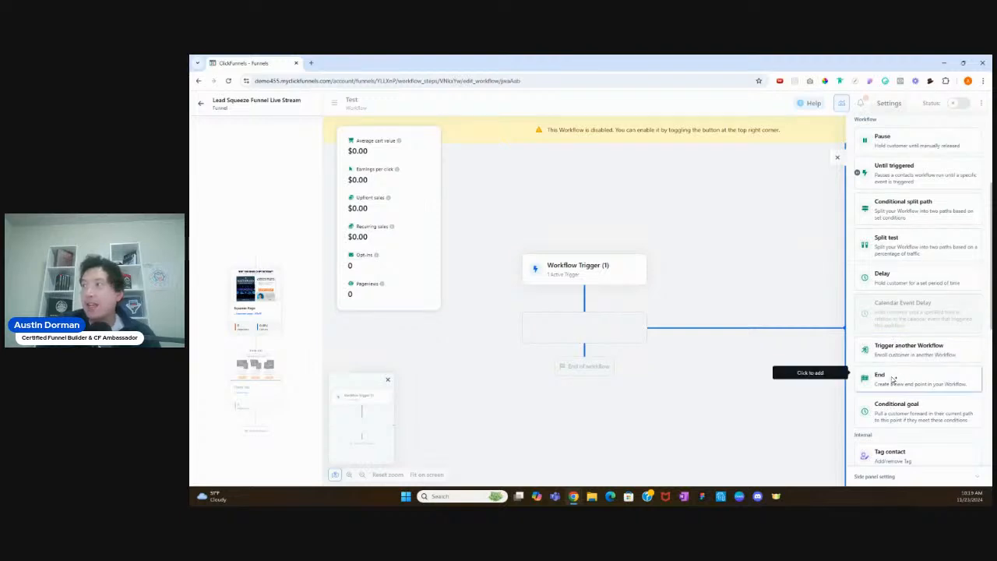
scroll(898, 410, down, 3)
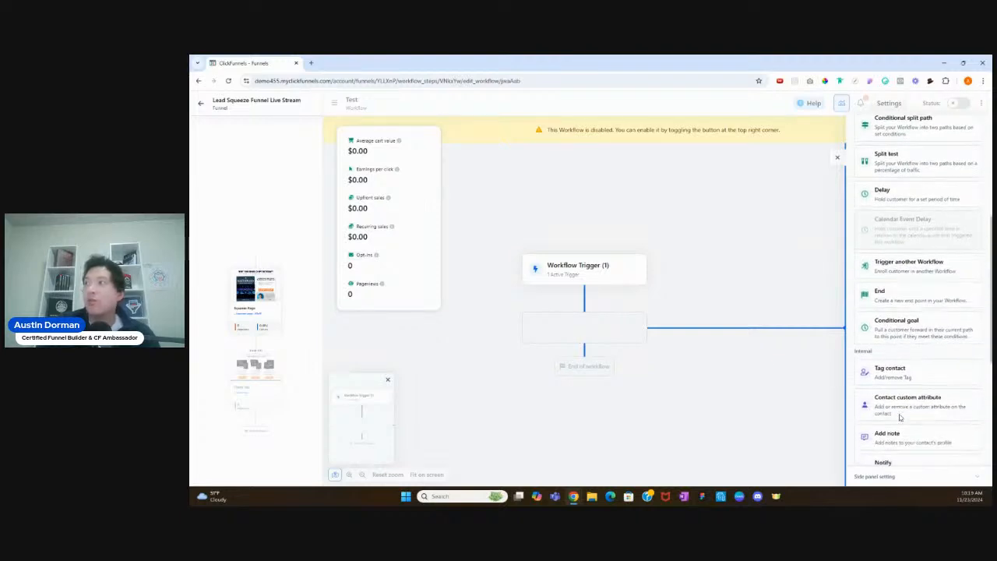
scroll(909, 249, down, 1)
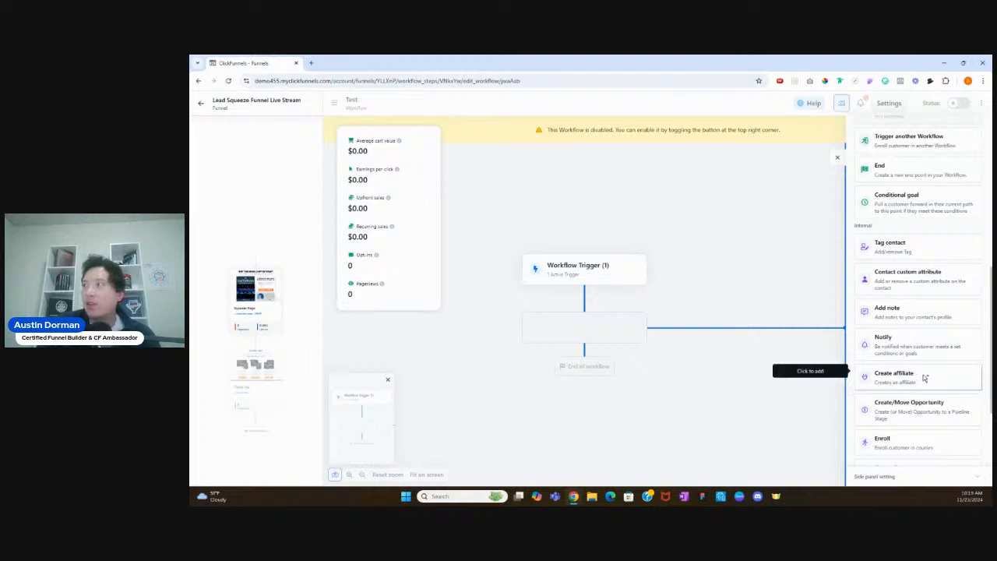
scroll(919, 377, down, 1)
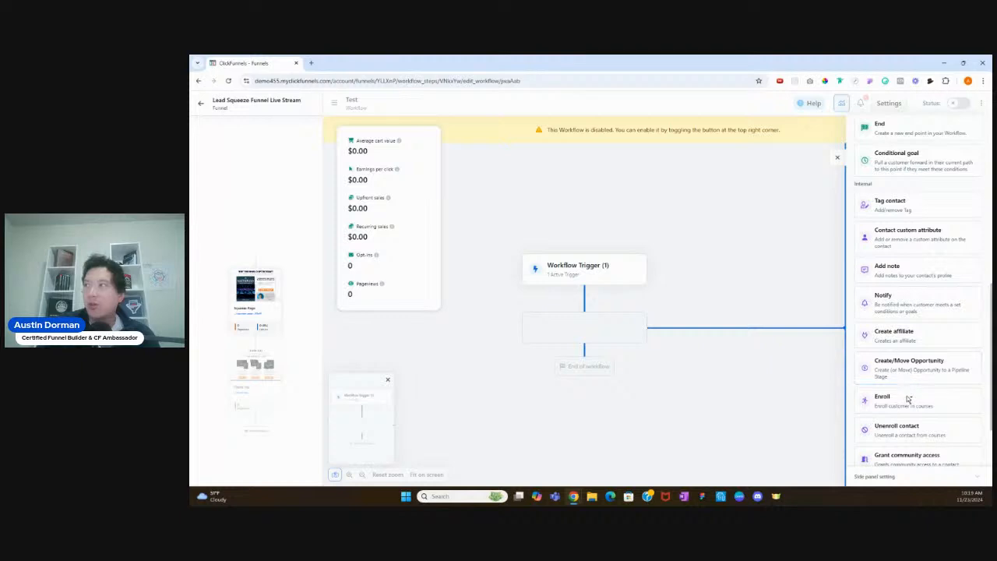
scroll(908, 394, down, 2)
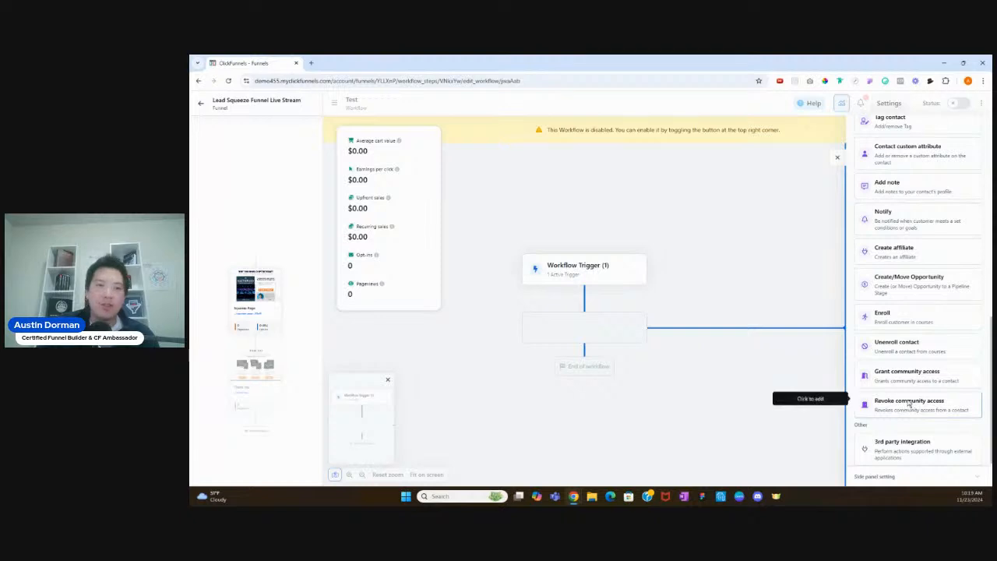
scroll(908, 403, down, 1)
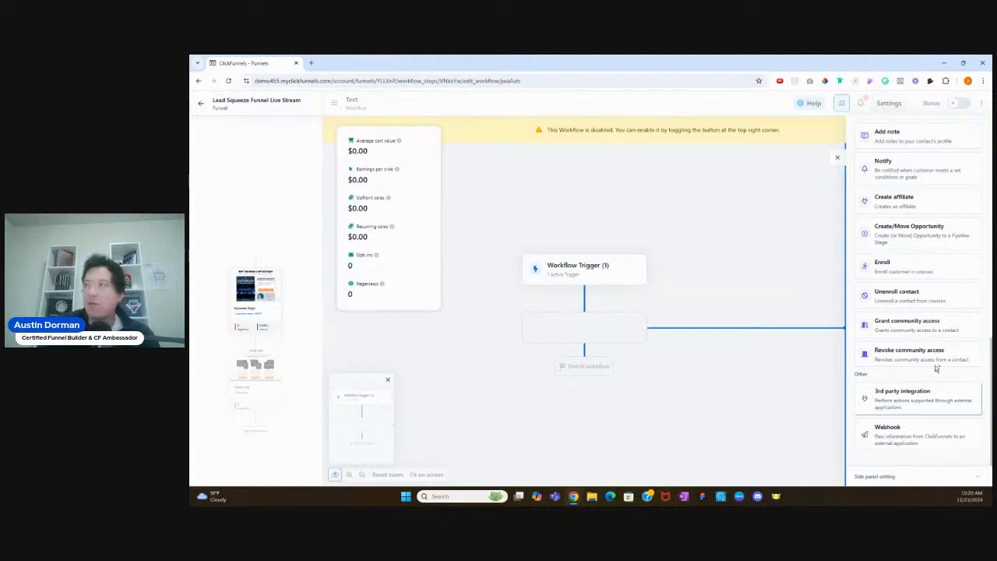
scroll(928, 386, up, 10)
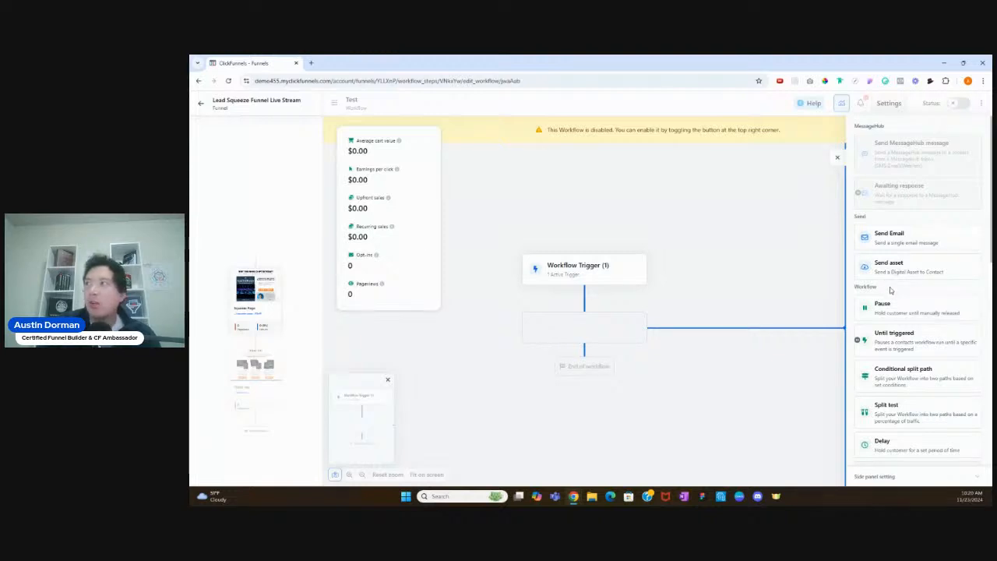
scroll(891, 294, down, 1)
scroll(891, 294, down, 2)
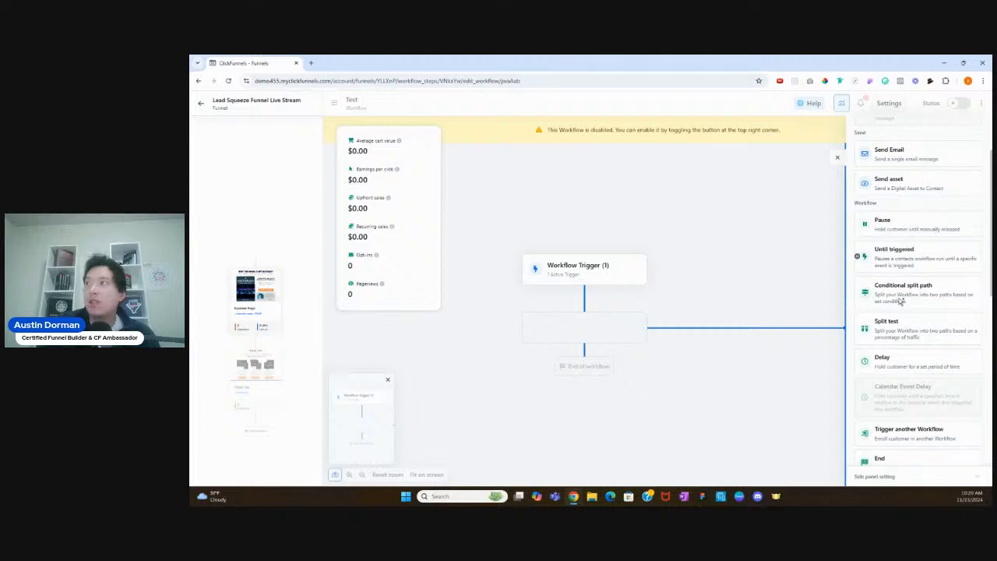
scroll(899, 305, down, 1)
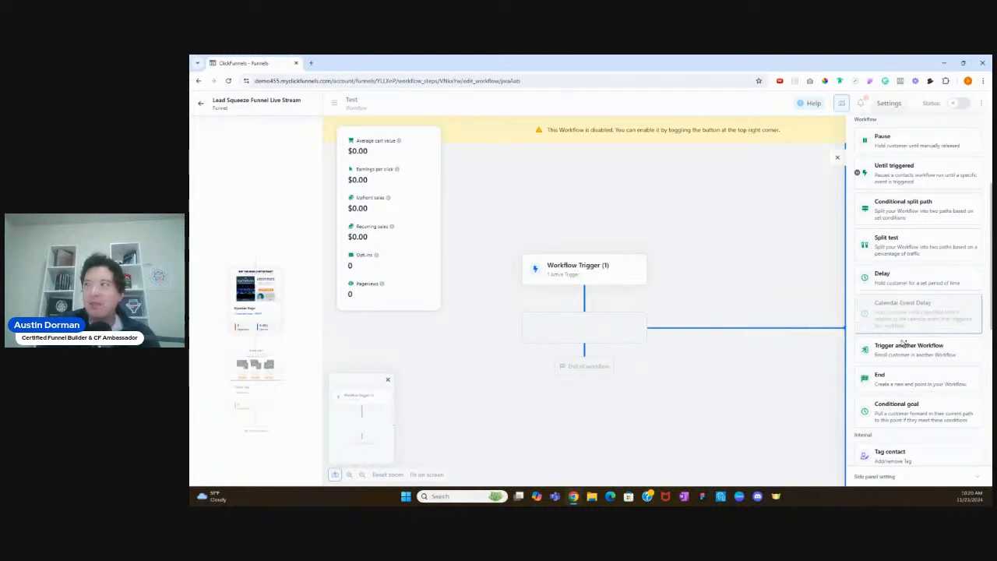
scroll(902, 327, down, 3)
scroll(902, 345, down, 1)
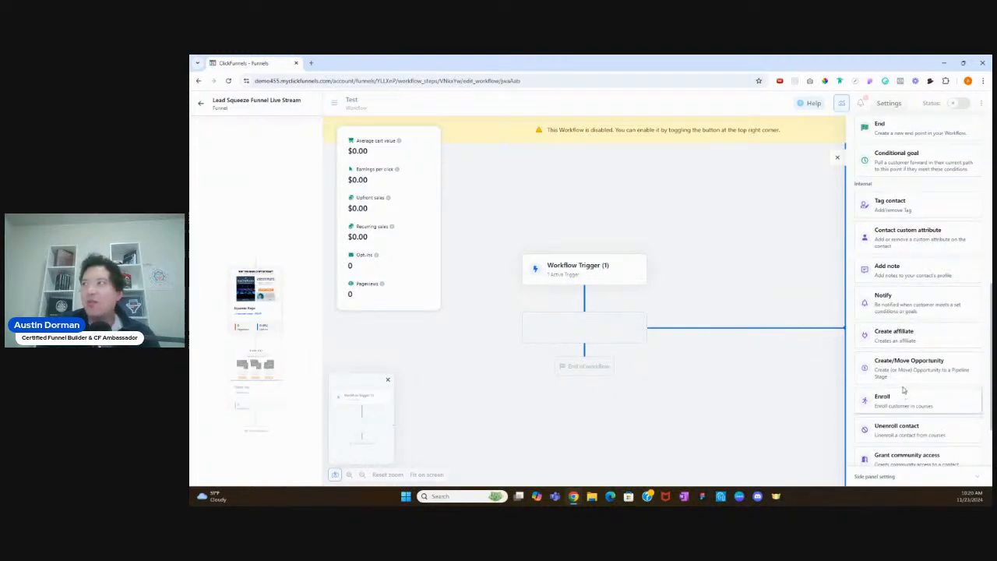
scroll(903, 390, down, 2)
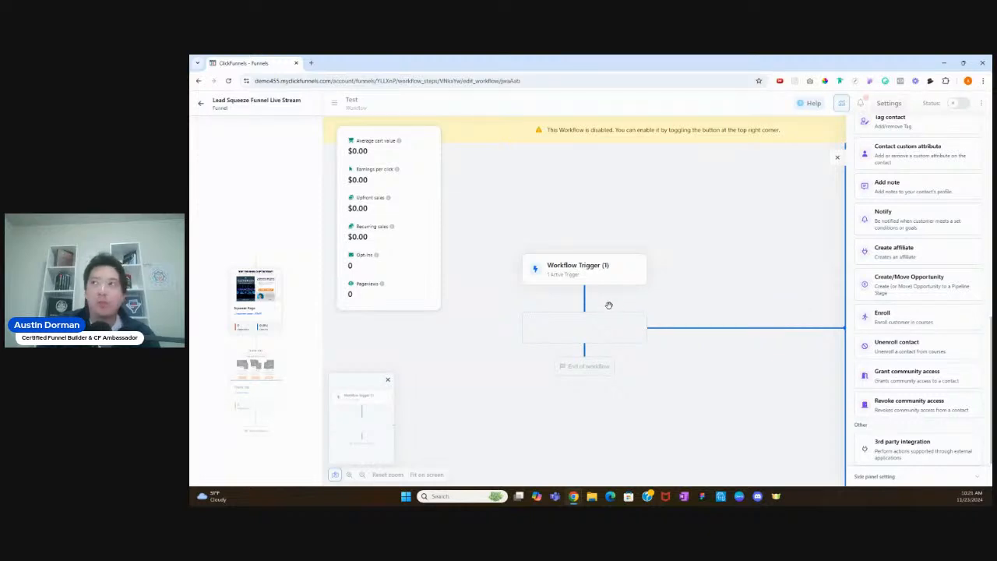
Place a Tag contact step below the workflow trigger, with the action Add Tag(s) and the contact tag Funnel Hacker.
scroll(897, 296, up, 4)
scroll(897, 311, down, 1)
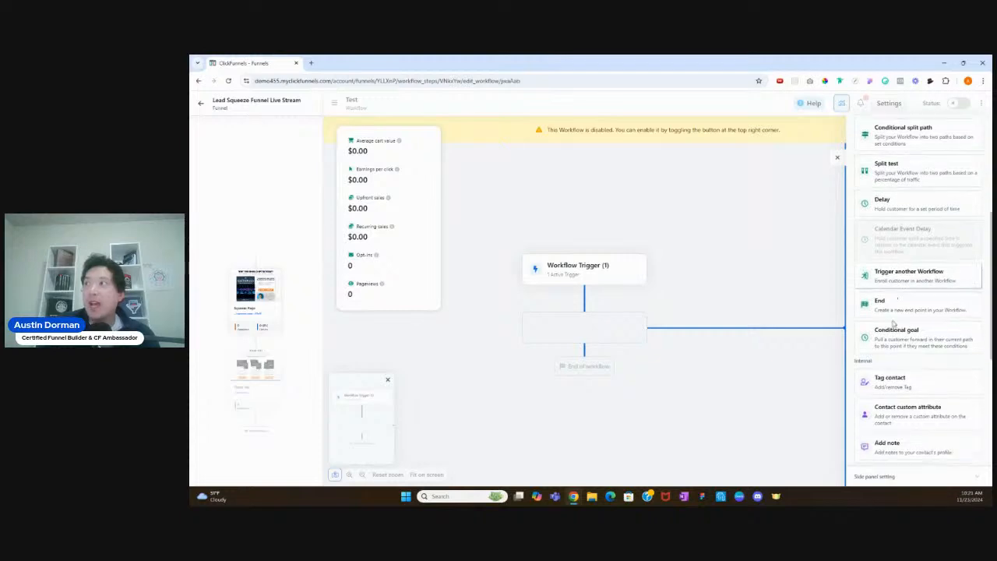
drag(897, 328, 591, 323)
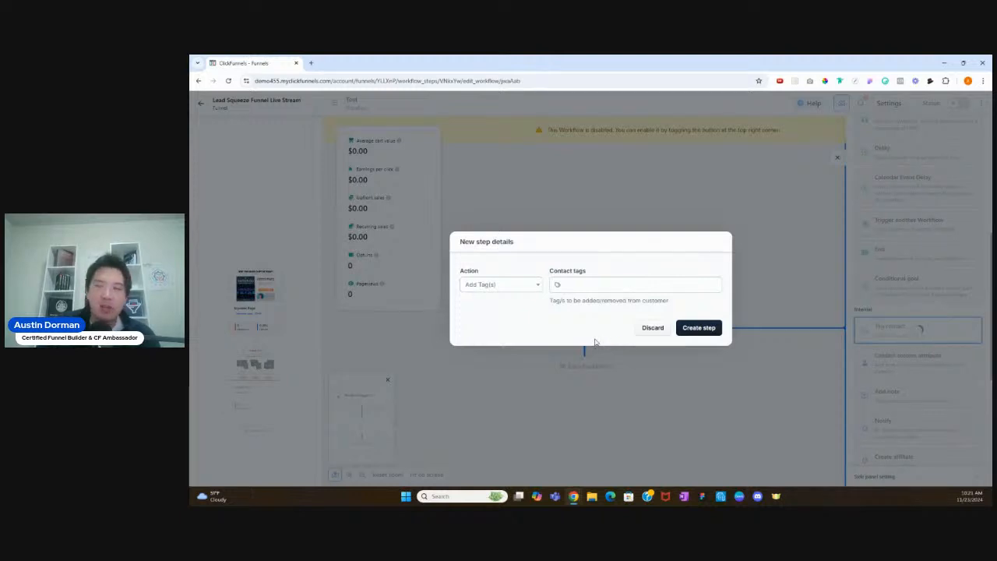
click(478, 285)
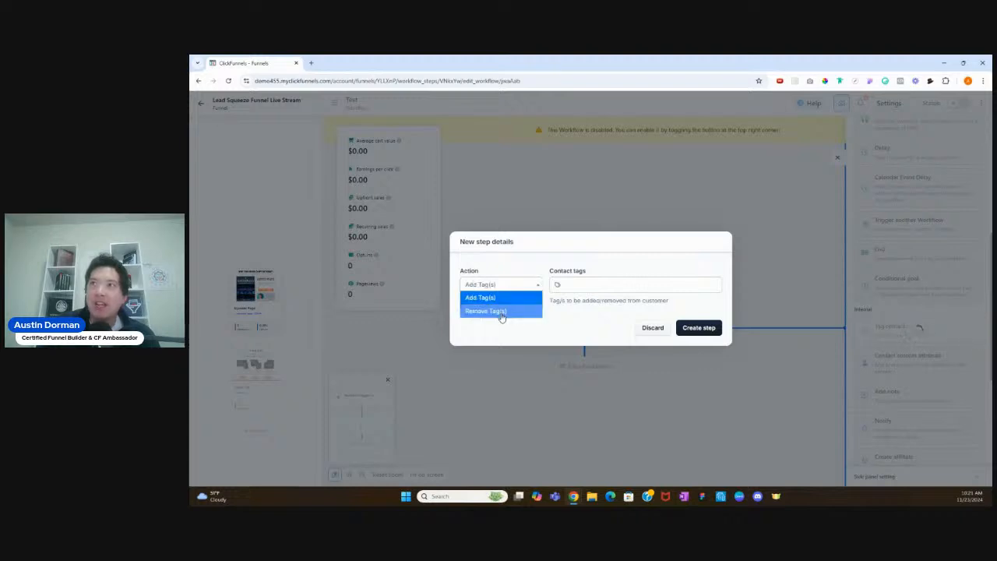
click(506, 299)
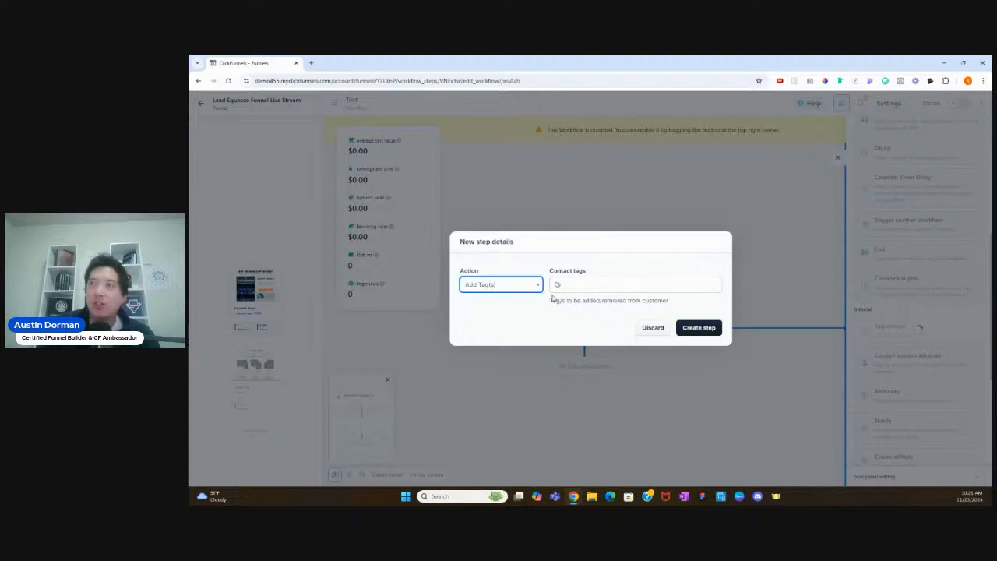
click(575, 285)
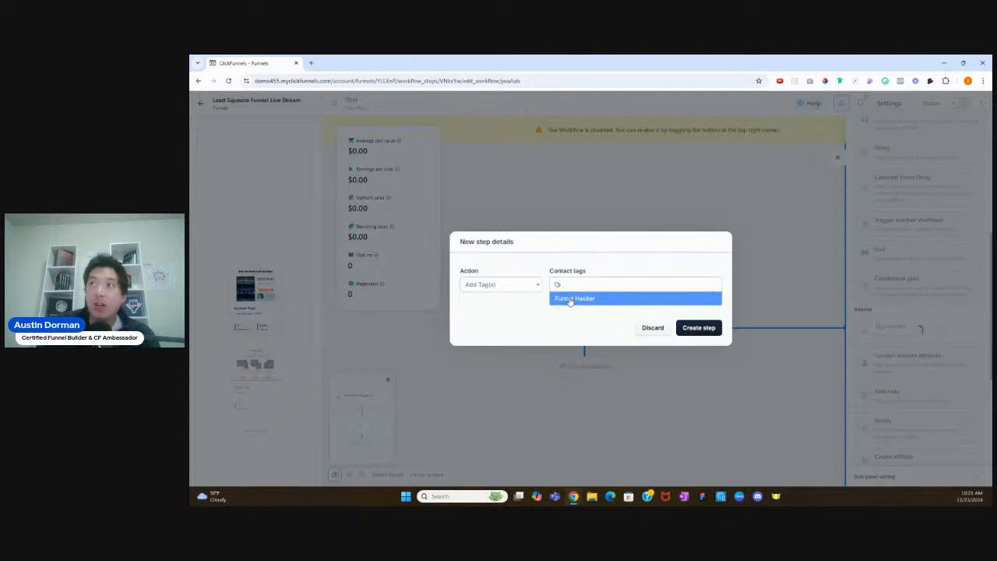
click(570, 299)
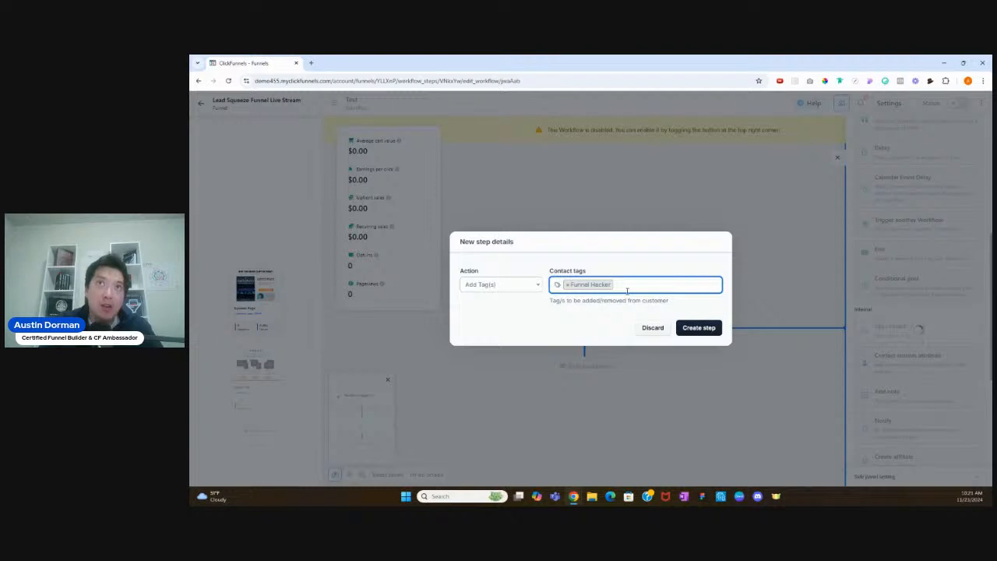
Add a second contact tag named Lead Squeeze Funnel Live Stream to the new step's details.
text(L)
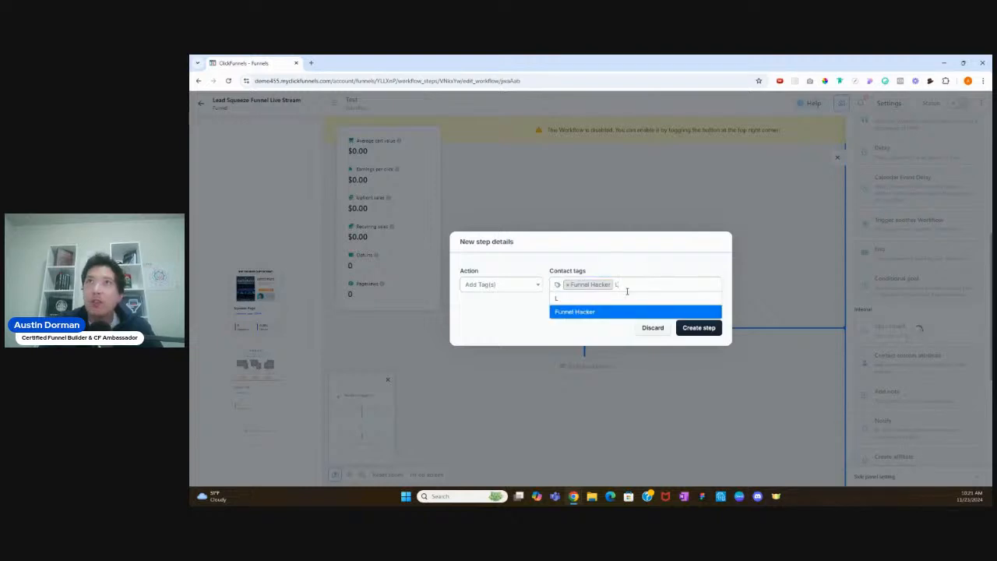
text(ead Squee)
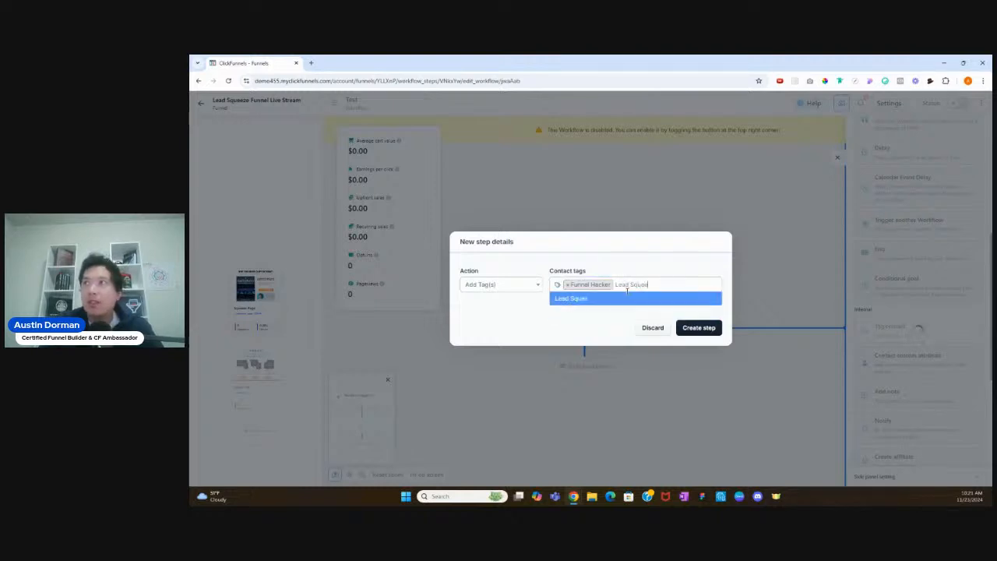
text(ze Funnel Liv)
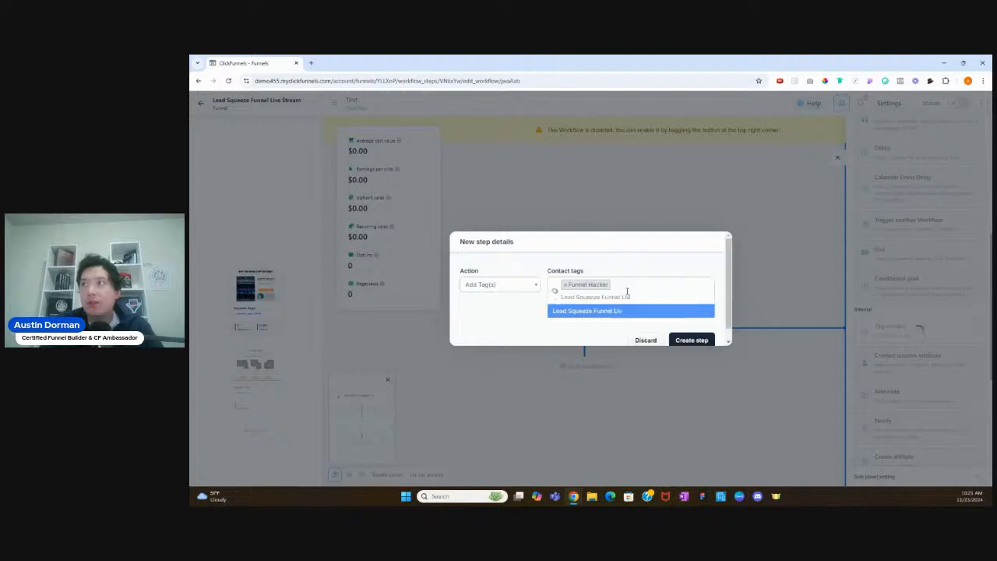
text(e Stream)
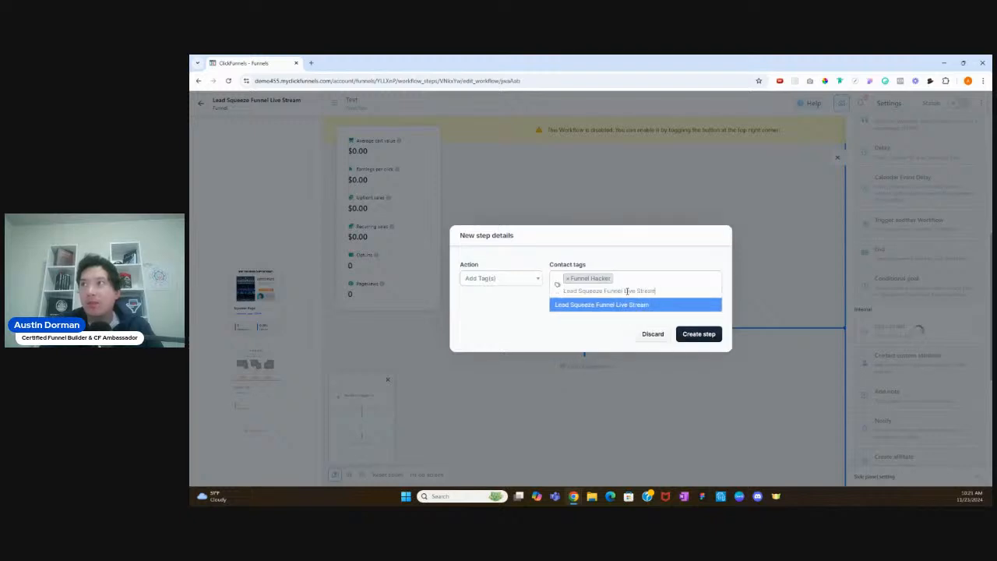
key(Return)
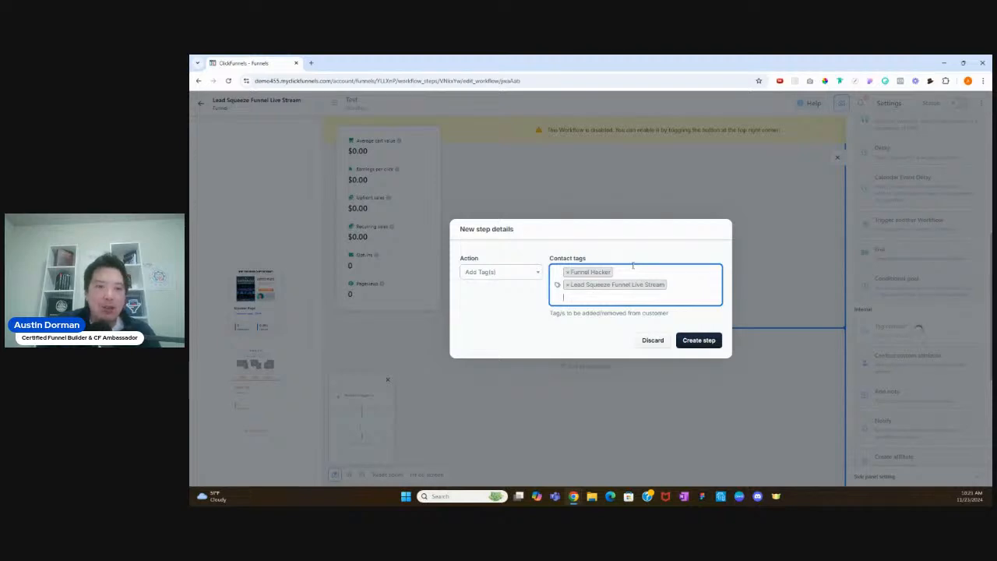
click(613, 290)
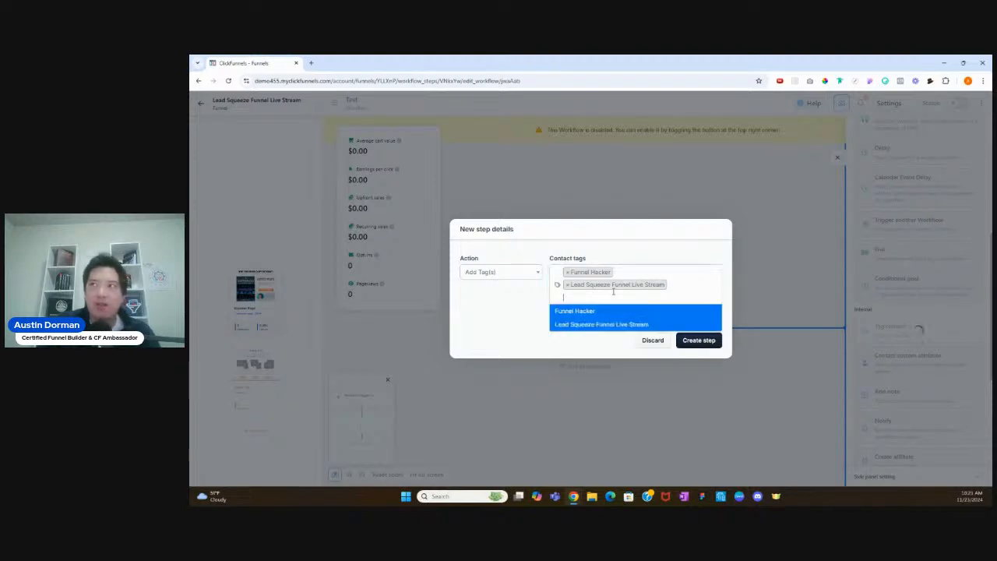
text(Tax)
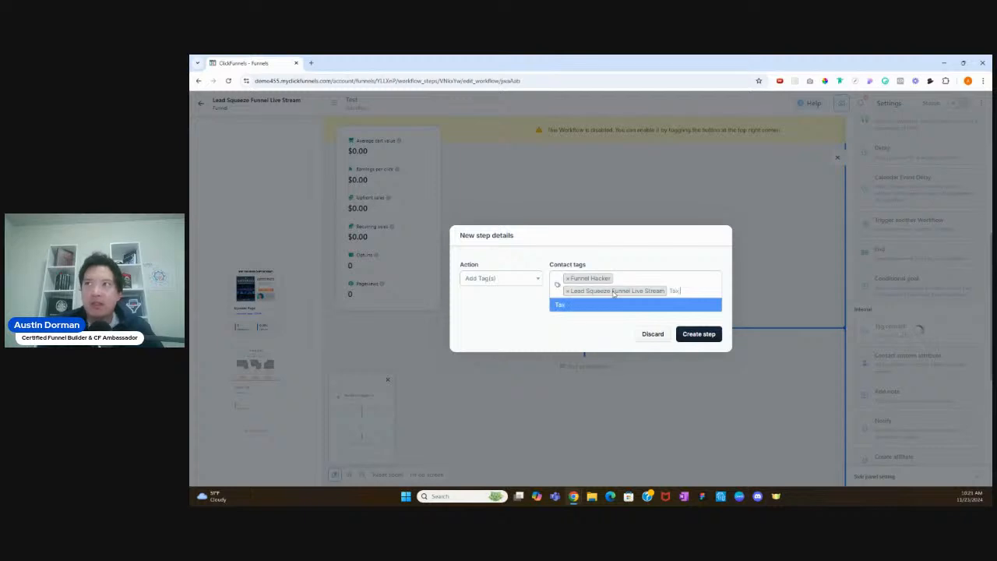
text( Firm)
key(BackSpace)
key(BackSpace)
key(BackSpace)
key(BackSpace)
key(BackSpace)
key(BackSpace)
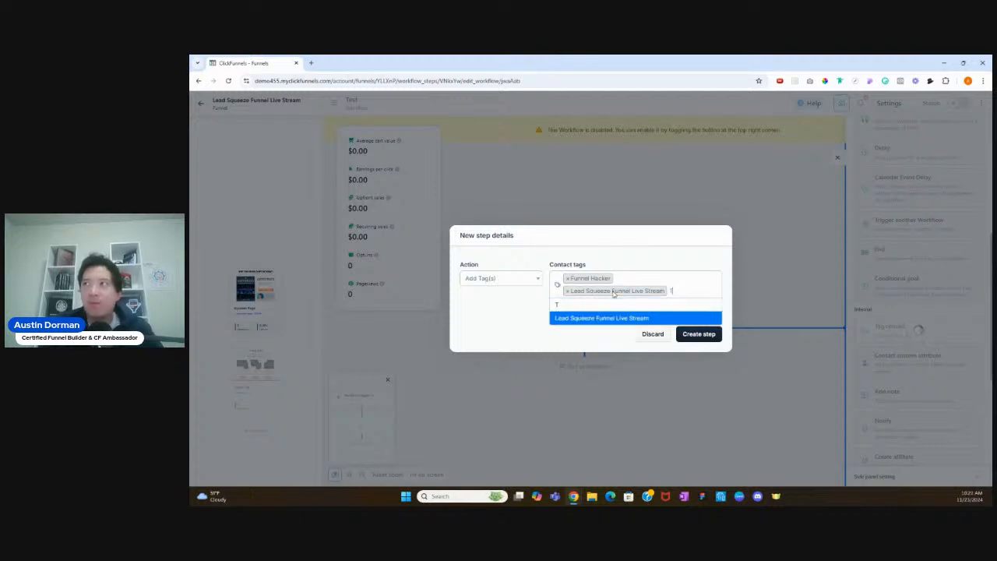
text(CPA Firm)
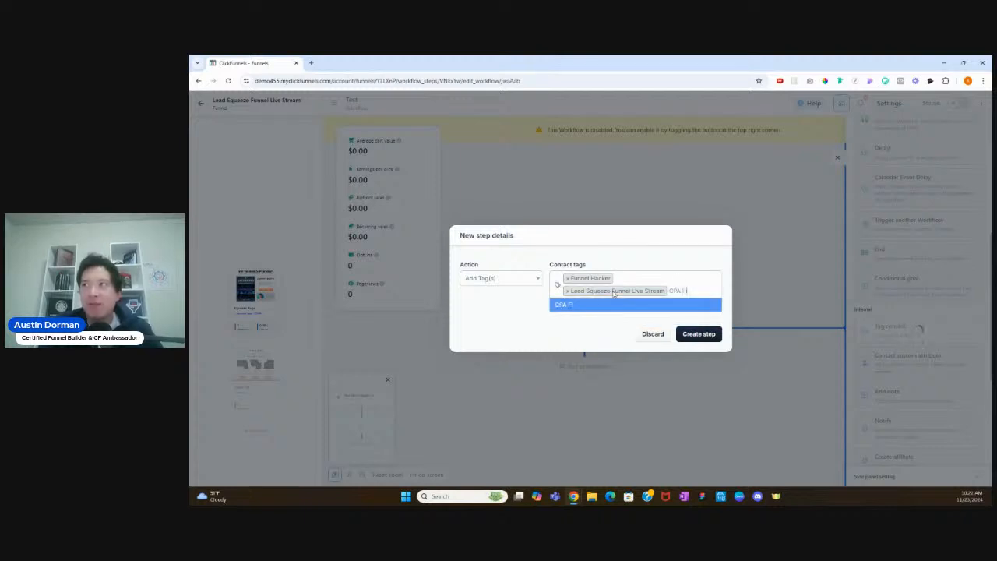
key(BackSpace)
key(BackSpace)
key(BackSpace)
key(BackSpace)
key(BackSpace)
key(BackSpace)
key(BackSpace)
key(BackSpace)
key(BackSpace)
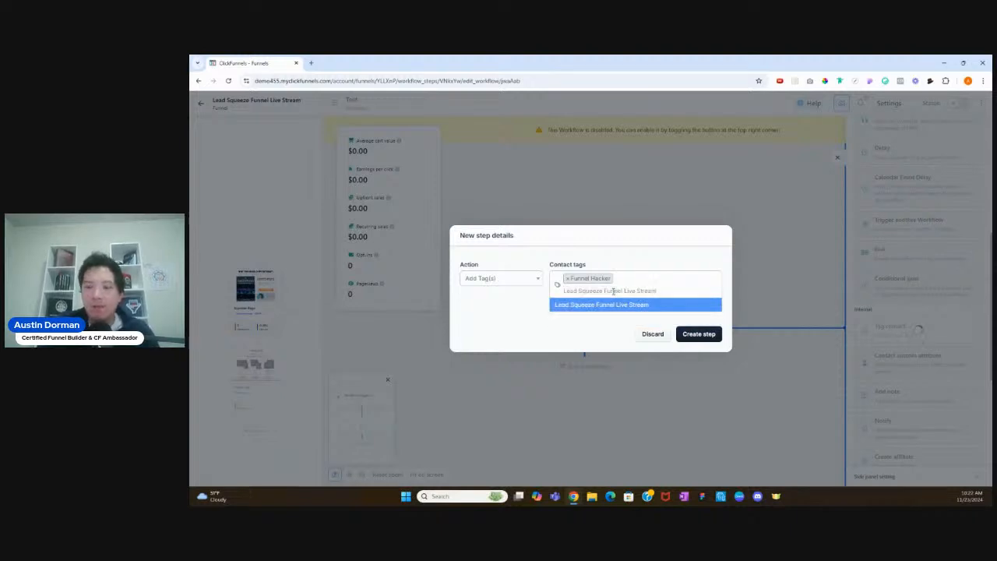
key(Return)
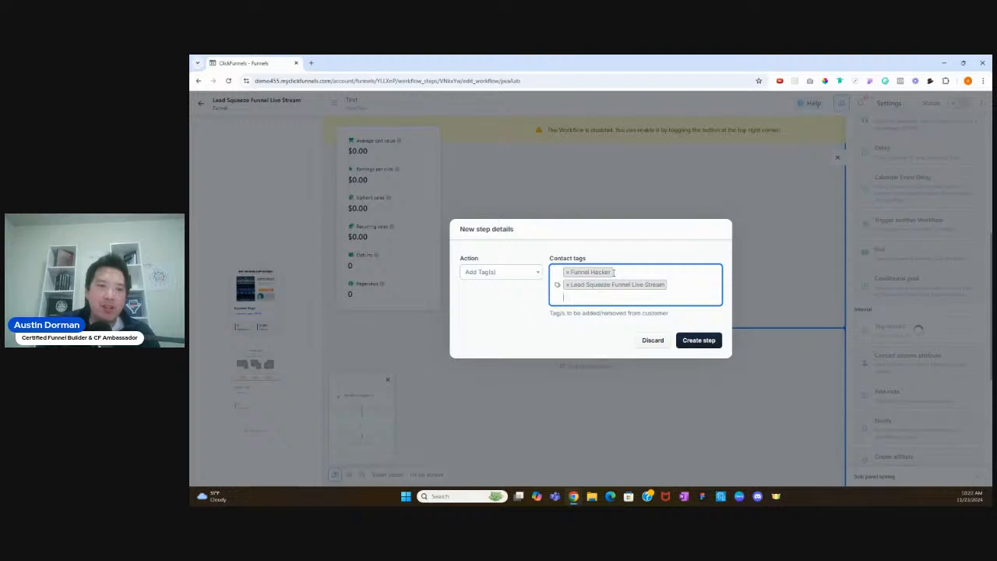
Create the tagging step with both contact tags.
click(670, 284)
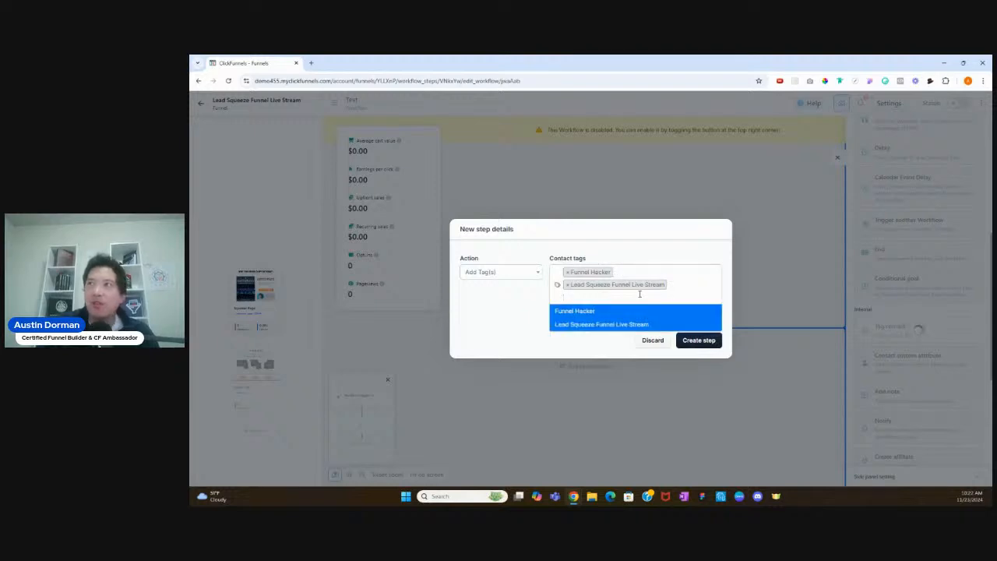
click(691, 341)
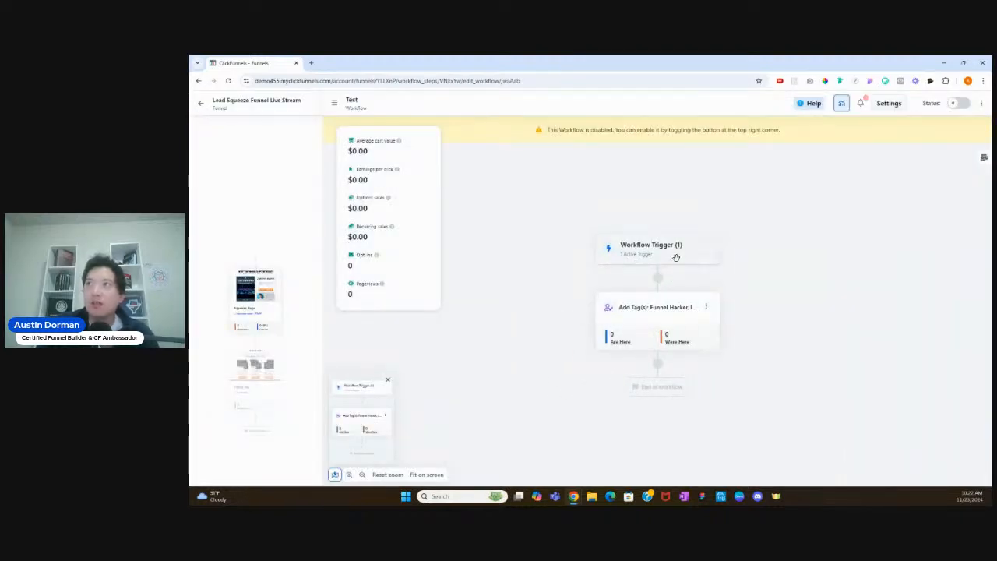
Look through the available actions for the position below the Add Tag(s) step and place a Notify step there.
click(656, 365)
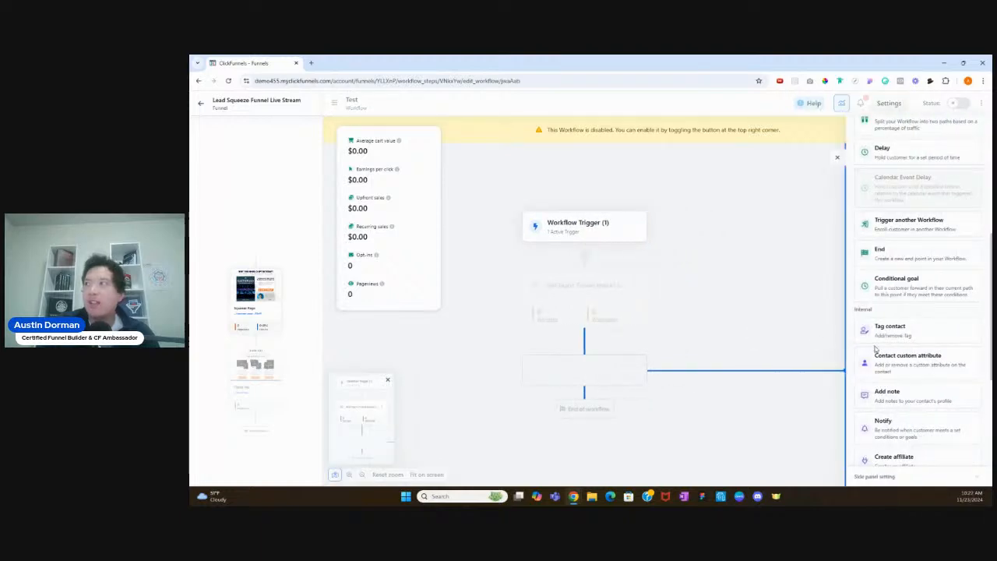
scroll(884, 354, down, 2)
scroll(887, 366, down, 1)
scroll(901, 379, down, 2)
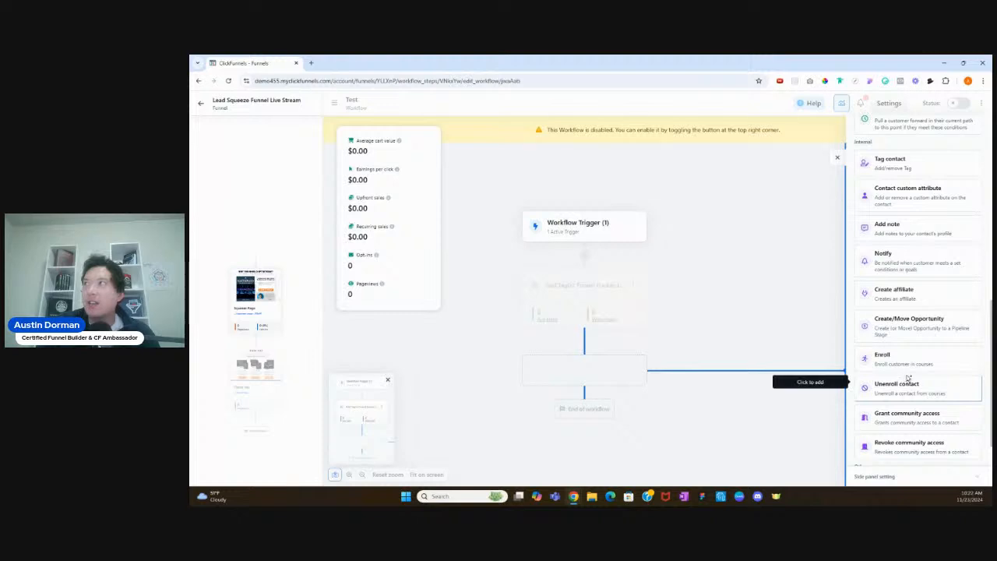
scroll(903, 378, up, 7)
scroll(908, 375, up, 4)
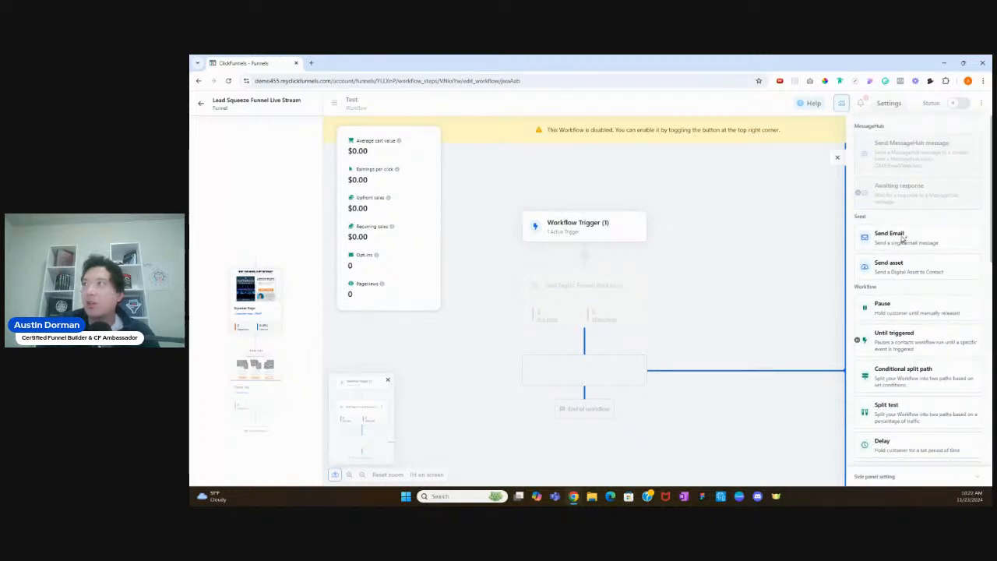
scroll(900, 287, down, 7)
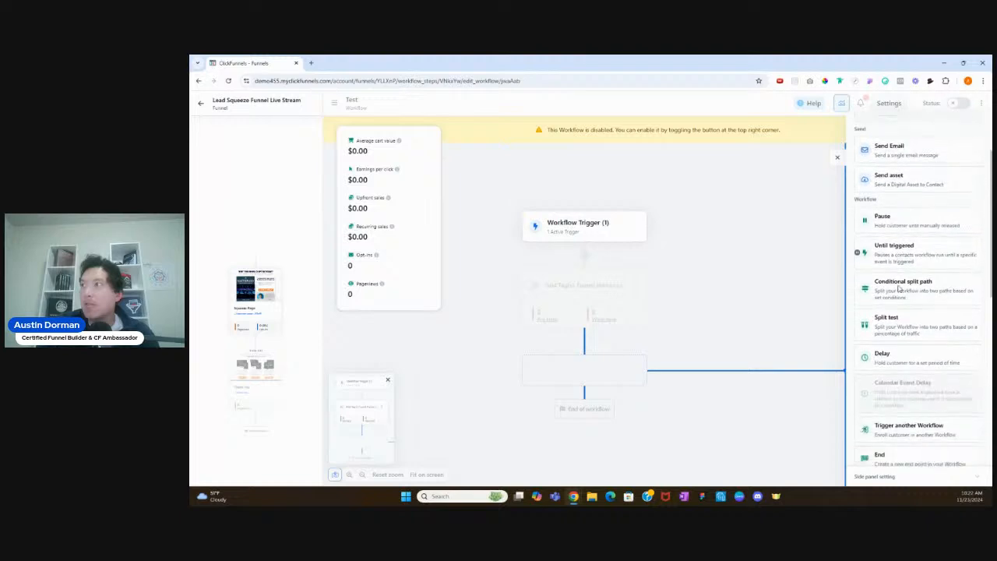
scroll(900, 287, down, 2)
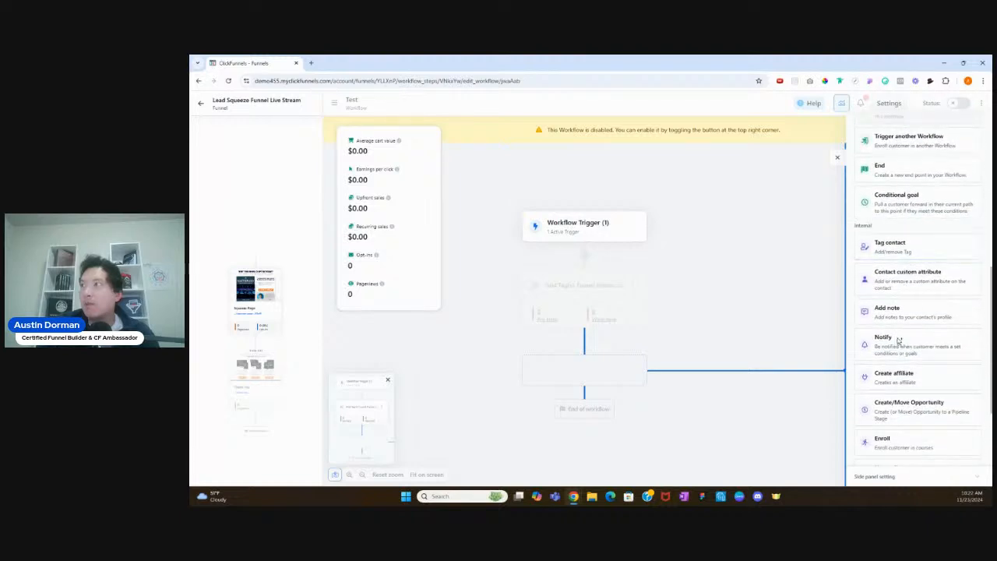
drag(882, 343, 593, 368)
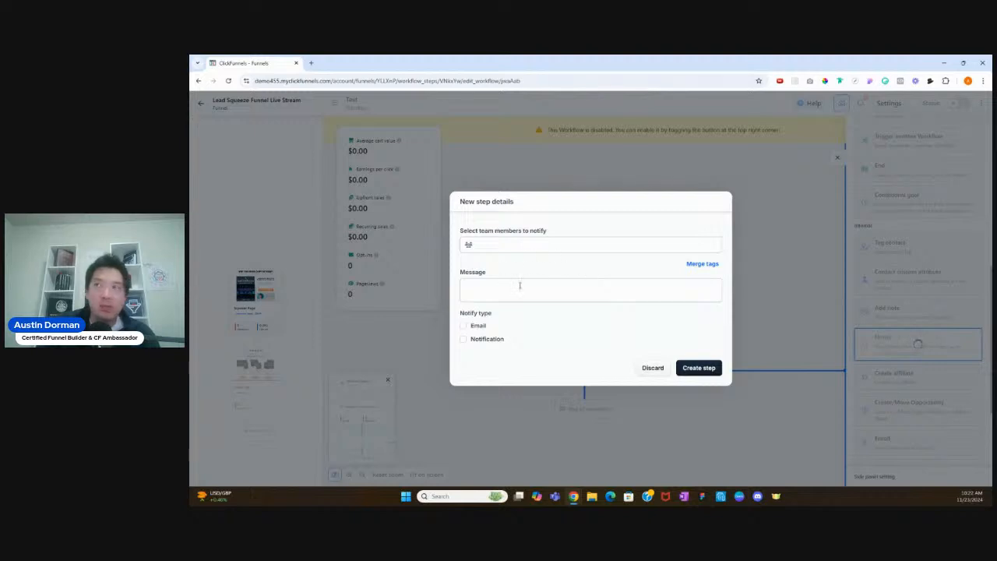
Write the notification message: a greeting with the recipient's first name, followed by "You have a new opt in! Here are the details:".
click(689, 265)
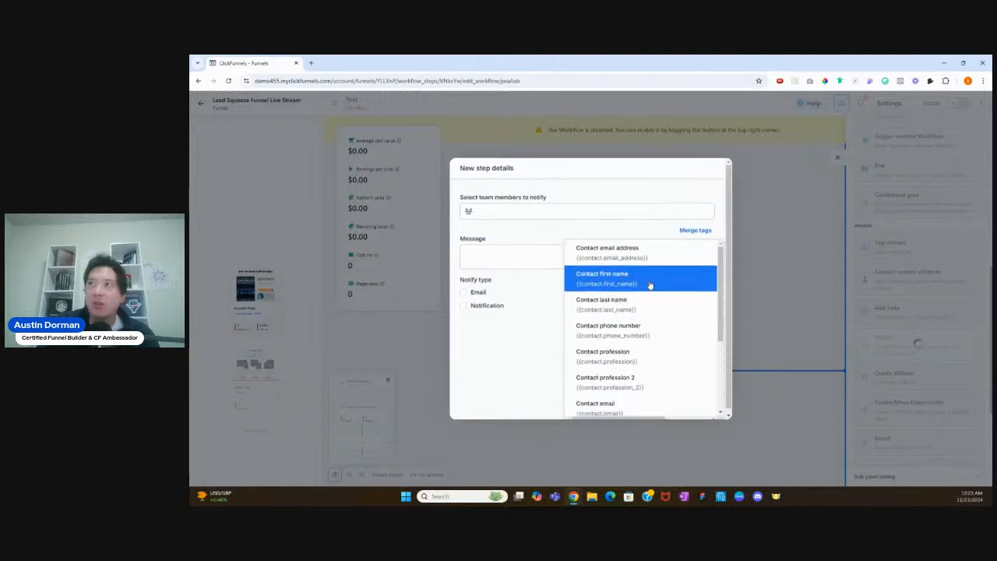
click(511, 257)
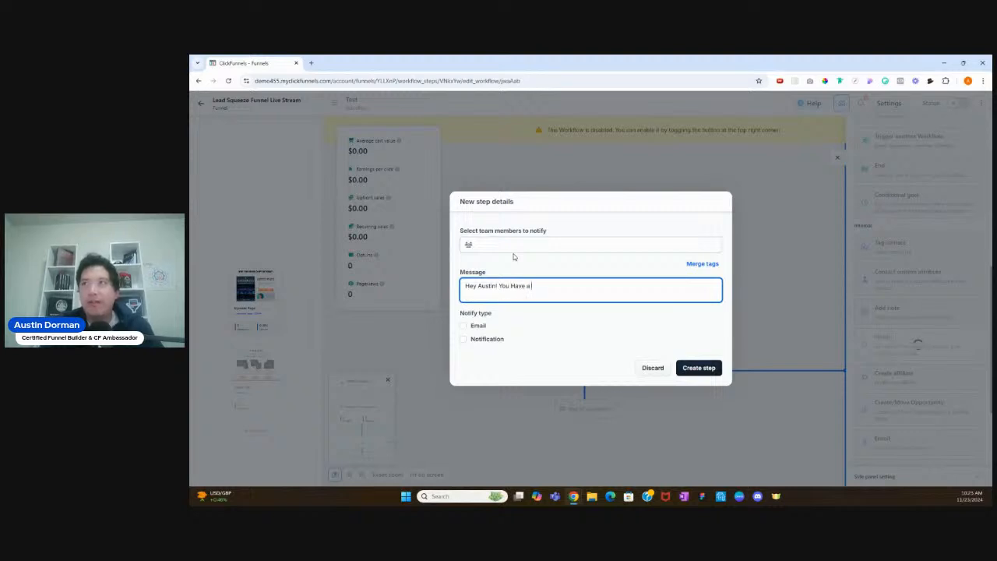
text(ave a)
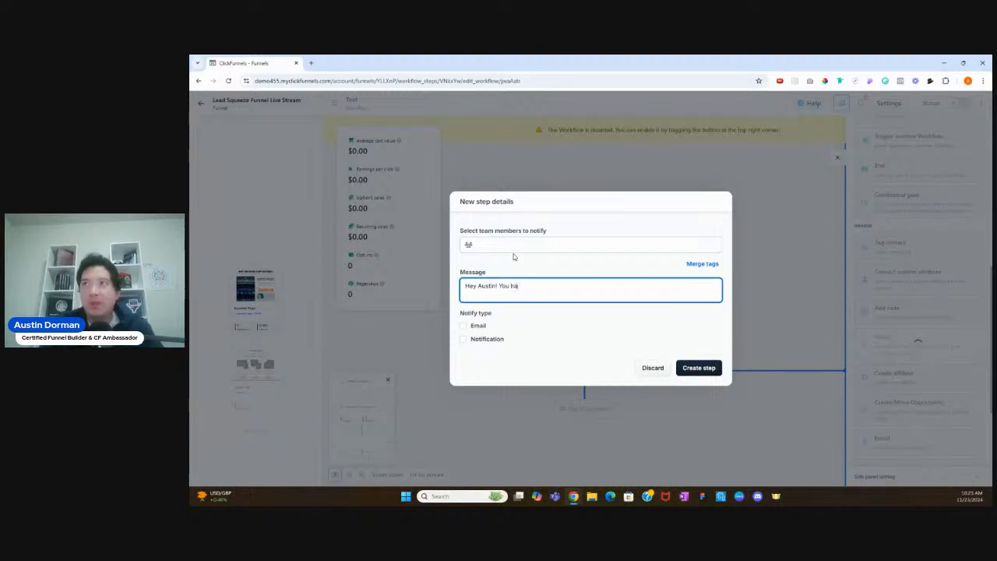
text( new opt in! Here are the details:)
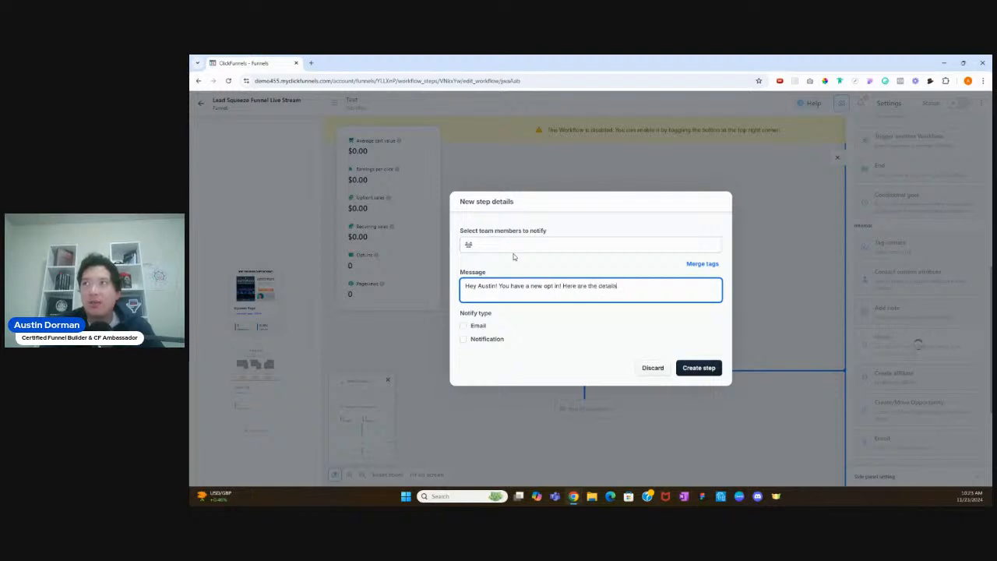
Insert the contact first name and contact last name merge tags on a separate line below the message text, with a space between them.
click(702, 263)
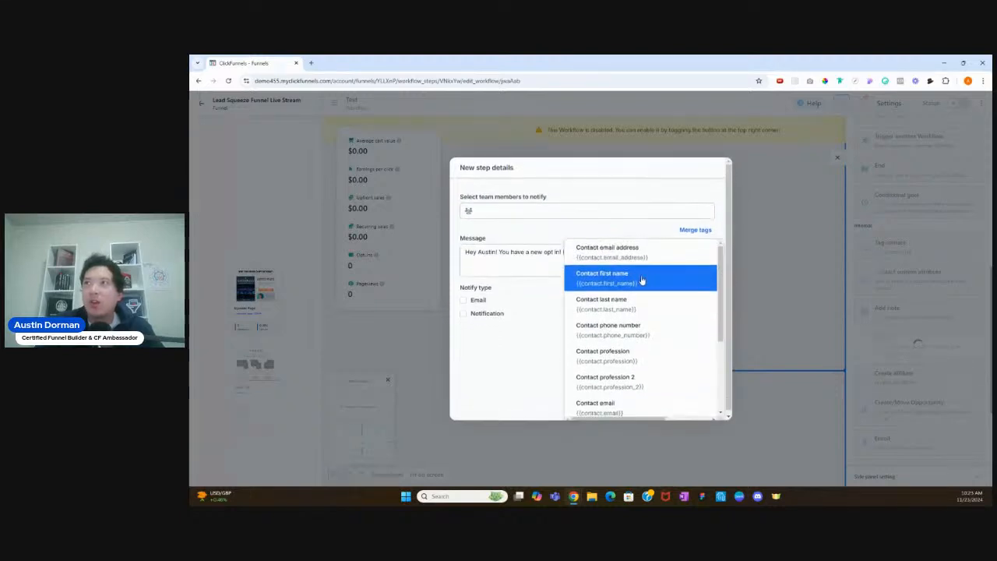
click(642, 280)
click(702, 263)
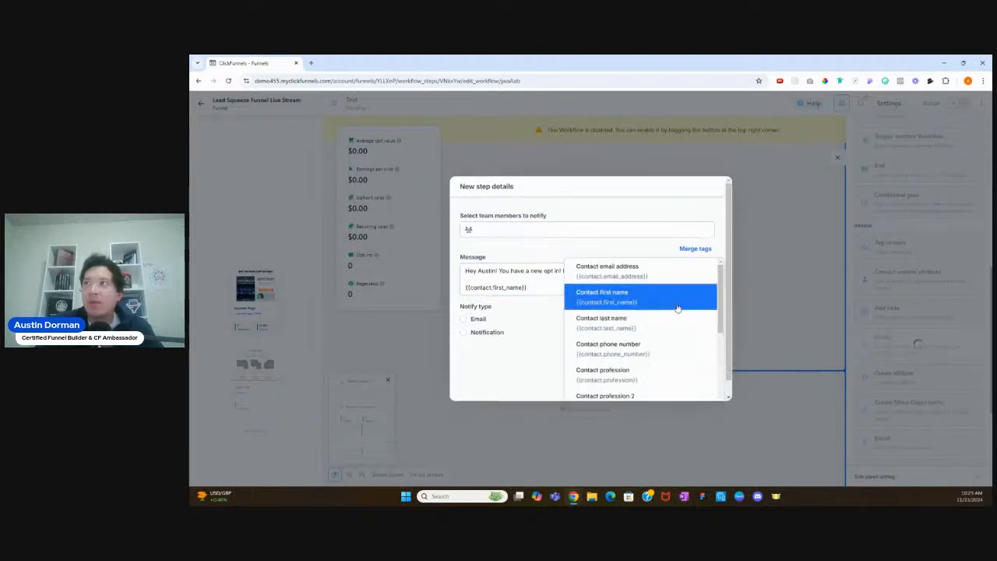
click(646, 310)
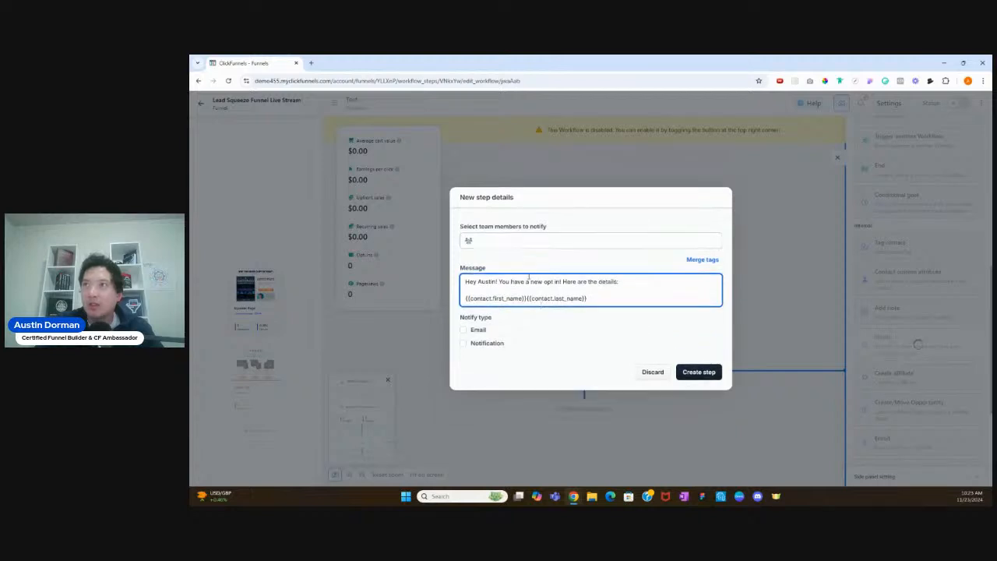
click(525, 295)
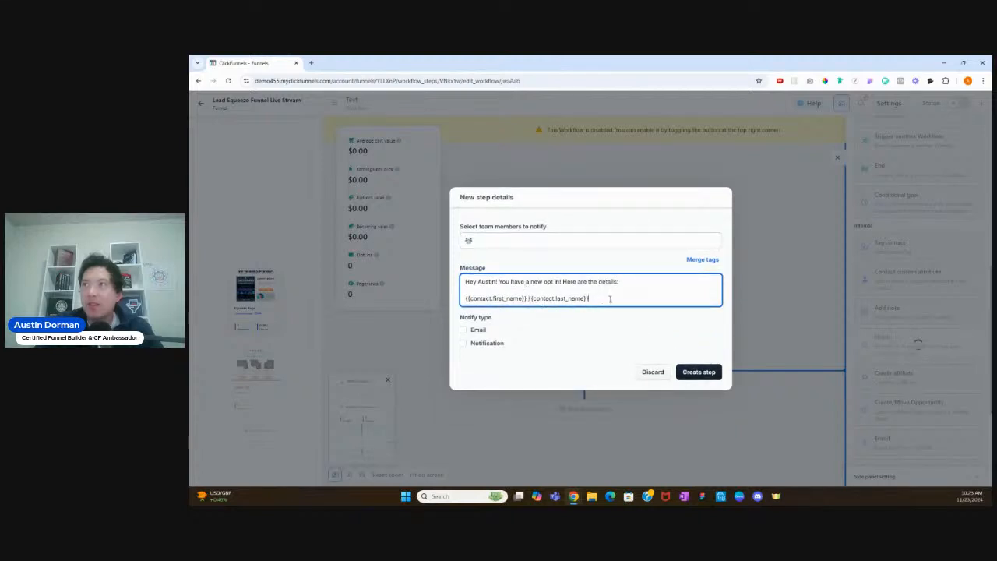
Insert the contact email address merge tag on a new line below the name tags and check the other available merge tags.
key(Return)
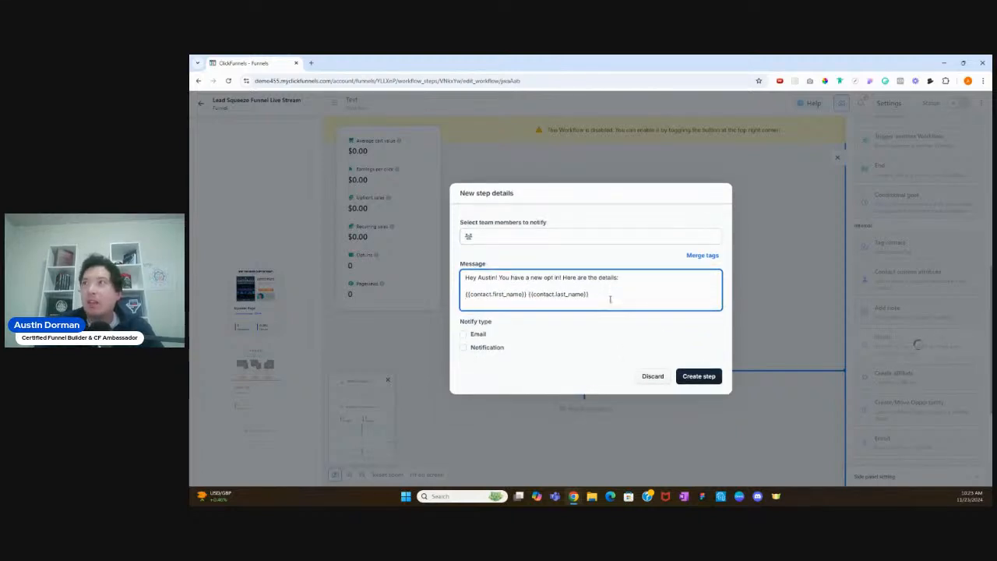
click(702, 254)
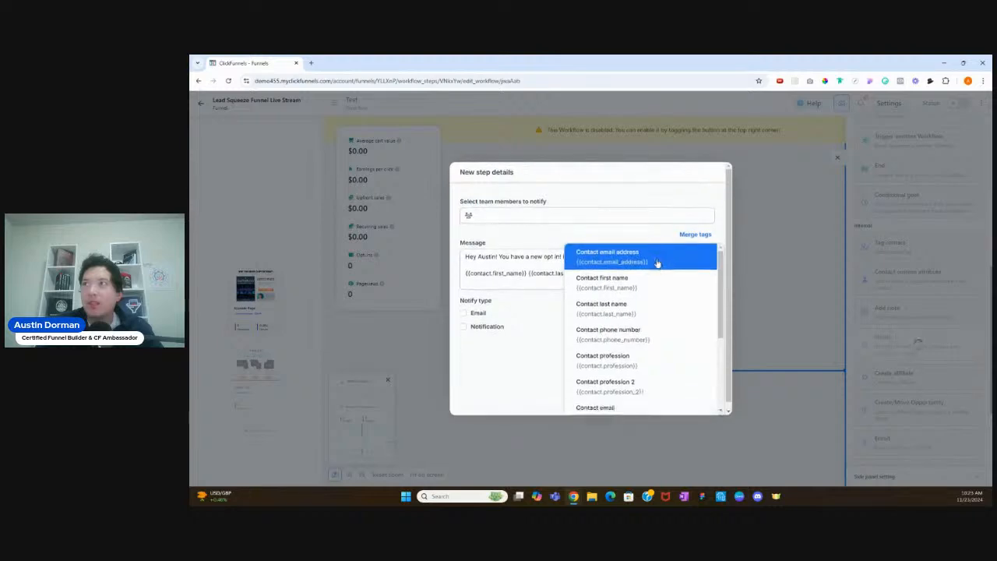
click(651, 257)
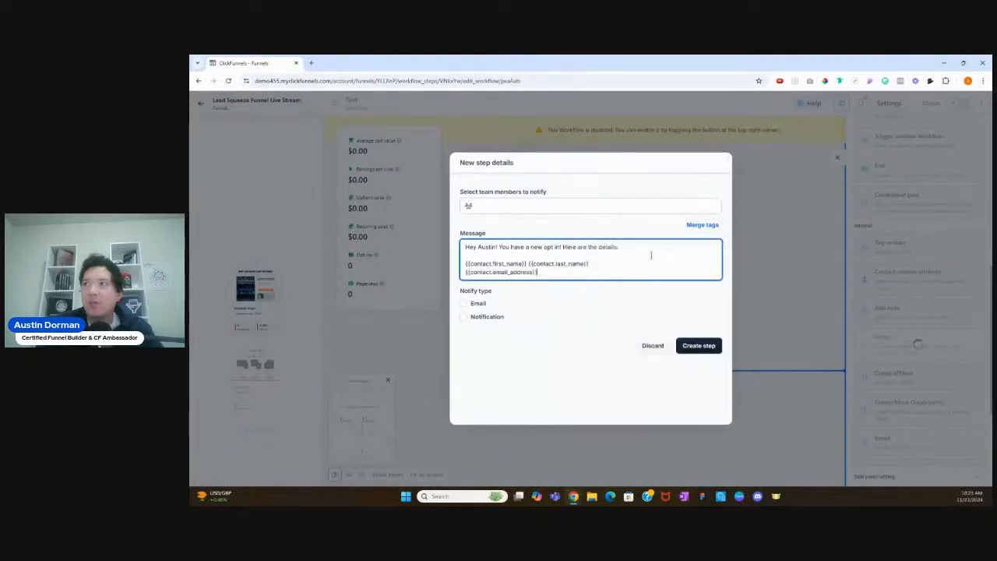
click(697, 257)
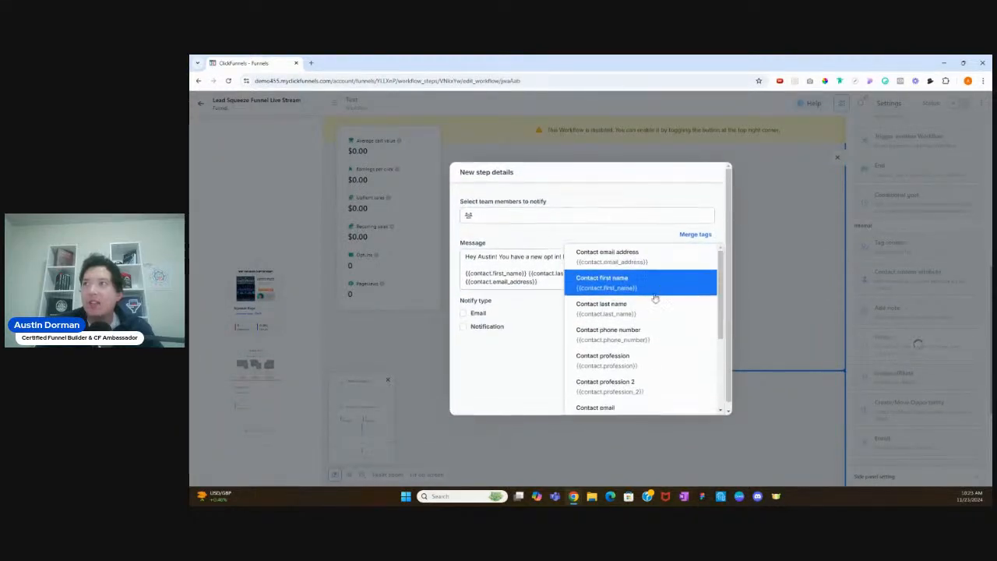
scroll(655, 298, down, 2)
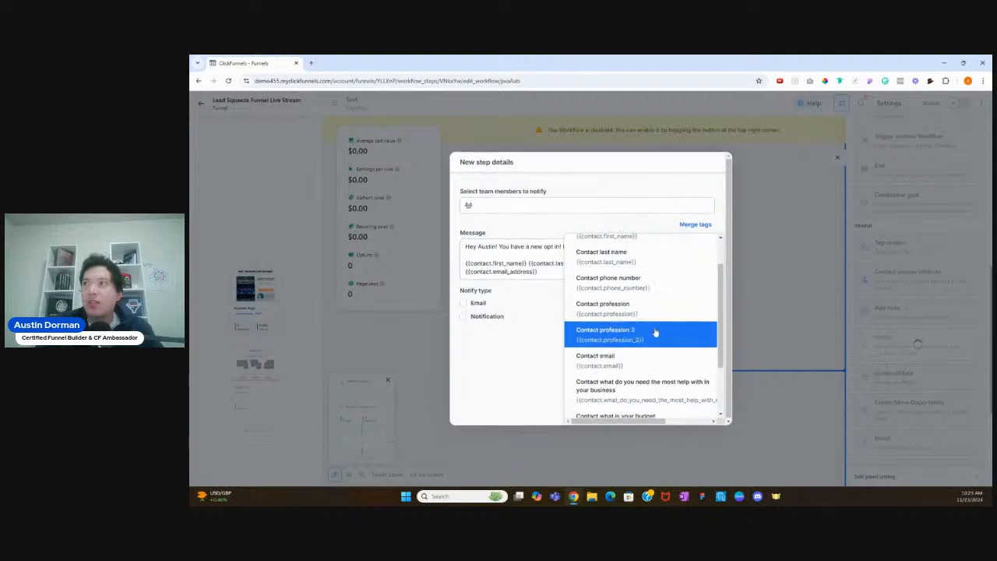
scroll(652, 319, up, 2)
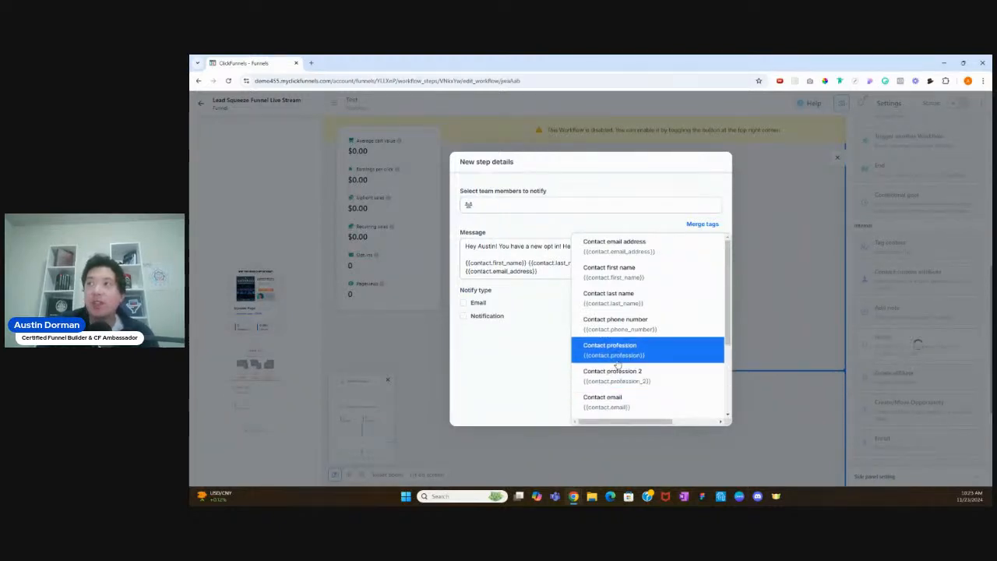
scroll(619, 373, down, 1)
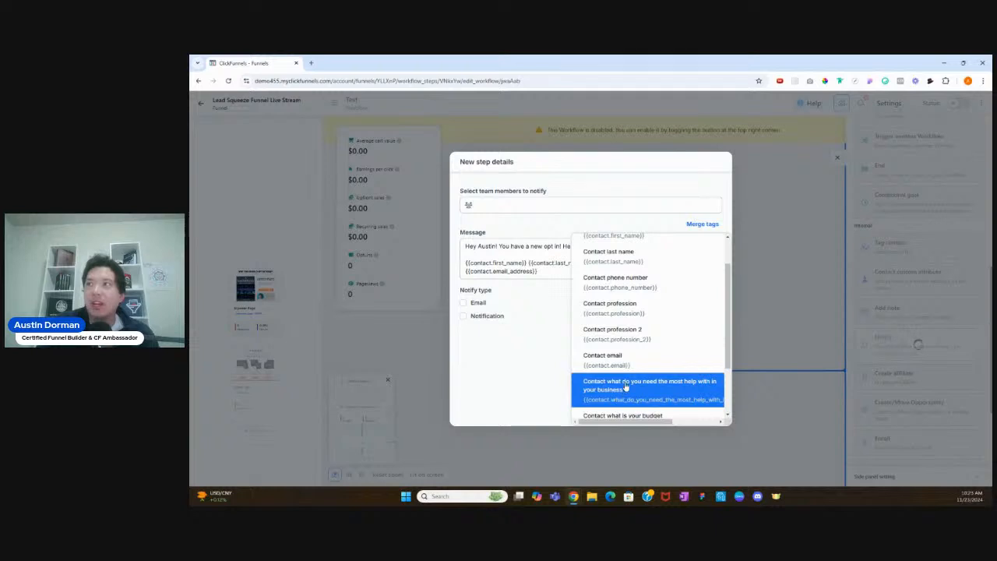
click(555, 272)
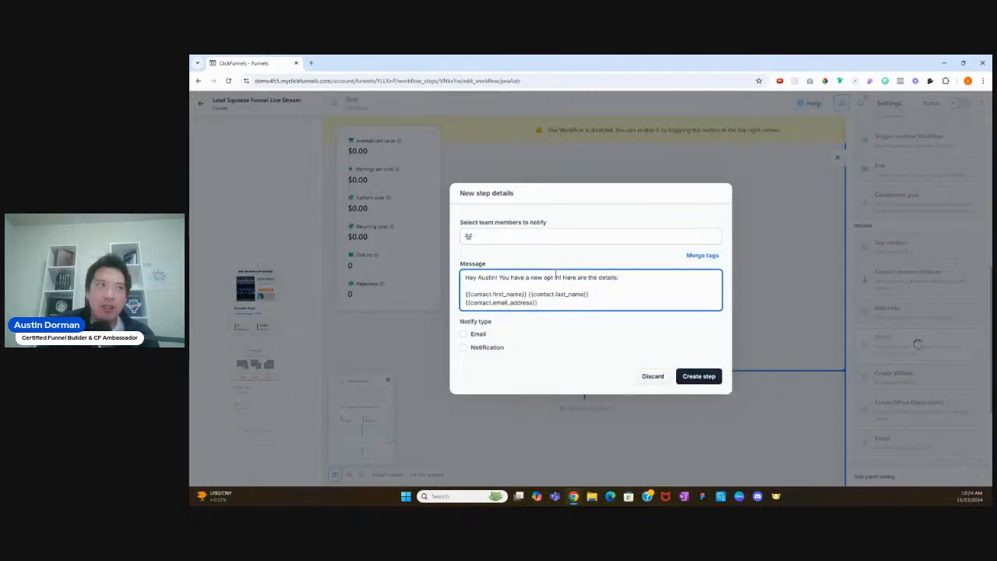
Enable both Email and Notification as the notify types.
click(464, 335)
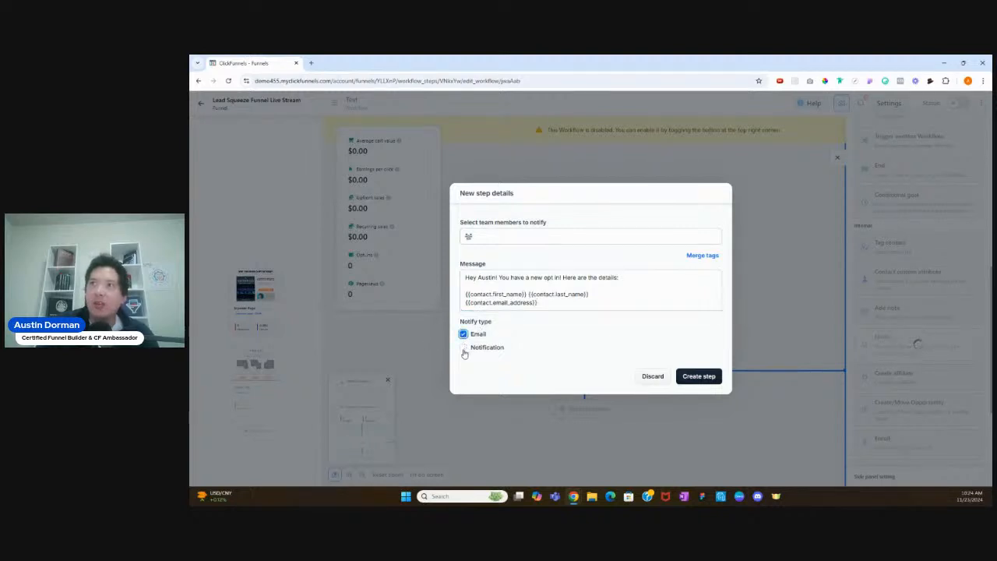
click(464, 347)
click(464, 335)
click(466, 335)
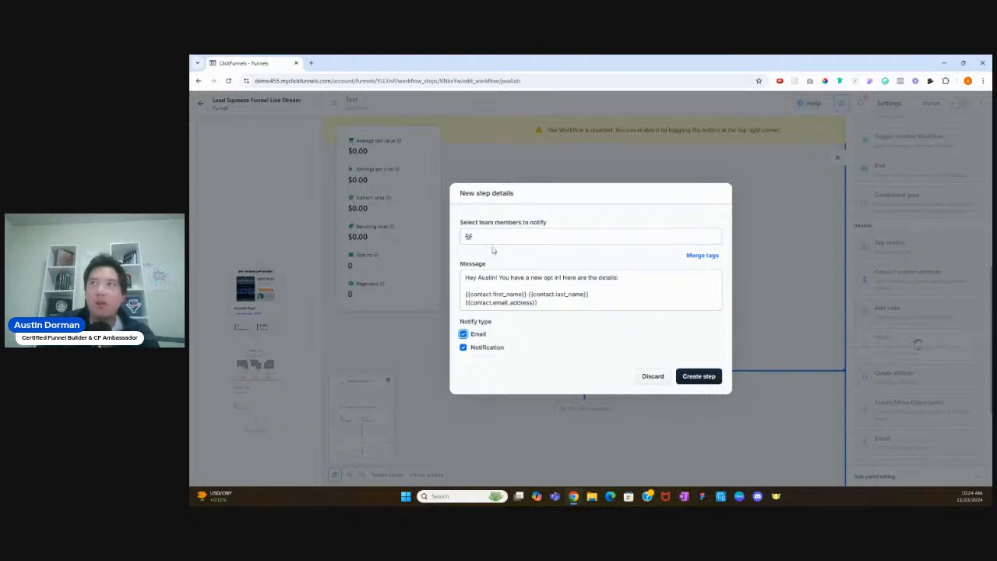
Select the team member who should be notified and create the Notify step.
click(689, 379)
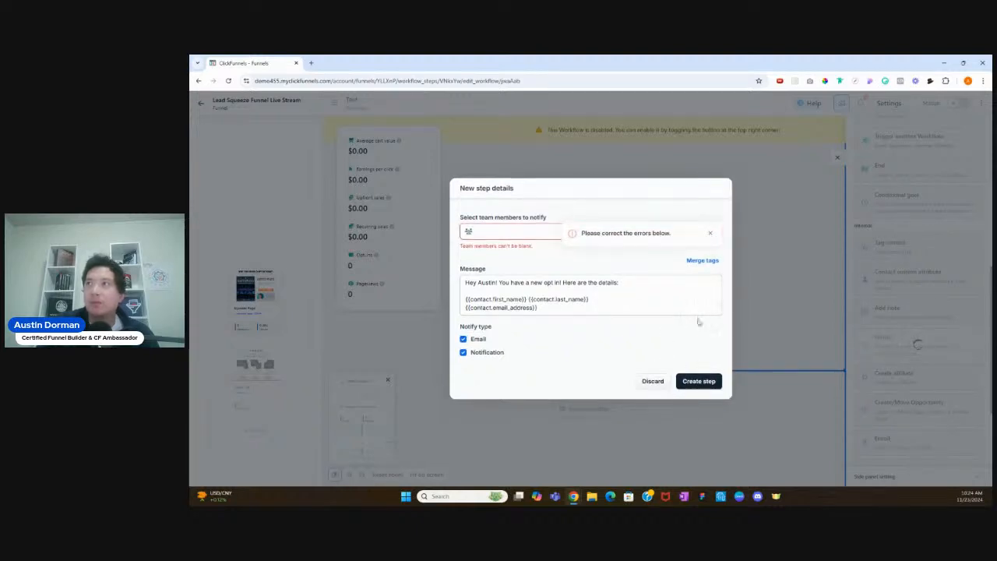
click(709, 233)
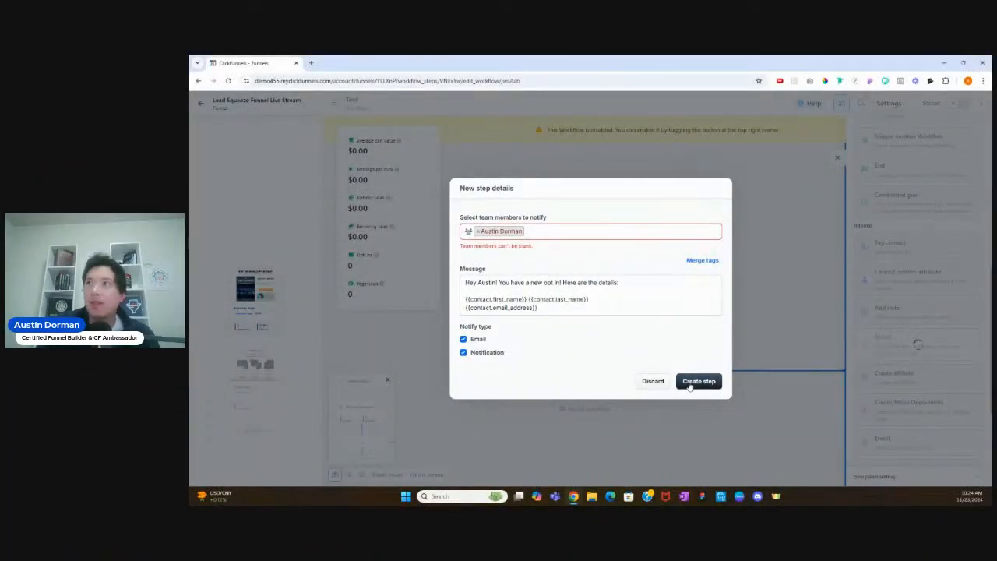
click(689, 383)
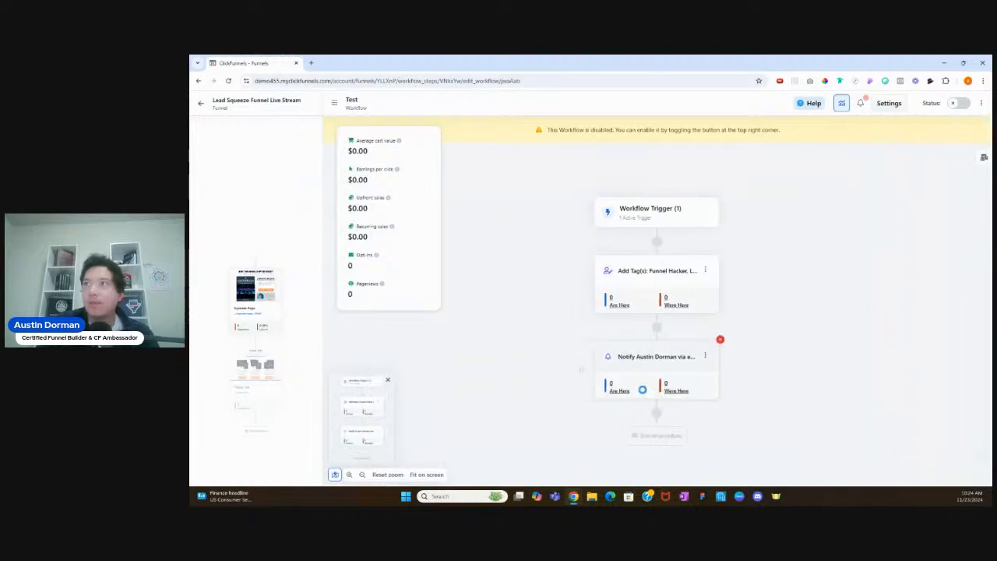
Find the Send Email action and place it at the position below the Notify step.
scroll(648, 360, down, 1)
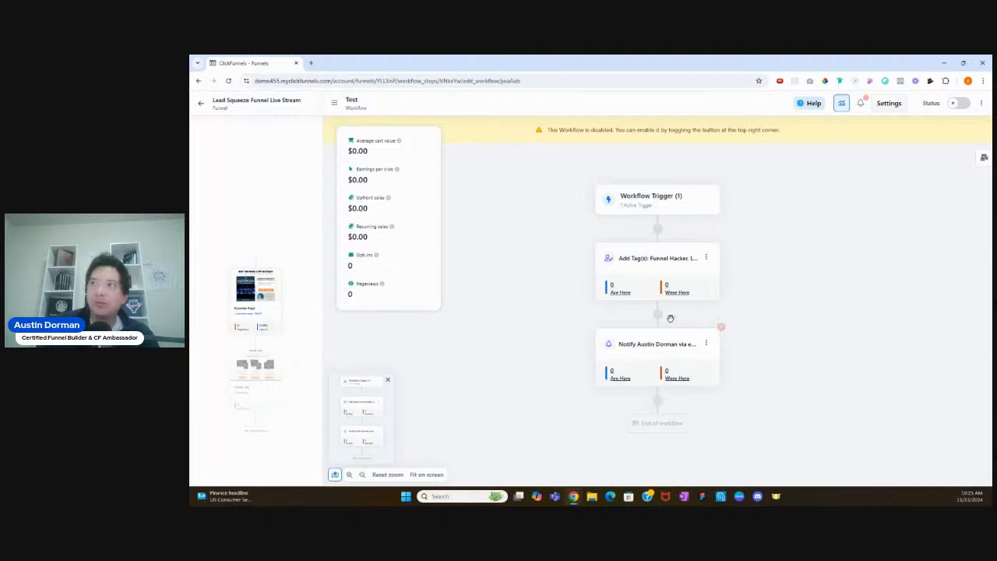
click(658, 400)
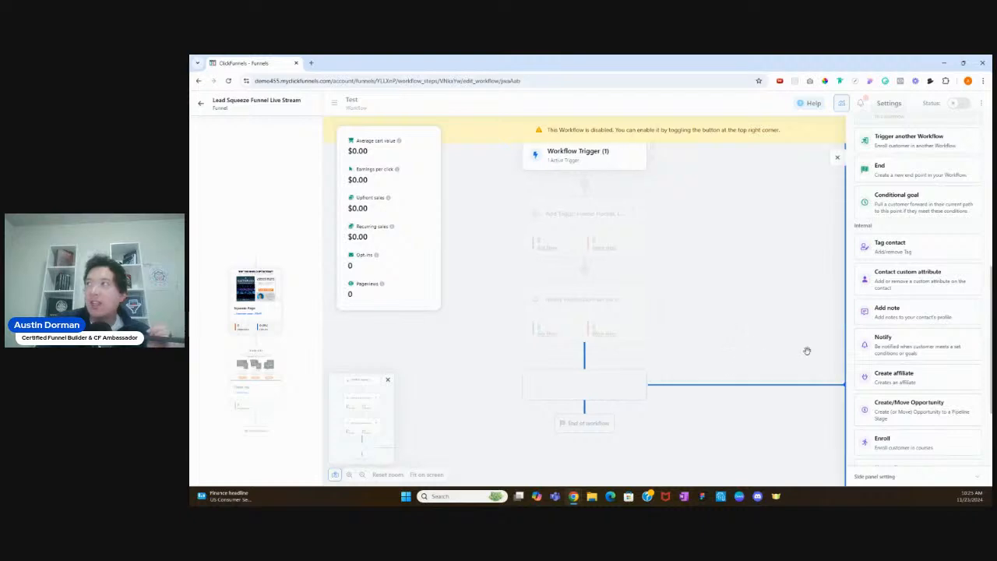
scroll(849, 354, down, 3)
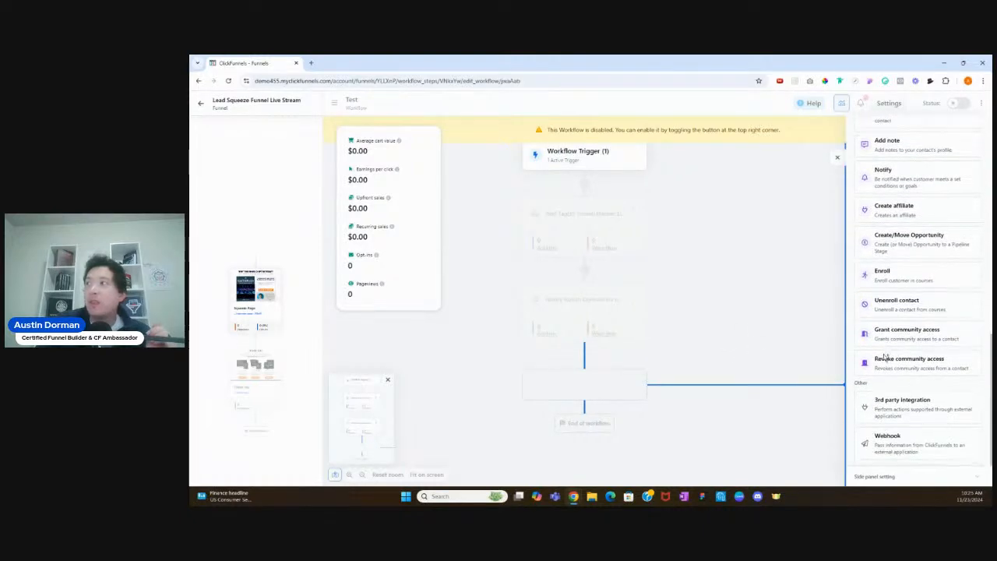
scroll(883, 356, up, 5)
scroll(884, 356, up, 5)
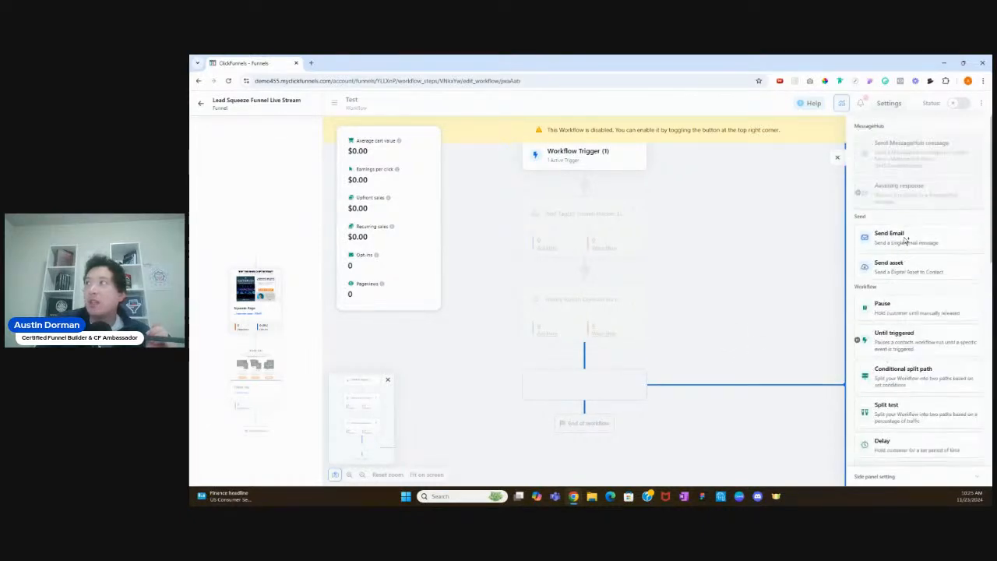
drag(888, 233, 740, 323)
drag(579, 401, 577, 400)
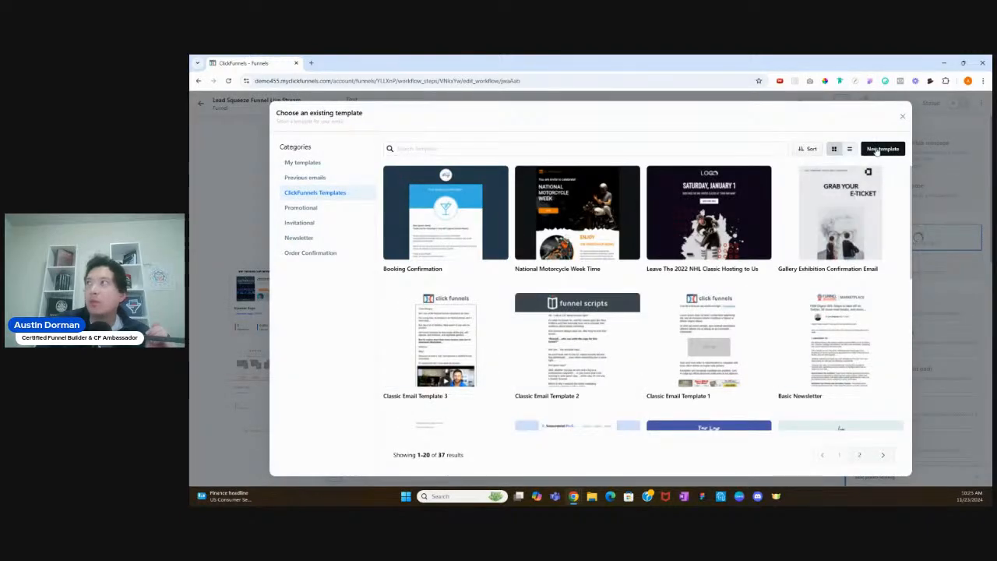
Look at the blank new-template form, close it, and choose the Booking Confirmation template for the email.
click(877, 151)
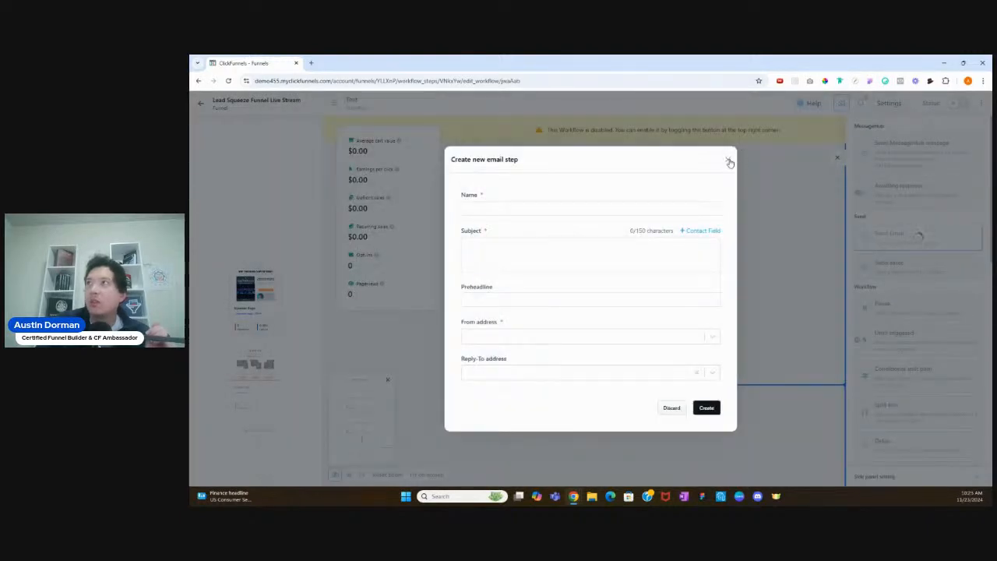
click(725, 161)
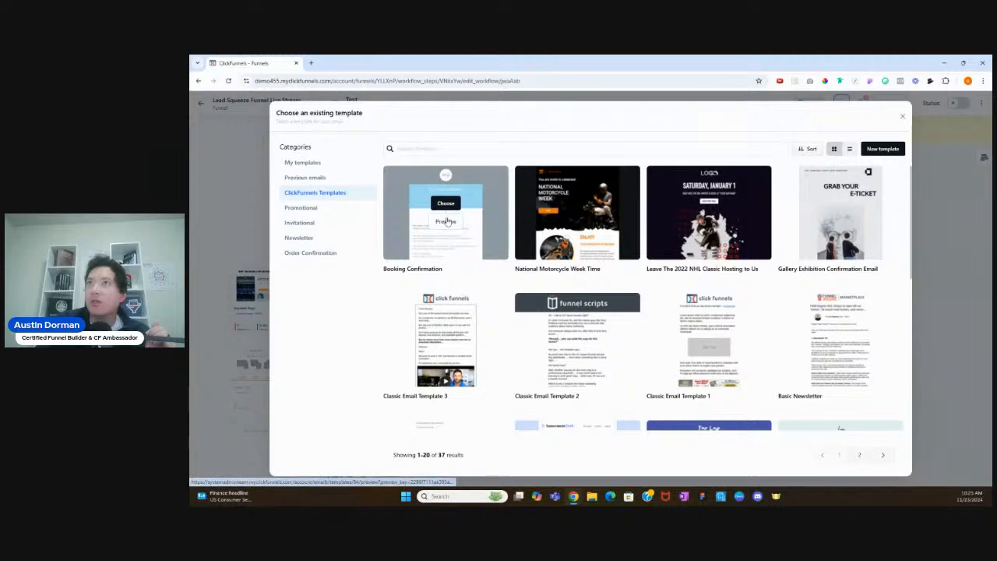
click(448, 204)
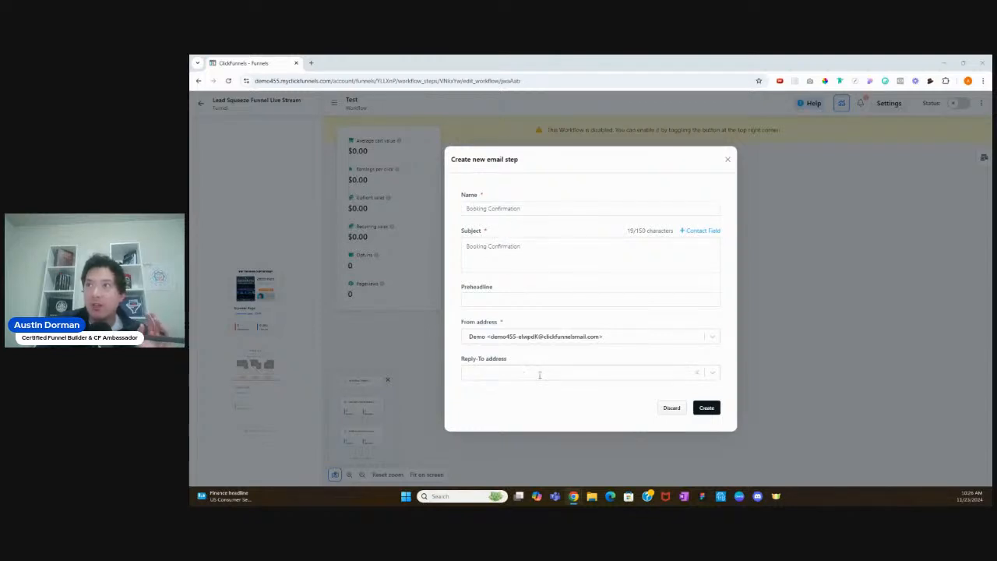
Replace the email step's name with "Thank You Email #1".
drag(533, 210, 434, 210)
text(Email)
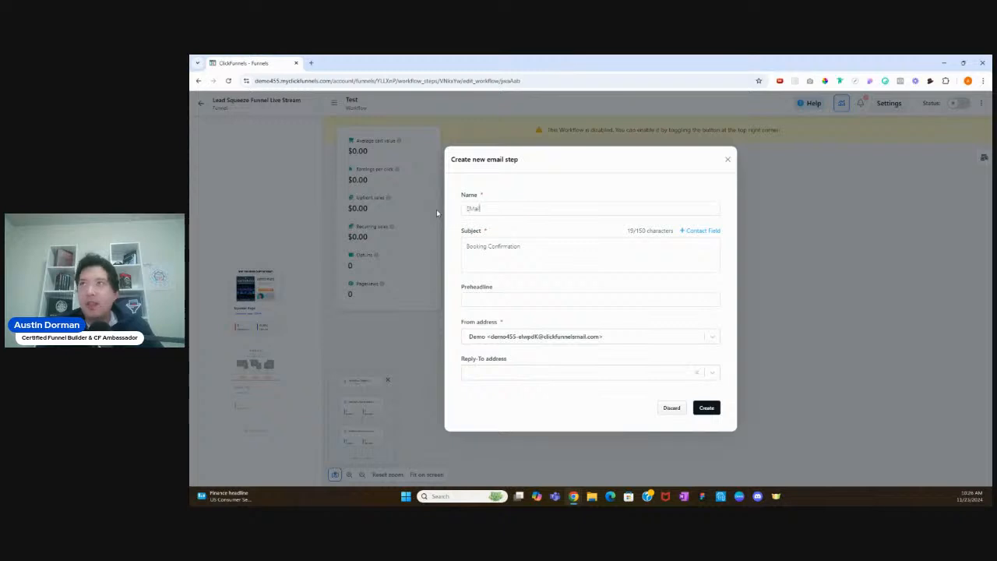
key(BackSpace)
key(BackSpace)
key(BackSpace)
key(BackSpace)
key(BackSpace)
text(Th)
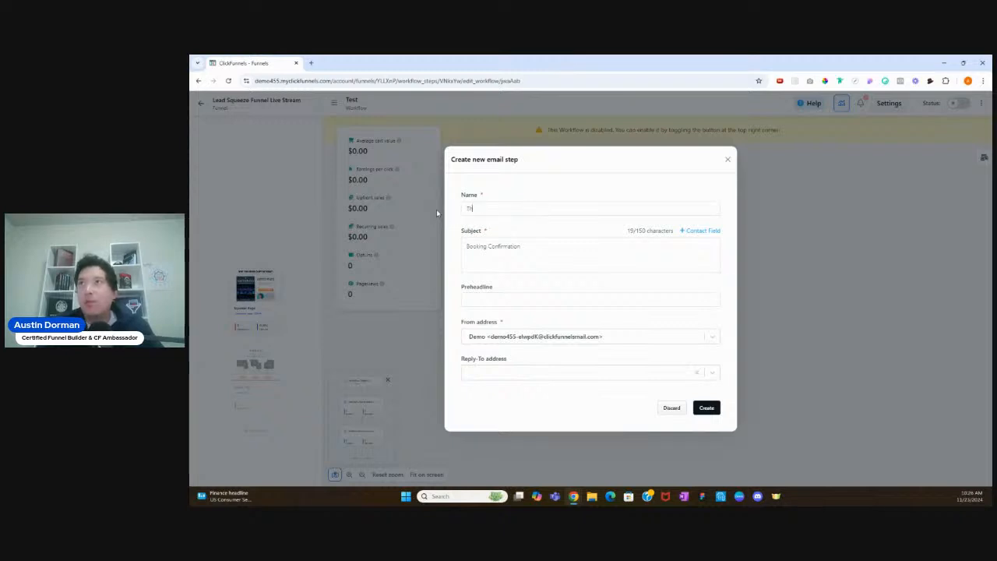
text(ank You Email #1)
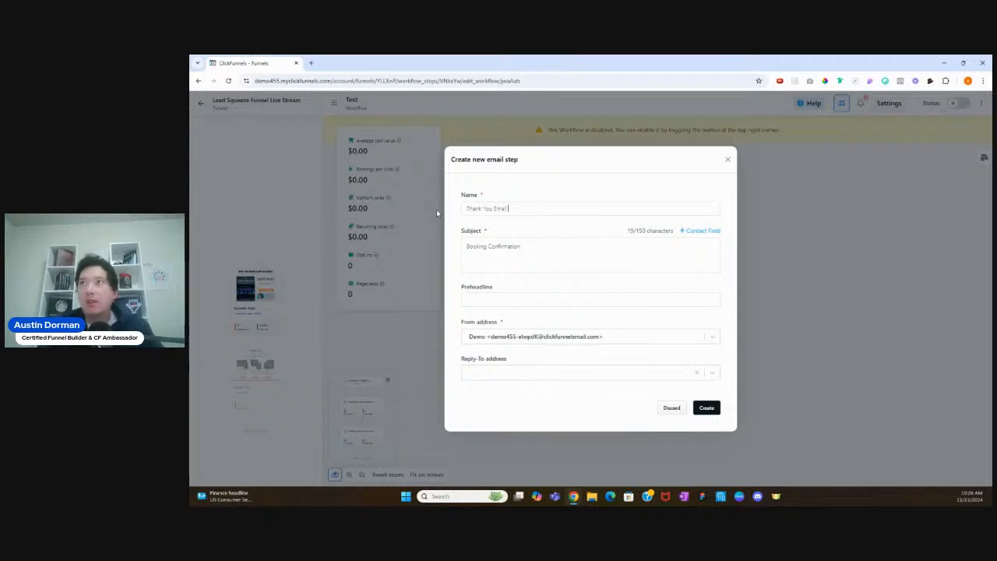
Copy the email step's name into the subject, replacing the template's subject text.
key(ctrl+shift+Left)
key(ctrl+shift+Left)
key(ctrl+shift+Left)
key(ctrl+shift+Left)
key(ctrl+c)
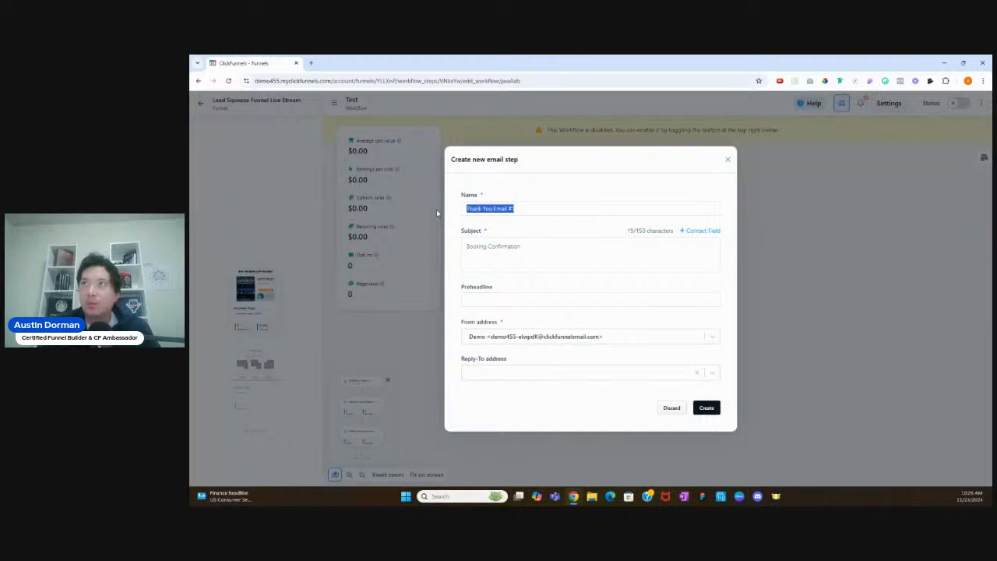
triple_click(531, 249)
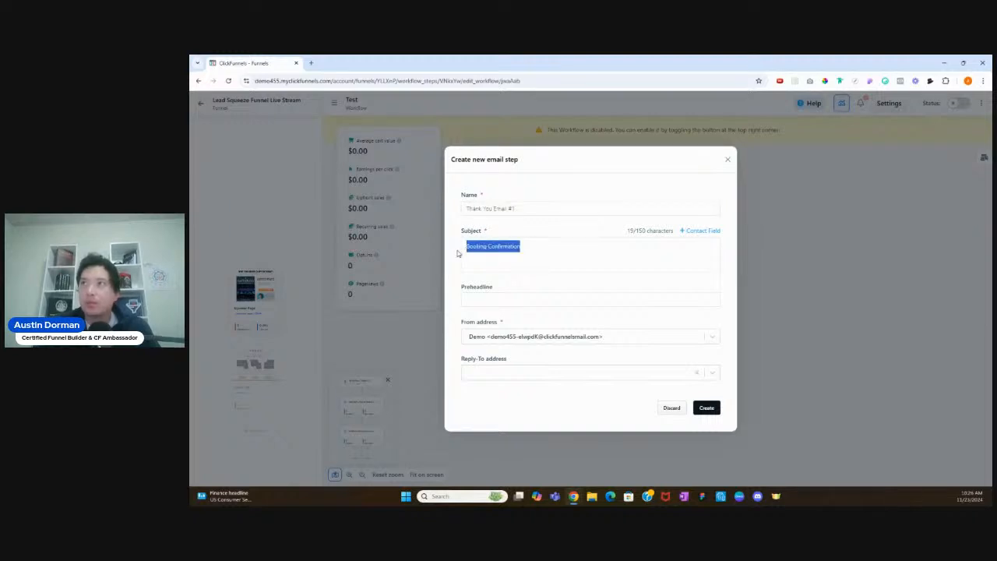
key(ctrl+v)
Shorten both the name and the subject to "Thank You Email" and create the email step.
key(BackSpace)
key(BackSpace)
key(BackSpace)
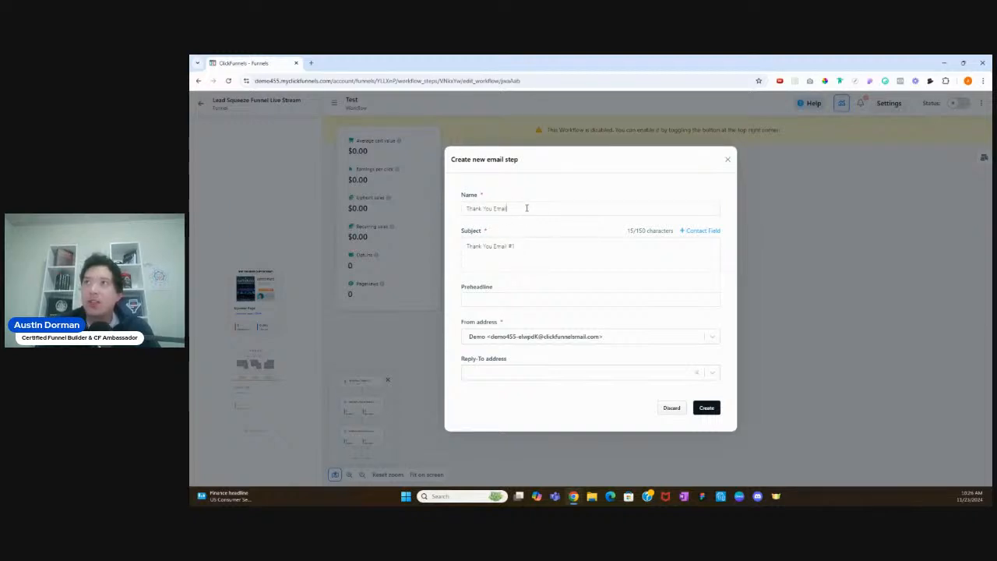
key(BackSpace)
key(BackSpace)
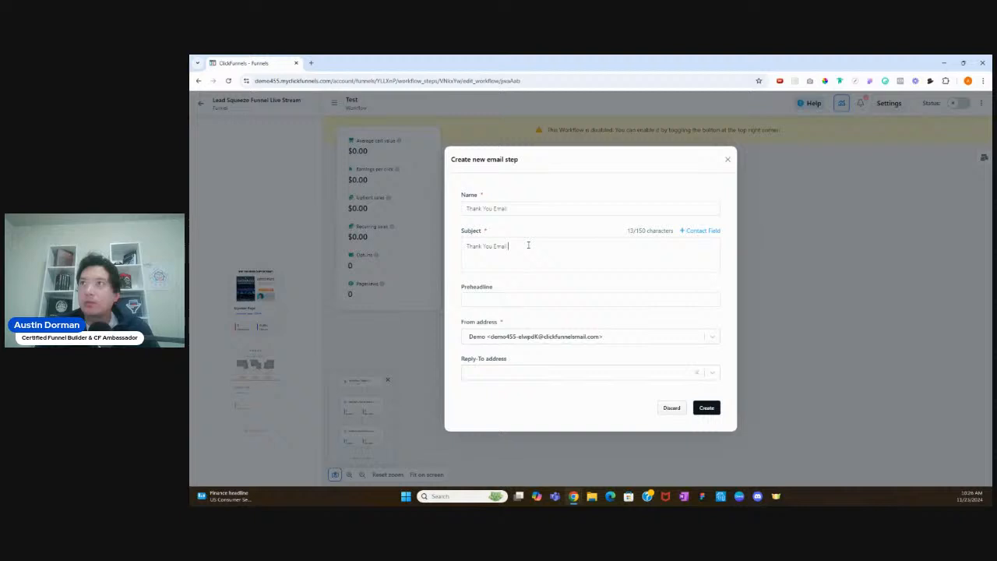
click(700, 407)
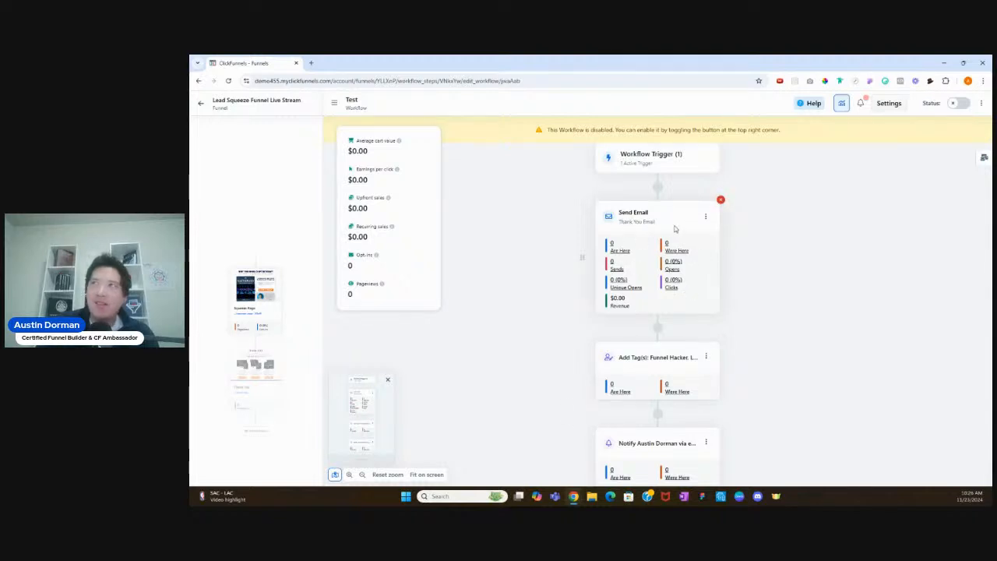
Move the Send Email step from directly below the Workflow Trigger to below the Notify step.
scroll(658, 448, down, 2)
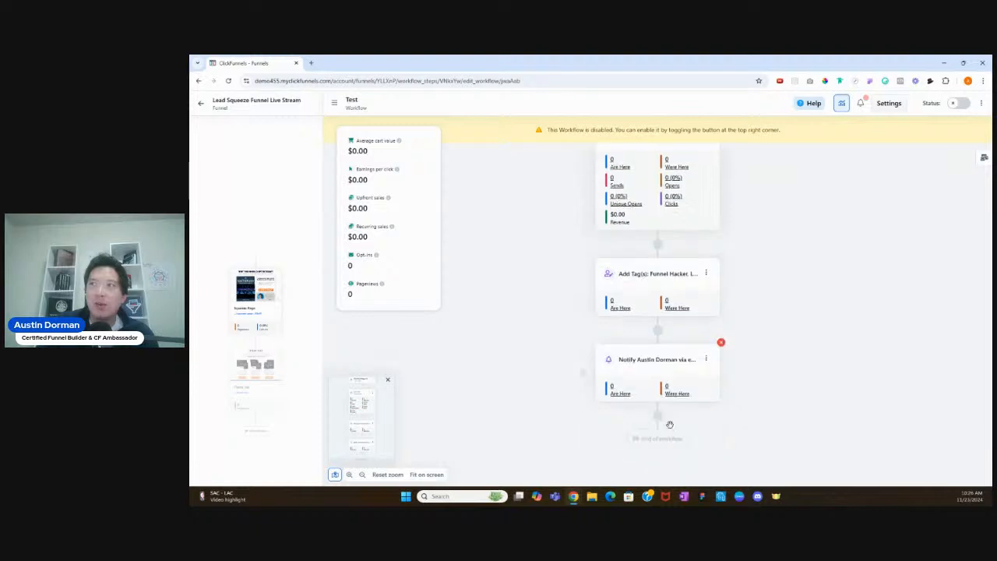
scroll(629, 229, up, 2)
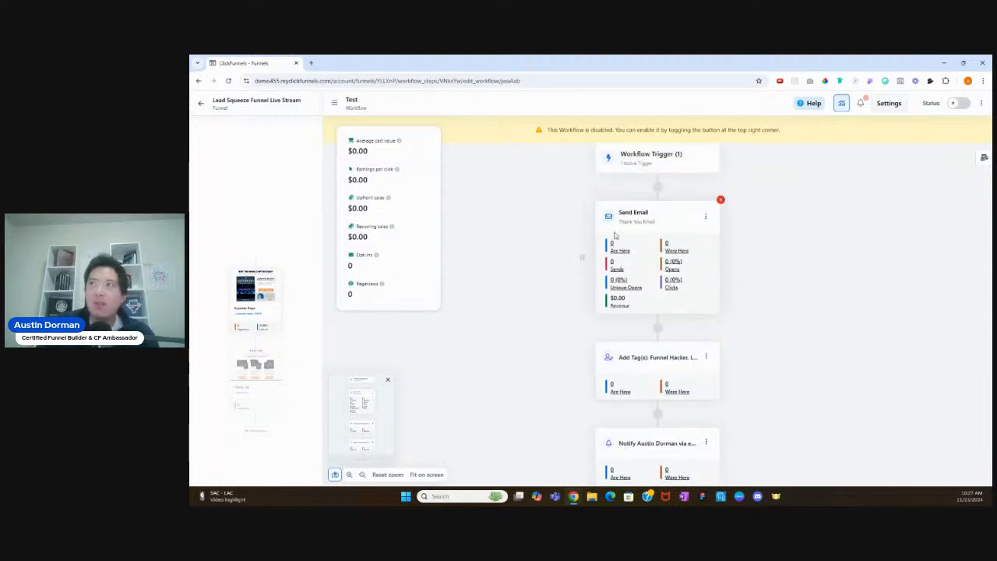
drag(583, 254, 649, 401)
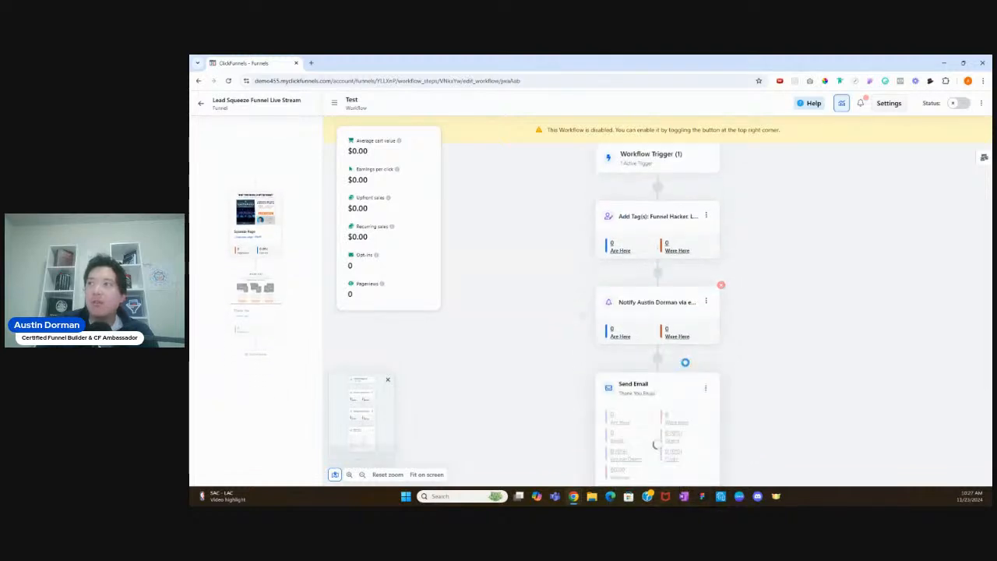
Add a delay step below the Thank You Email step and set it to a relative duration of 1 with days as interval.
scroll(678, 359, down, 1)
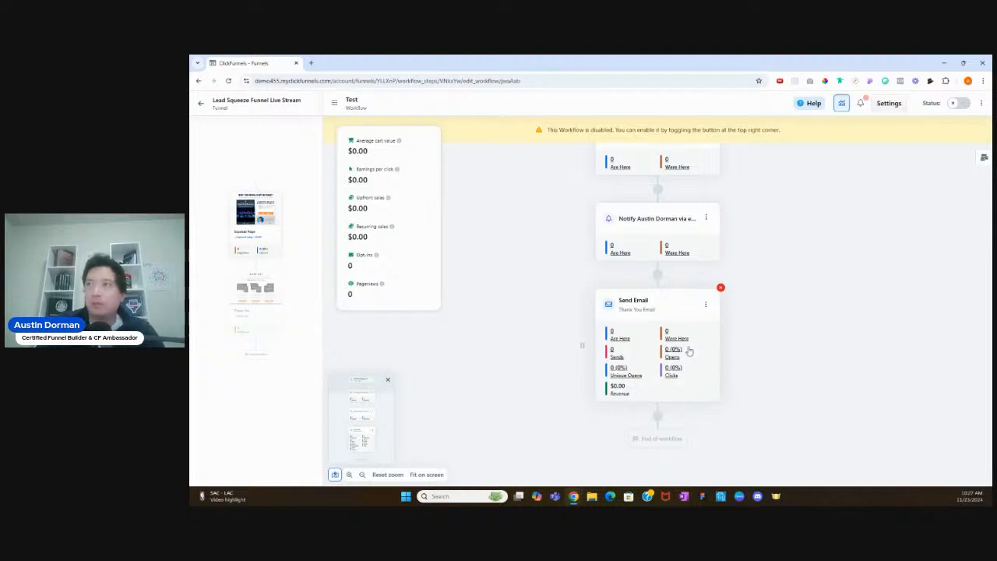
scroll(734, 342, up, 1)
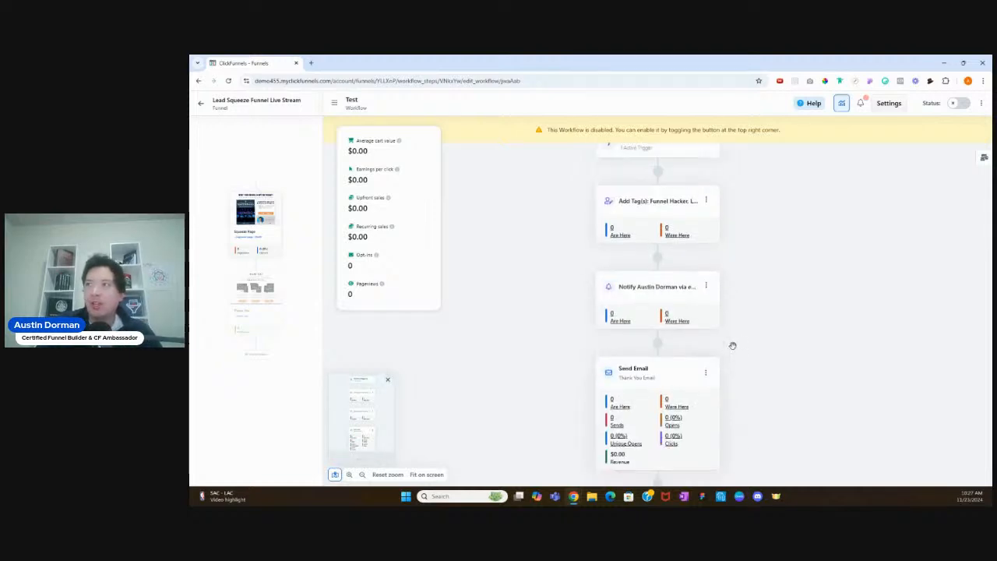
scroll(732, 346, up, 1)
scroll(728, 347, down, 2)
click(656, 401)
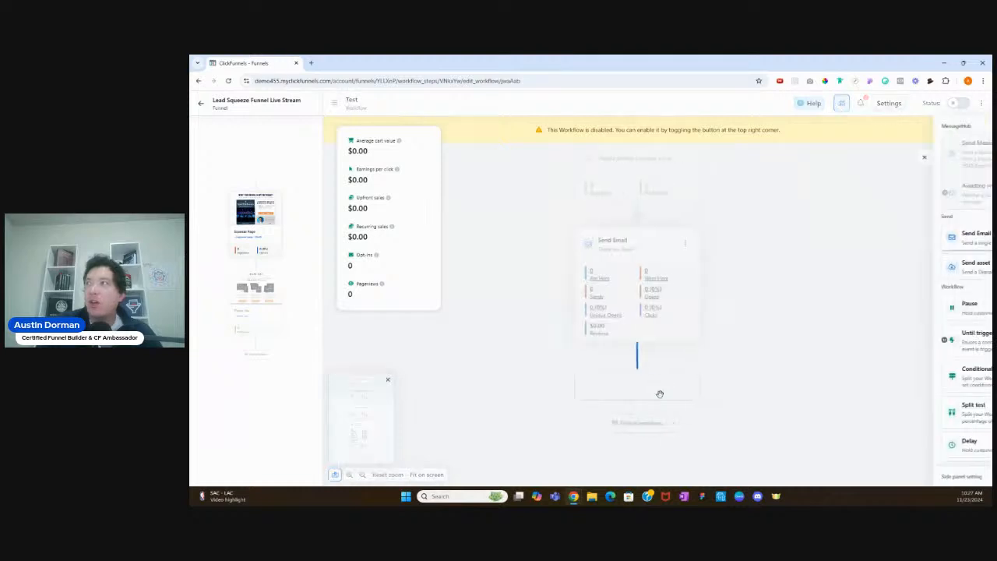
scroll(880, 342, down, 1)
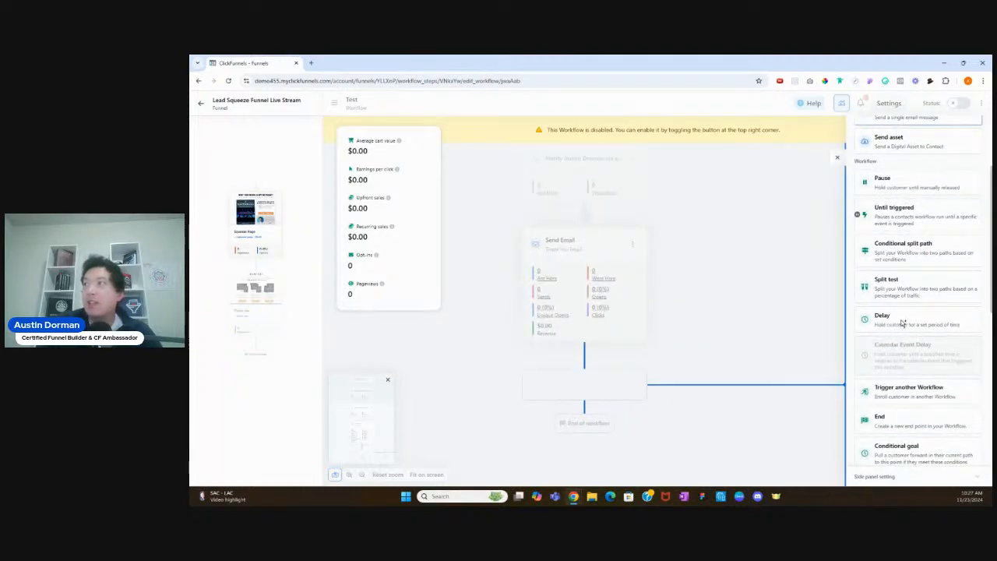
drag(896, 327, 603, 404)
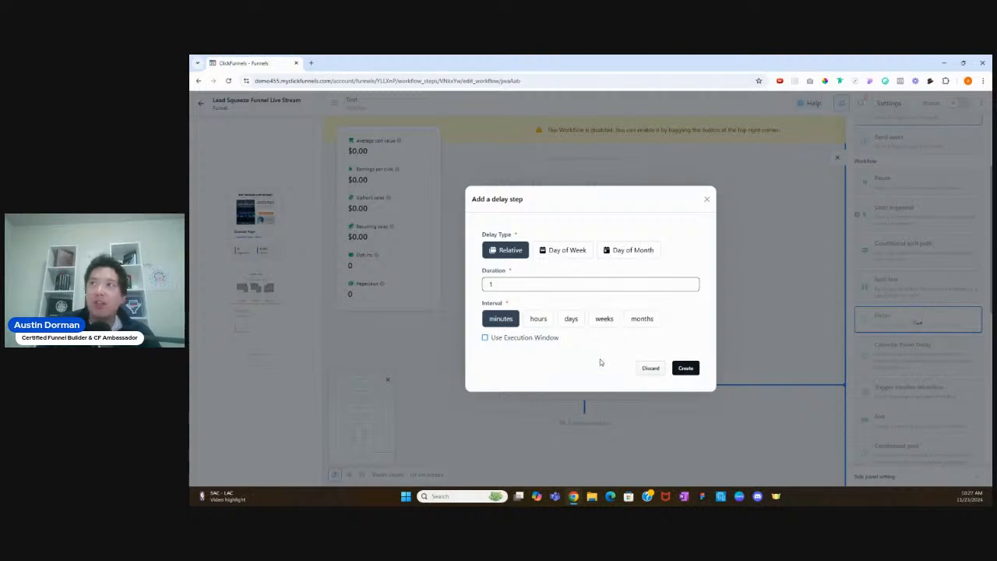
click(566, 318)
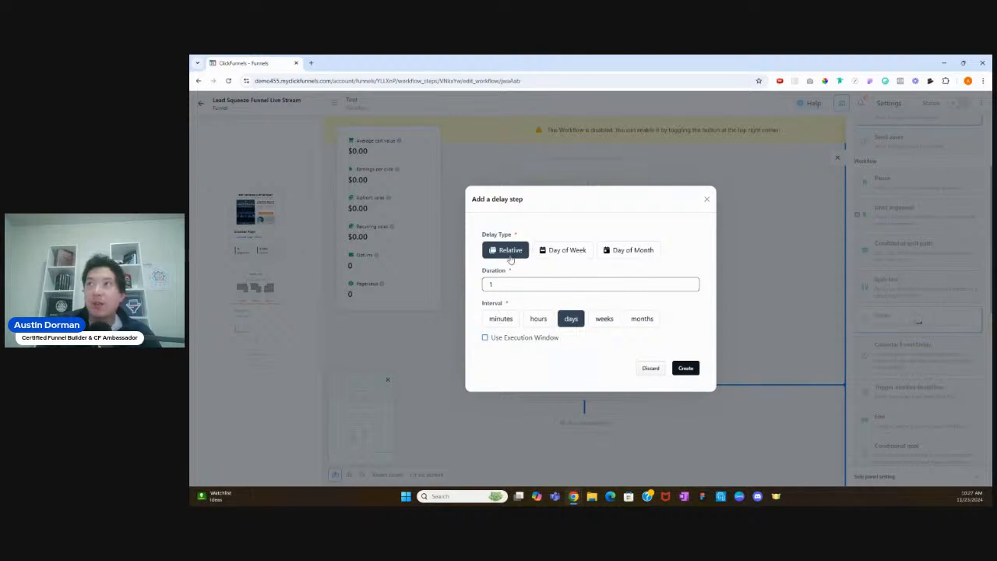
drag(505, 284, 472, 287)
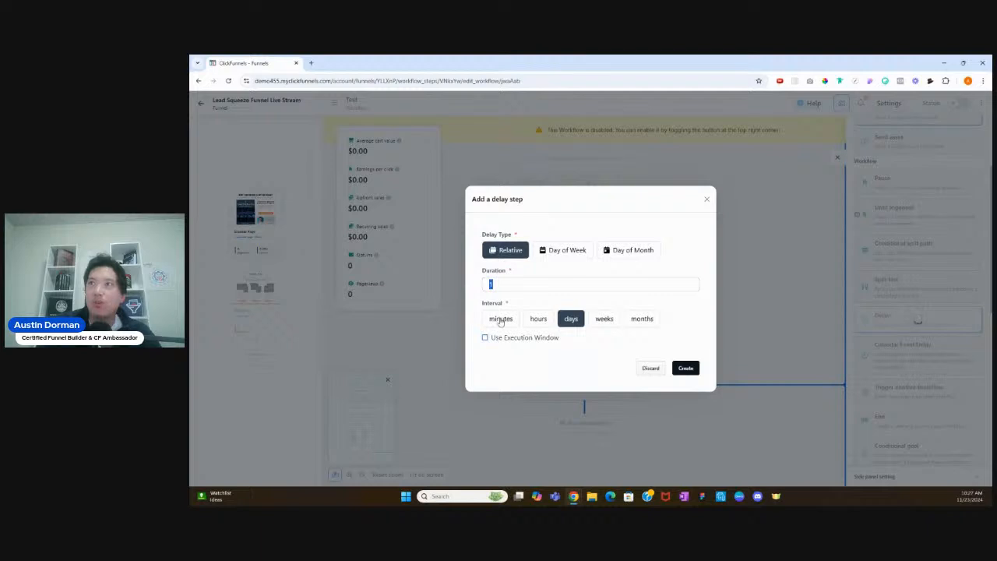
click(561, 335)
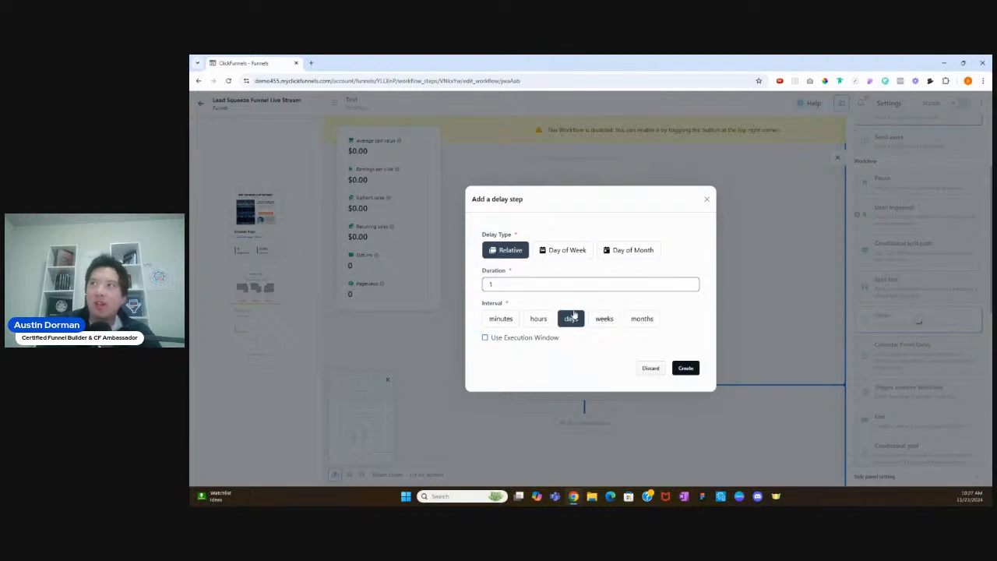
Check the Day of Week and Day of Month delay types, return to Relative and create the 1-day delay.
click(564, 252)
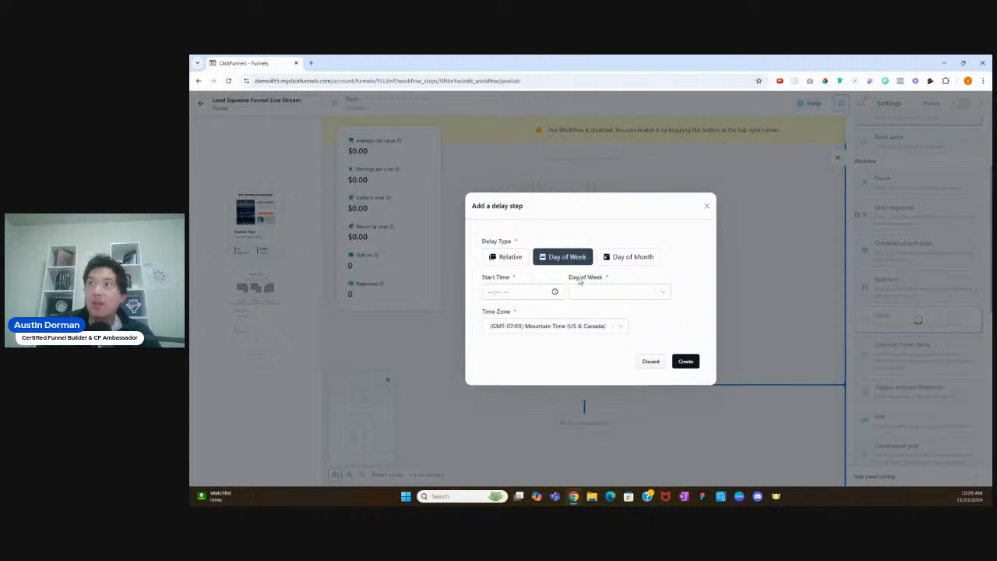
click(615, 262)
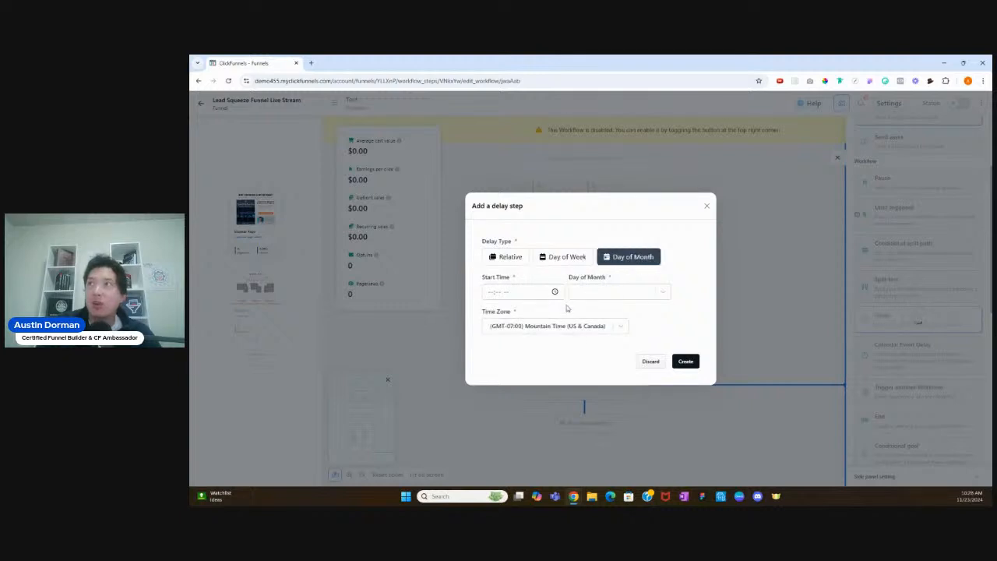
click(507, 257)
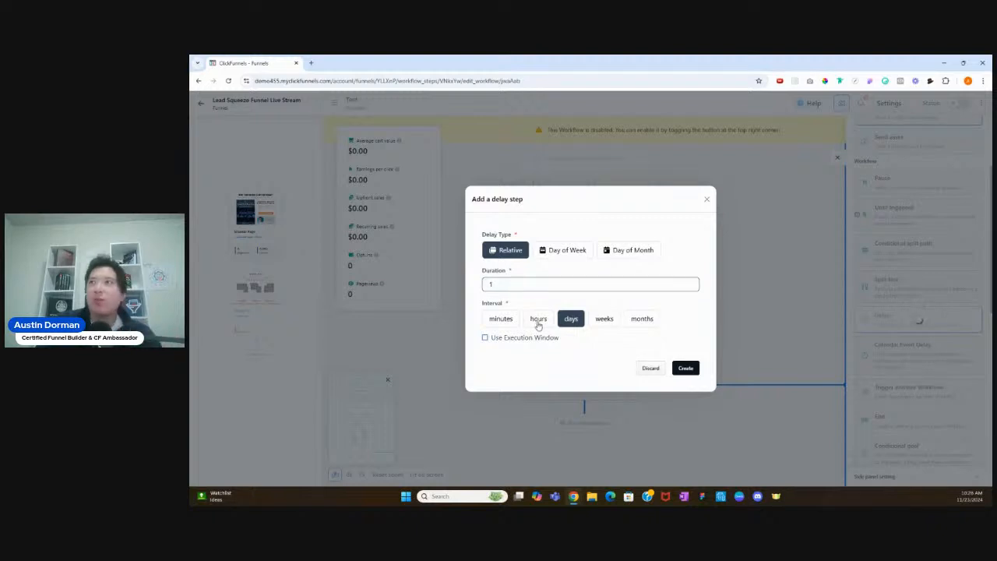
click(683, 369)
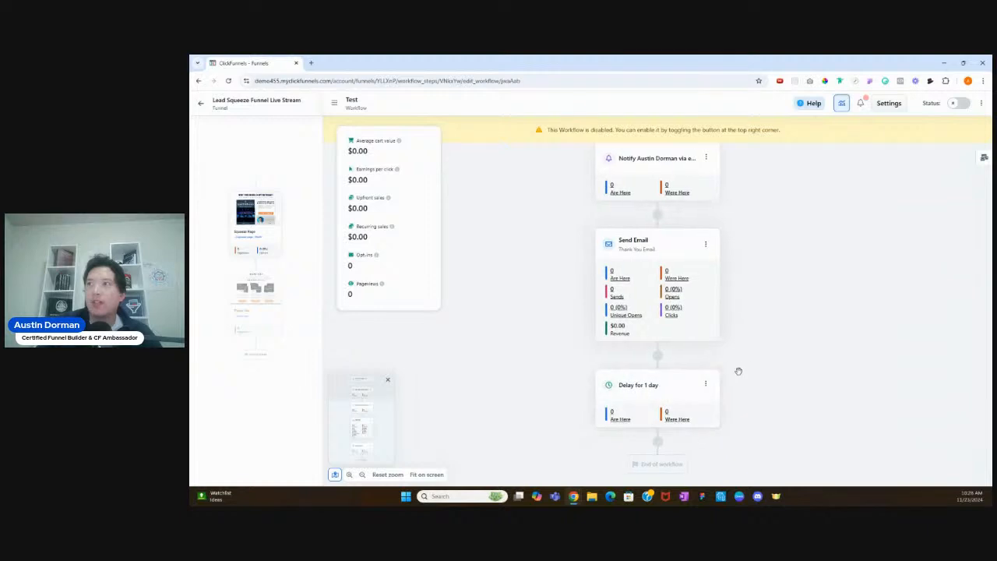
Review the workflow's sequence from the Workflow Trigger down to the 1-day delay.
scroll(763, 363, down, 1)
scroll(763, 362, up, 2)
scroll(763, 363, down, 2)
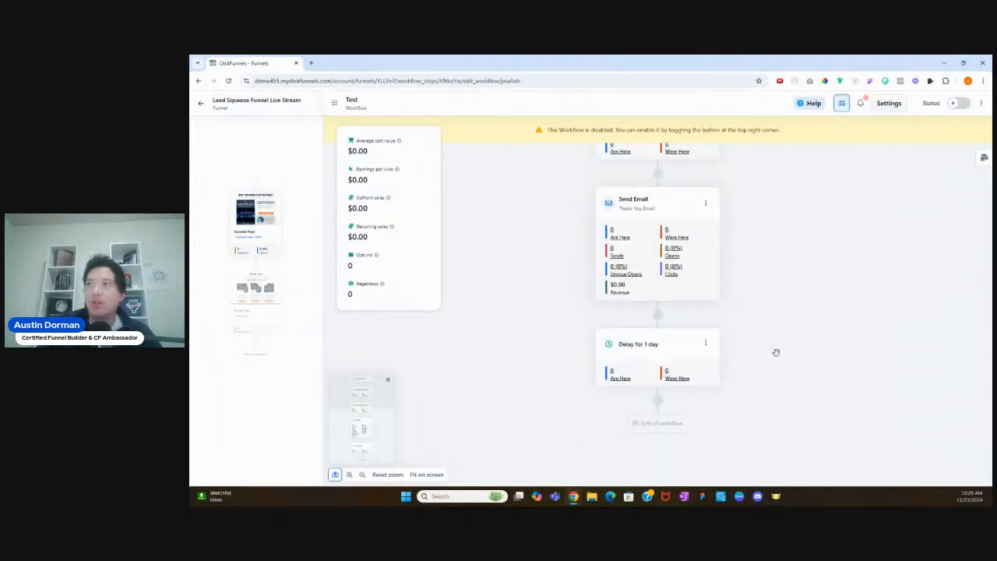
scroll(776, 345, up, 4)
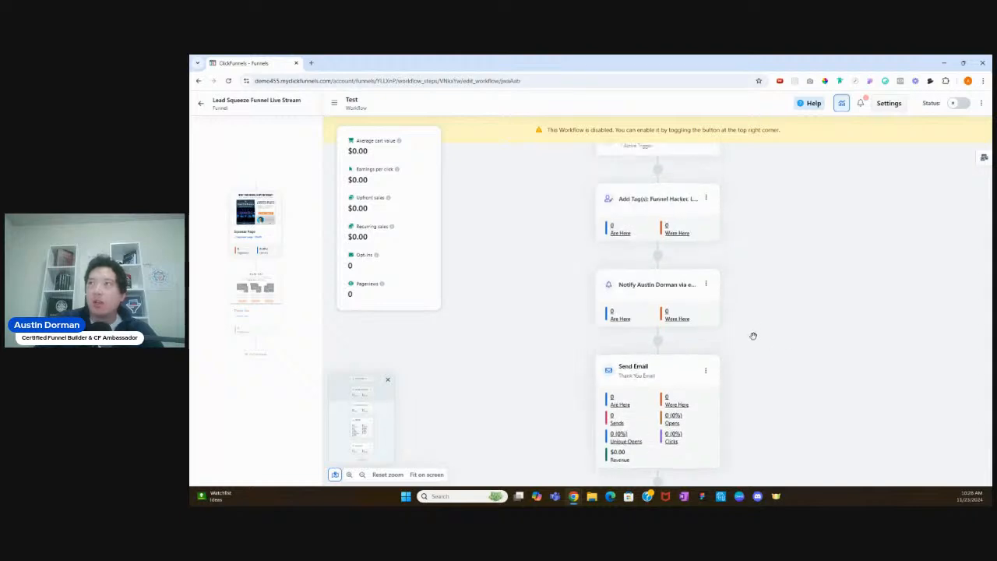
scroll(756, 339, up, 2)
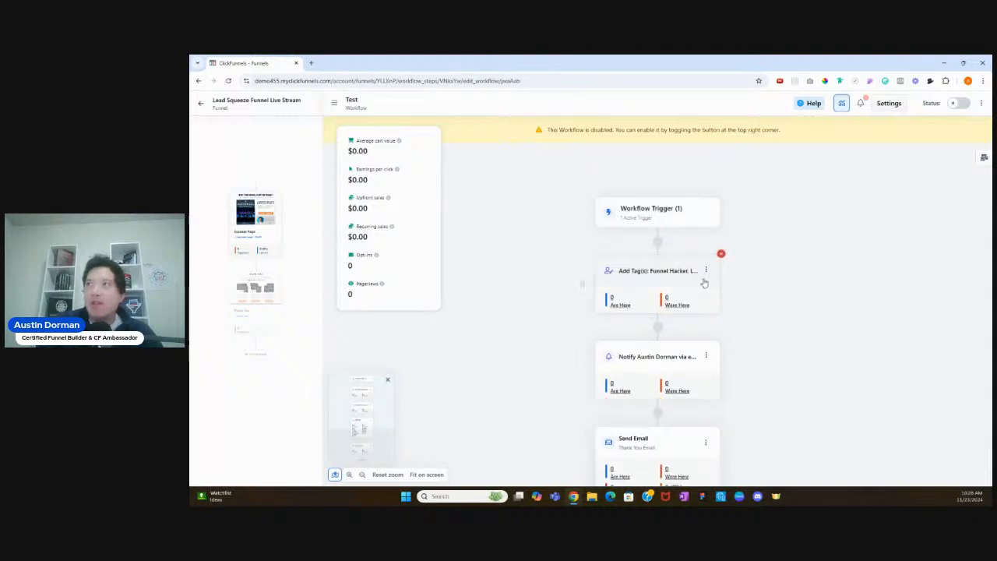
scroll(703, 363, down, 3)
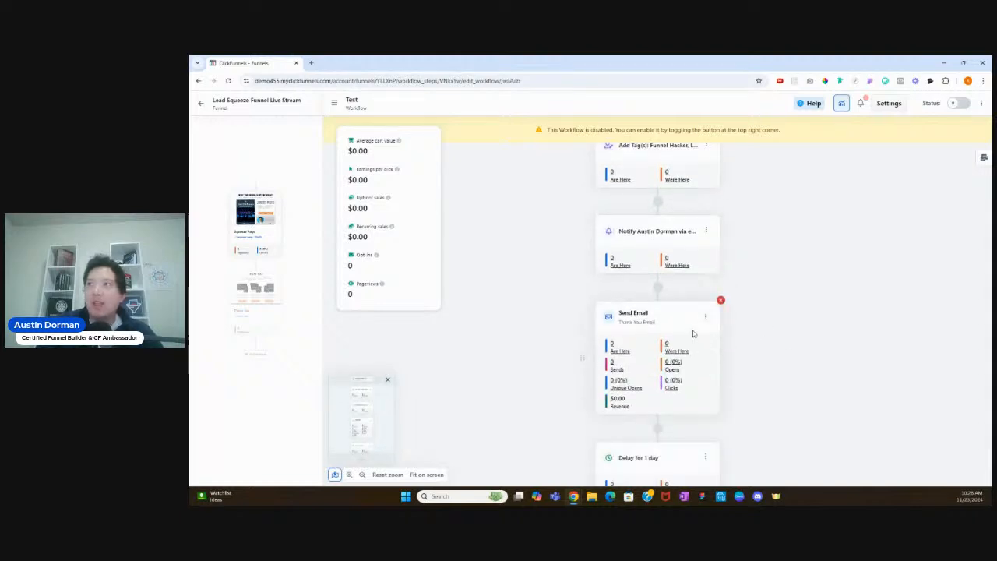
scroll(666, 321, down, 3)
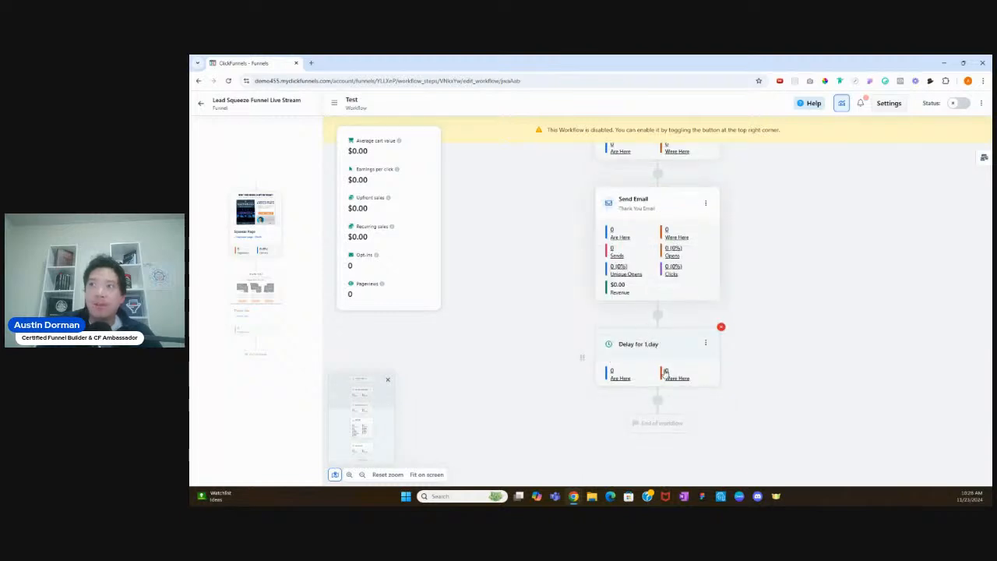
Add a Send Email step below the 1-day delay, using the Booking Confirmation template and the Demo sender as From address.
click(657, 399)
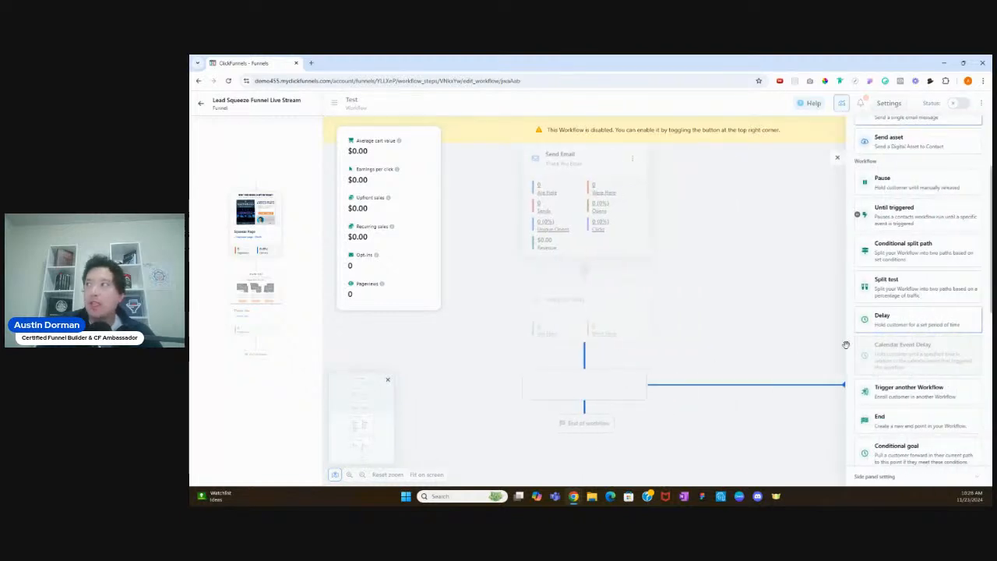
mouse_move(874, 344)
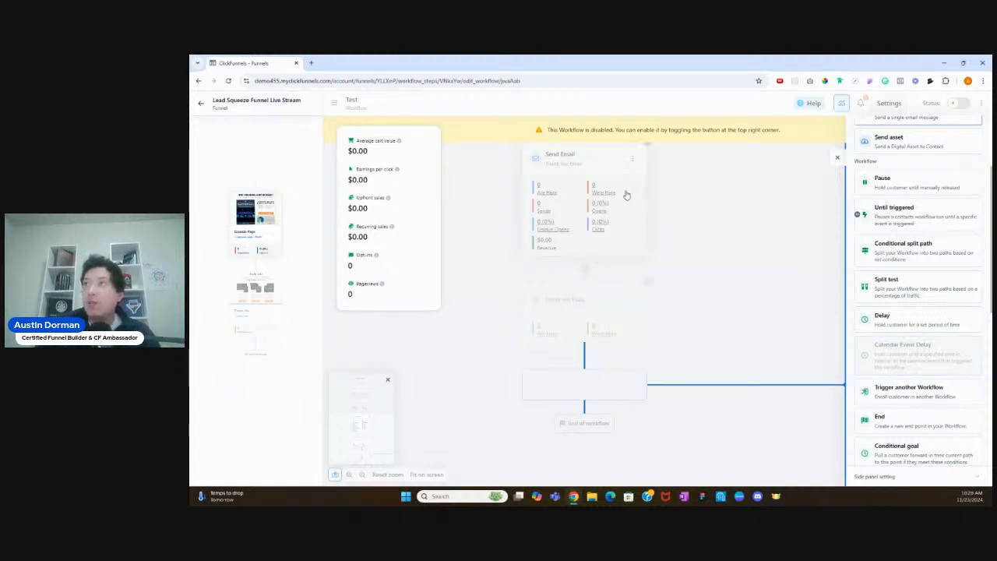
scroll(923, 362, down, 10)
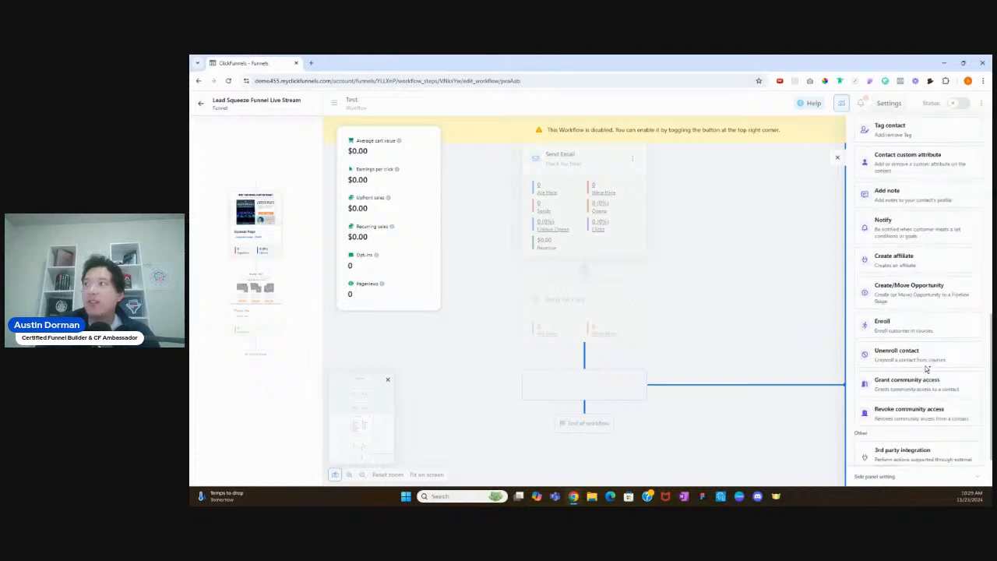
scroll(923, 373, up, 8)
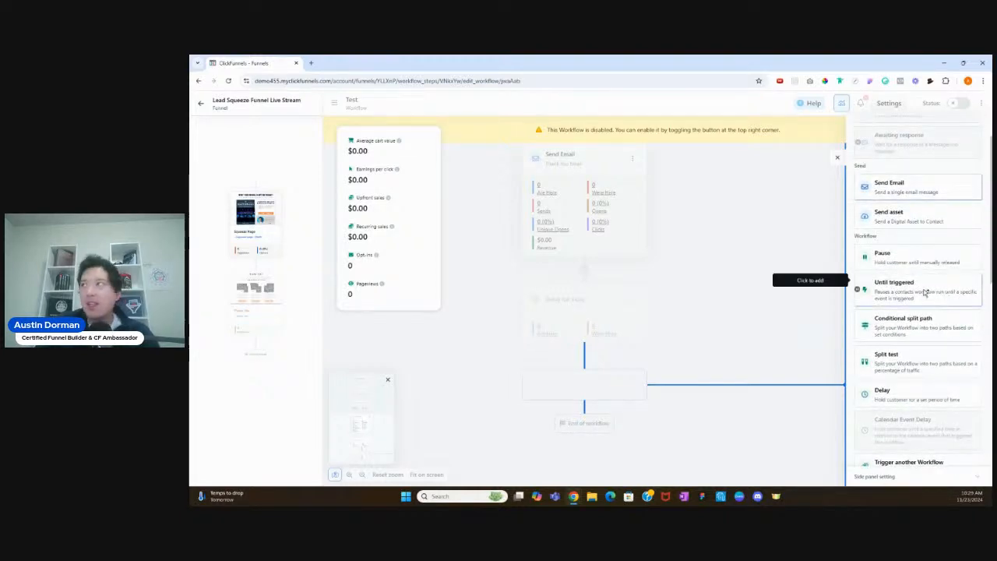
drag(905, 196, 589, 403)
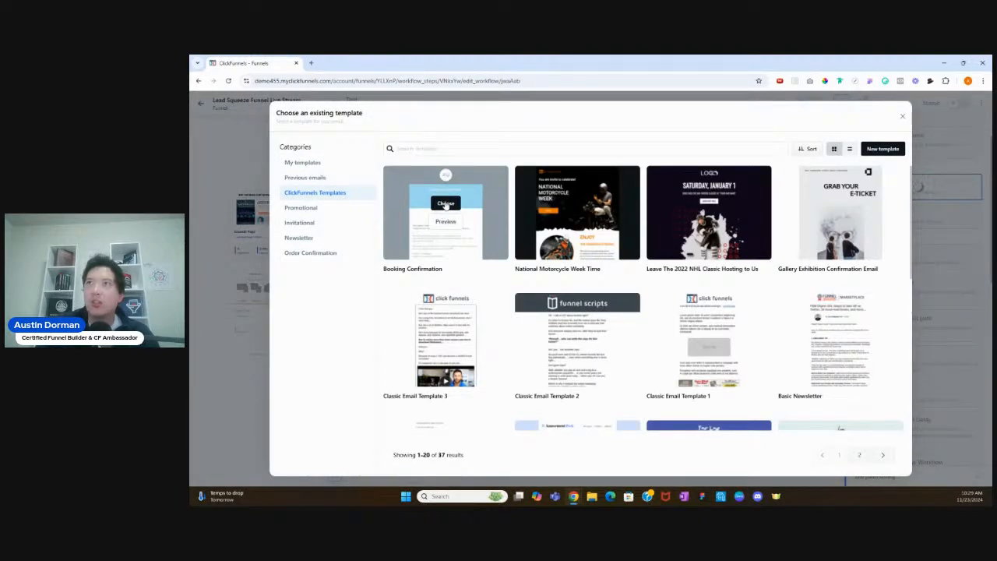
click(447, 207)
click(501, 336)
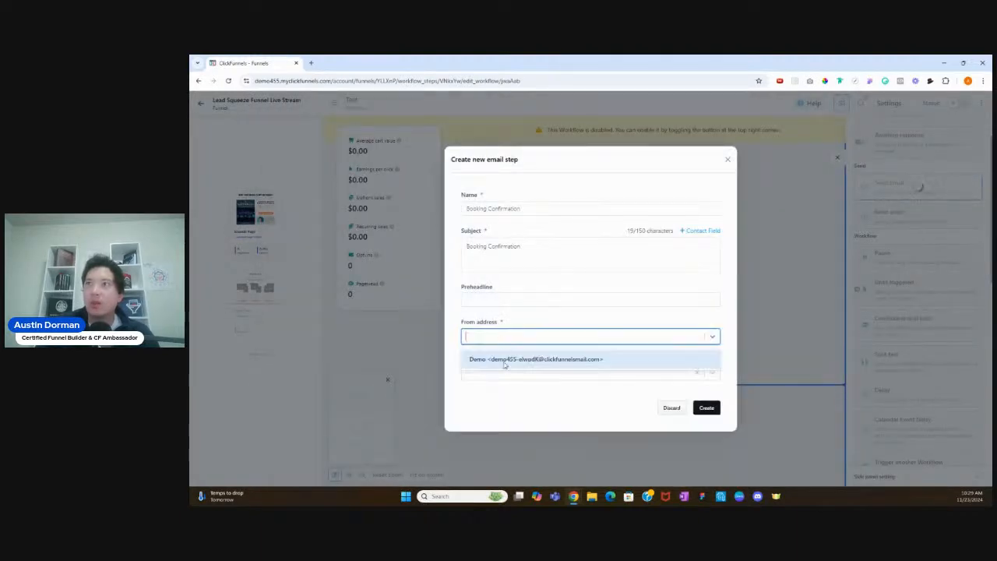
click(505, 363)
Replace both the name and the subject of the new email step with "Email #1" and create it.
triple_click(502, 208)
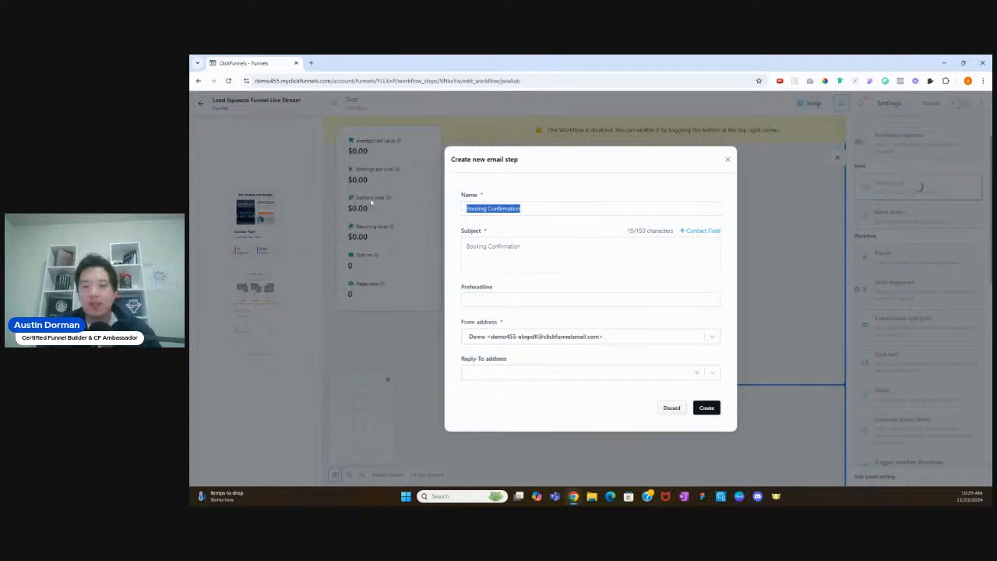
text(Email #1)
key(Tab)
key(Tab)
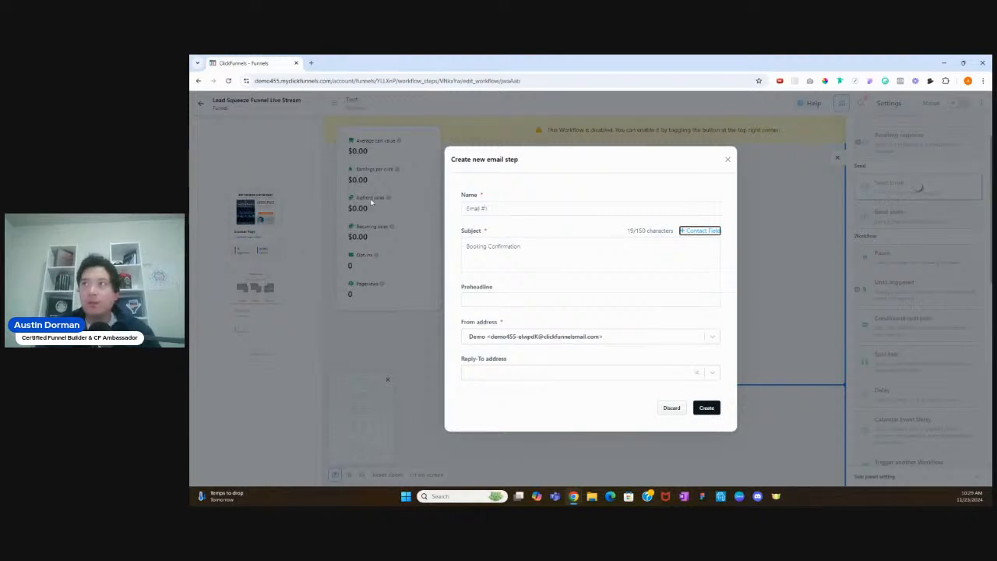
key(BackSpace)
key(BackSpace)
key(BackSpace)
key(BackSpace)
key(BackSpace)
key(BackSpace)
key(BackSpace)
key(BackSpace)
key(BackSpace)
key(BackSpace)
key(BackSpace)
key(BackSpace)
key(BackSpace)
key(BackSpace)
key(BackSpace)
key(BackSpace)
key(BackSpace)
key(BackSpace)
key(BackSpace)
key(BackSpace)
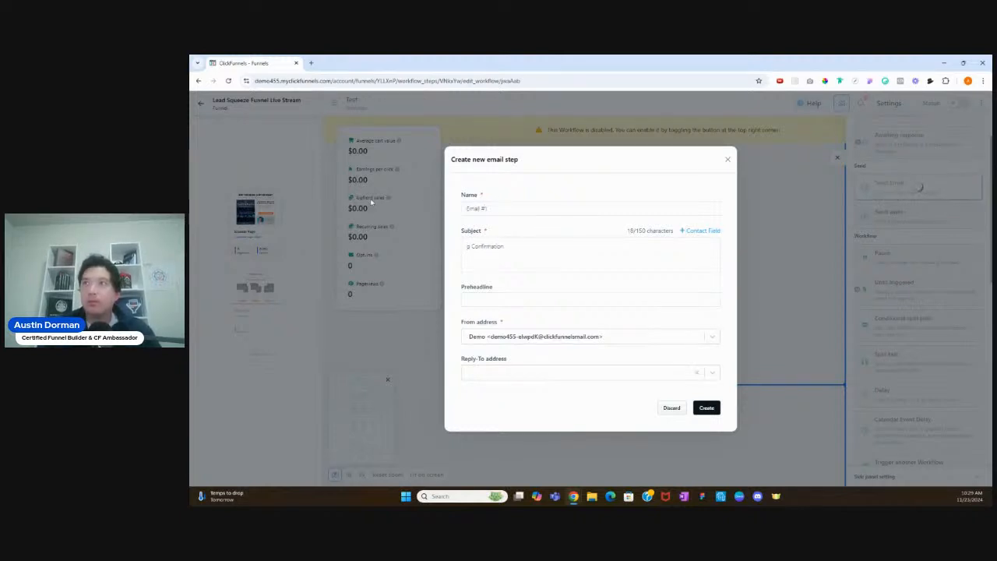
text(Email #1)
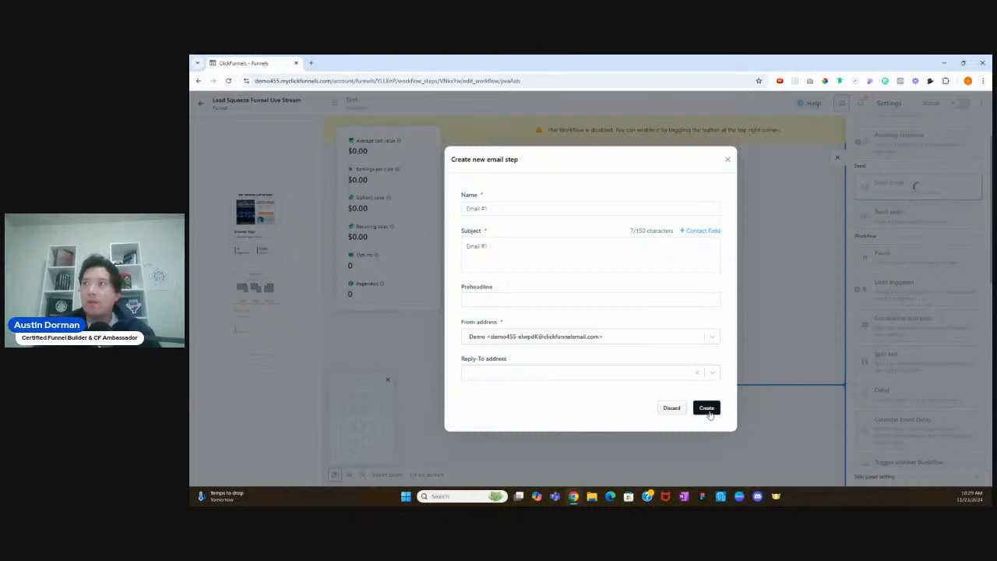
click(708, 411)
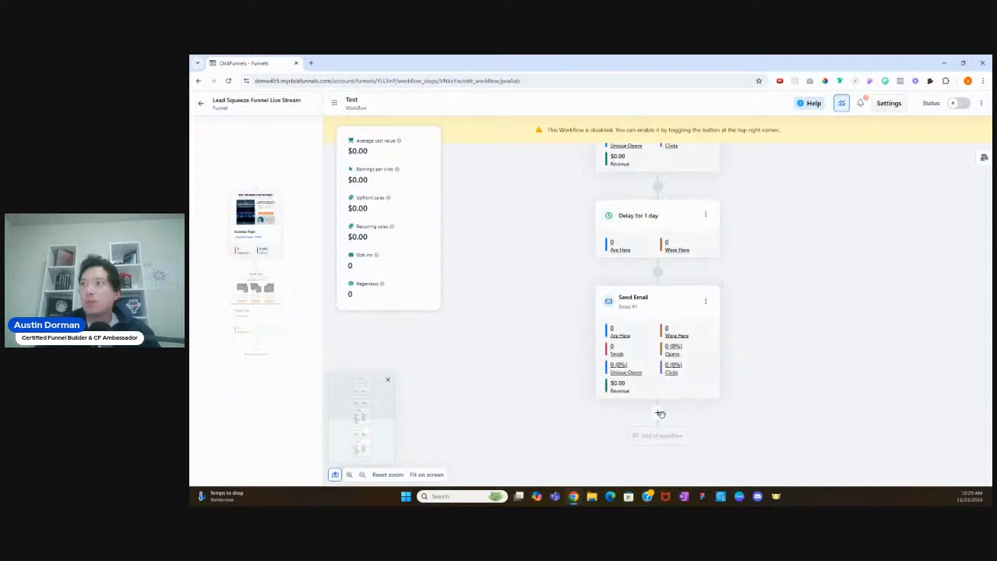
Add a relative delay of 1 day below the Email #1 step.
click(660, 414)
drag(908, 363, 584, 401)
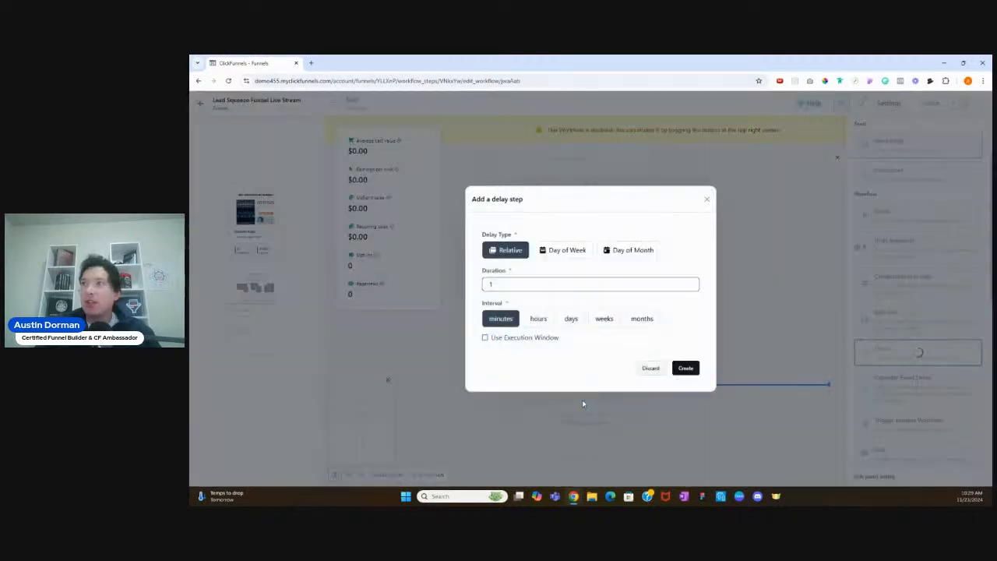
click(571, 319)
click(684, 368)
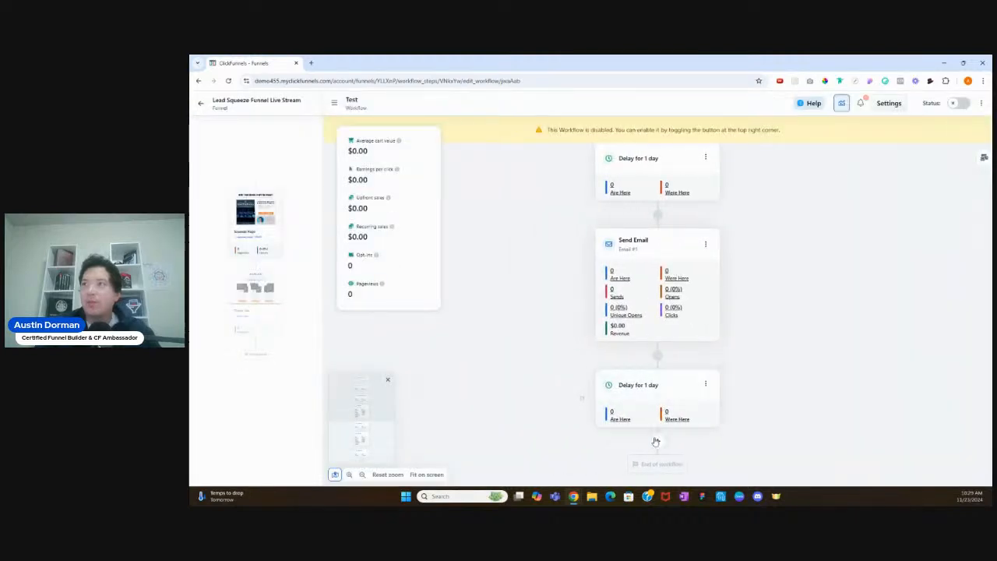
Add a Send Email step below the second delay from the Booking Confirmation template and name it "Email #2".
click(656, 442)
drag(896, 144, 590, 409)
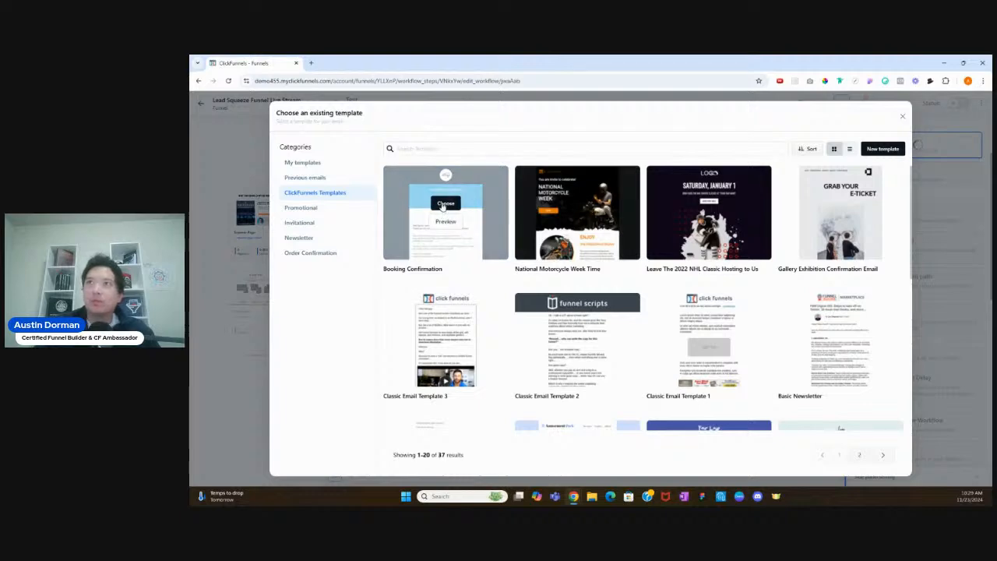
click(488, 242)
drag(526, 208, 395, 206)
text(Em)
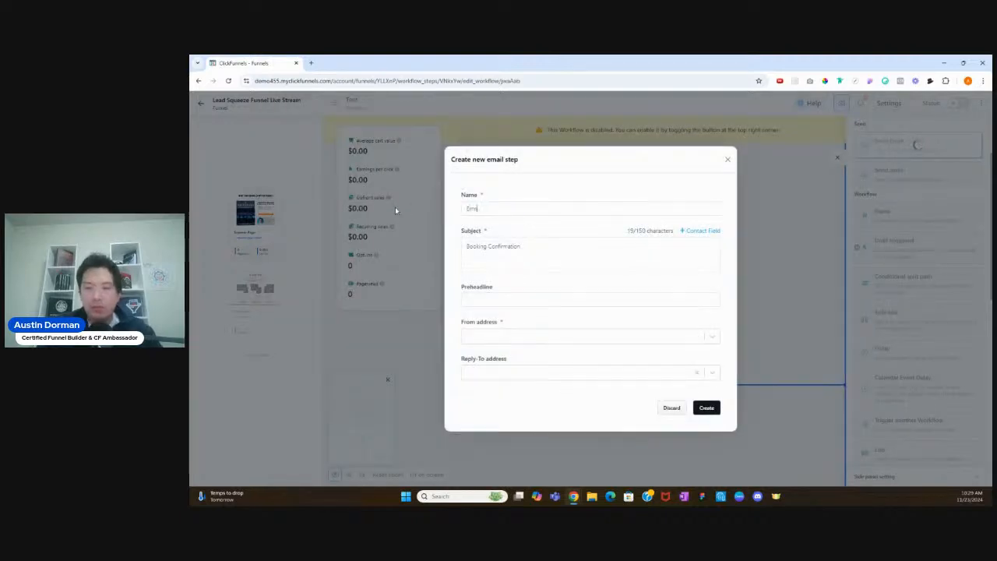
text(ail #2)
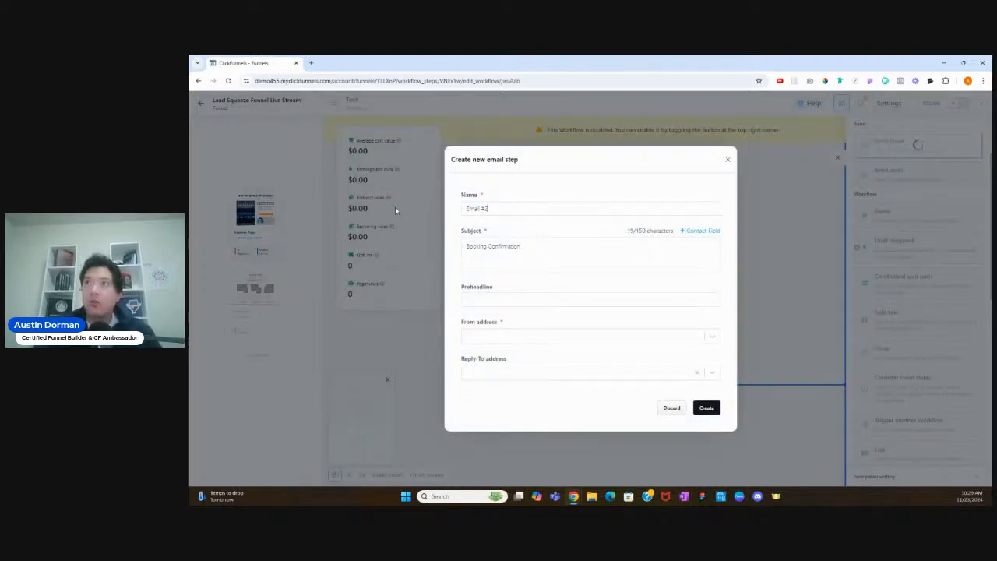
Set the subject of the new email step to "Email #2", choose the Demo sender as From address and create it.
triple_click(481, 216)
key(ctrl+c)
triple_click(518, 244)
key(ctrl+v)
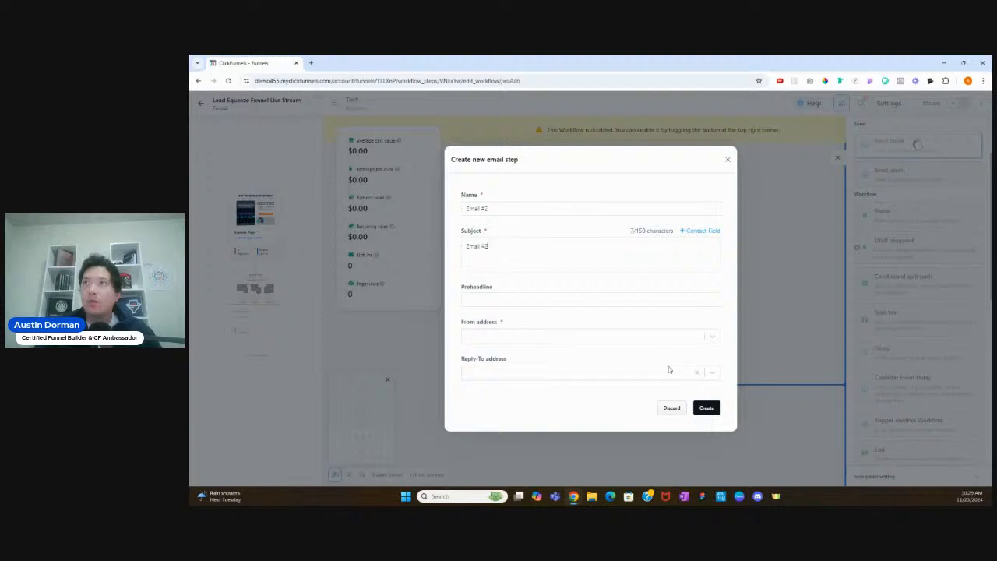
click(704, 408)
click(564, 333)
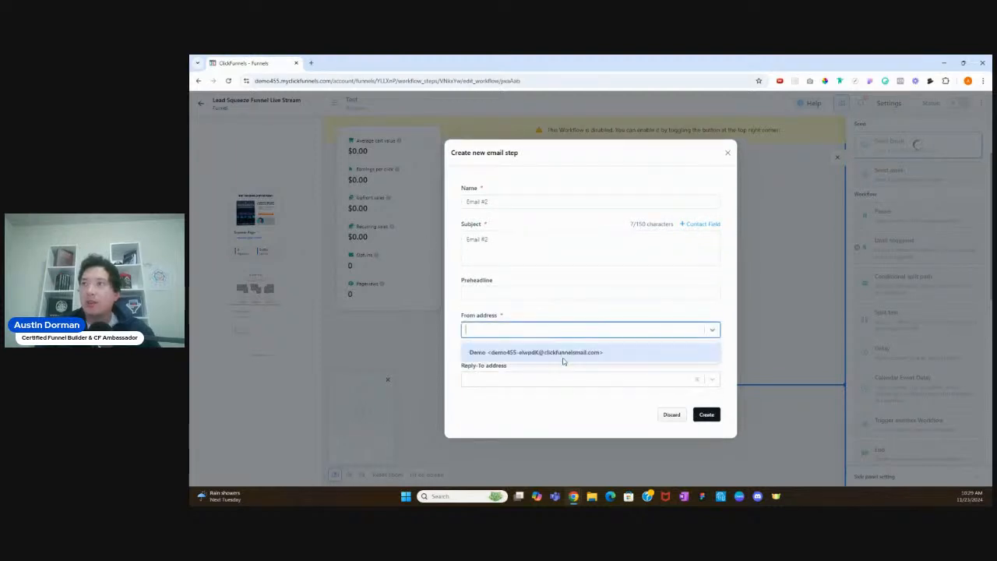
click(564, 355)
click(705, 414)
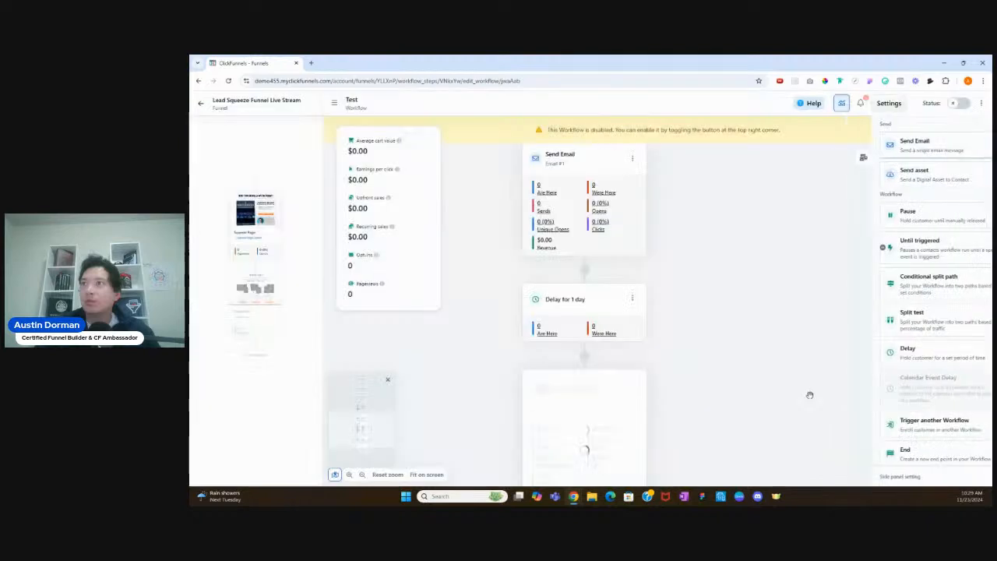
Add a relative delay of 1 day below the Email #2 step.
click(666, 396)
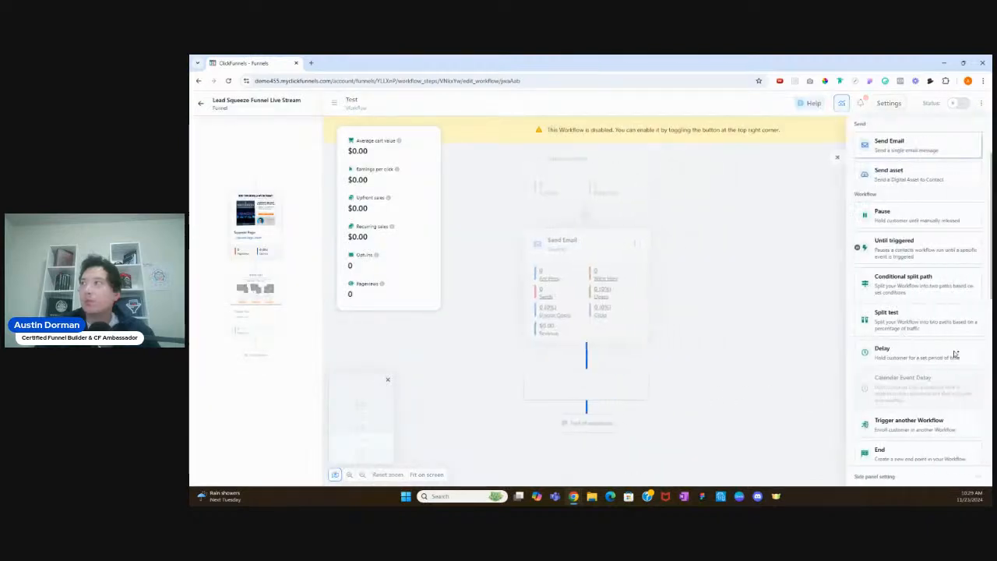
click(922, 355)
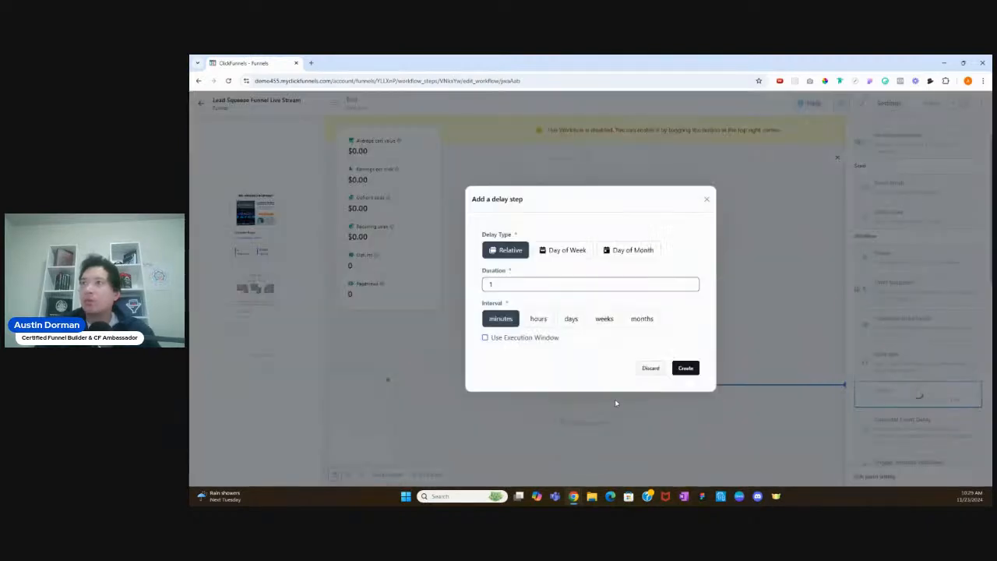
click(575, 320)
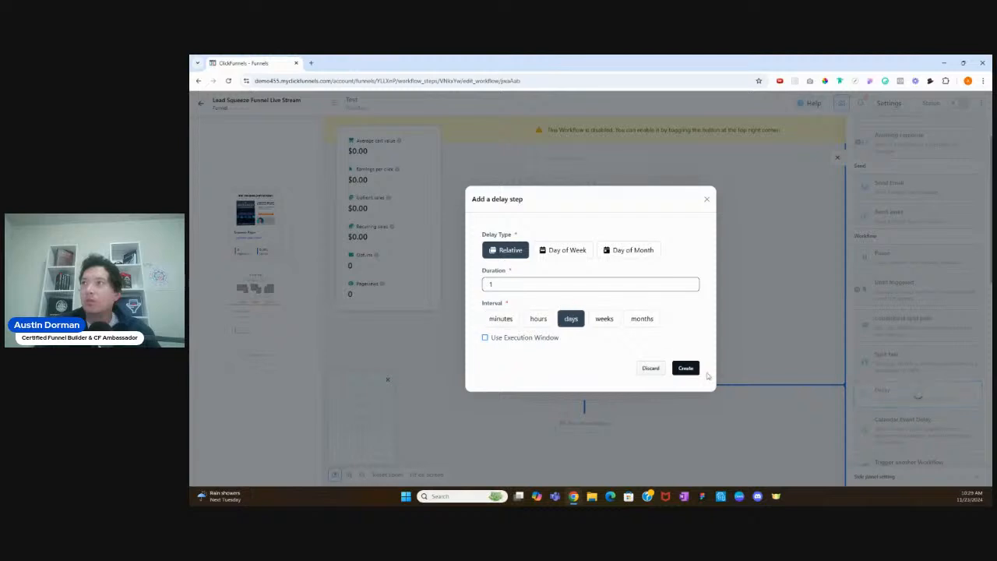
click(695, 368)
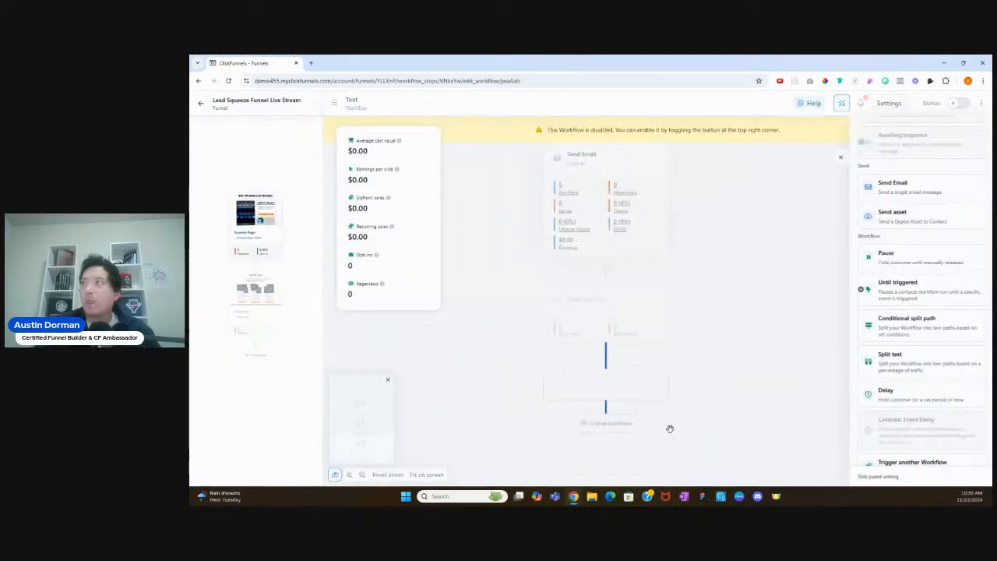
Add a Send Email step below the third delay from the Booking Confirmation template and name it "Email #3".
drag(892, 189, 584, 401)
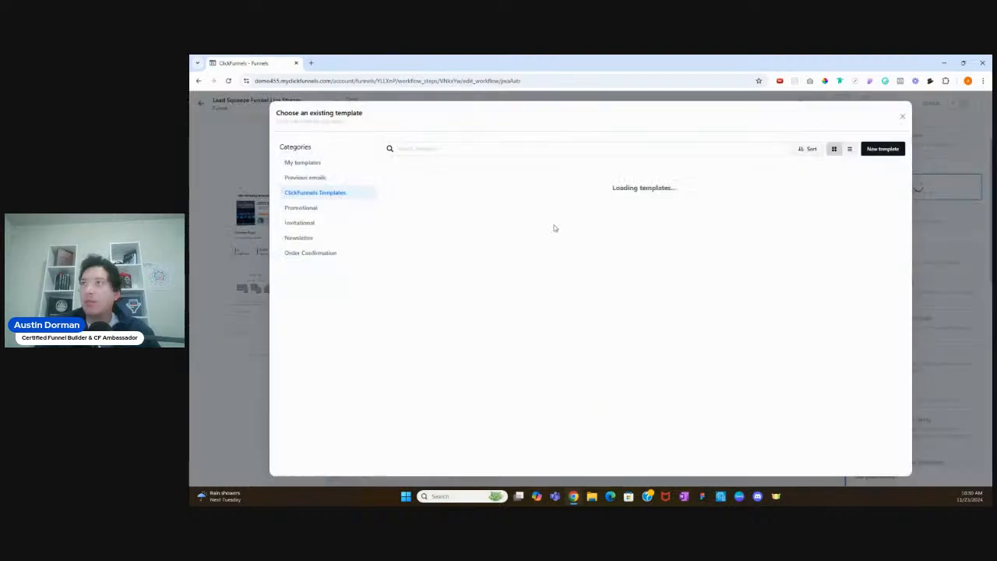
click(450, 204)
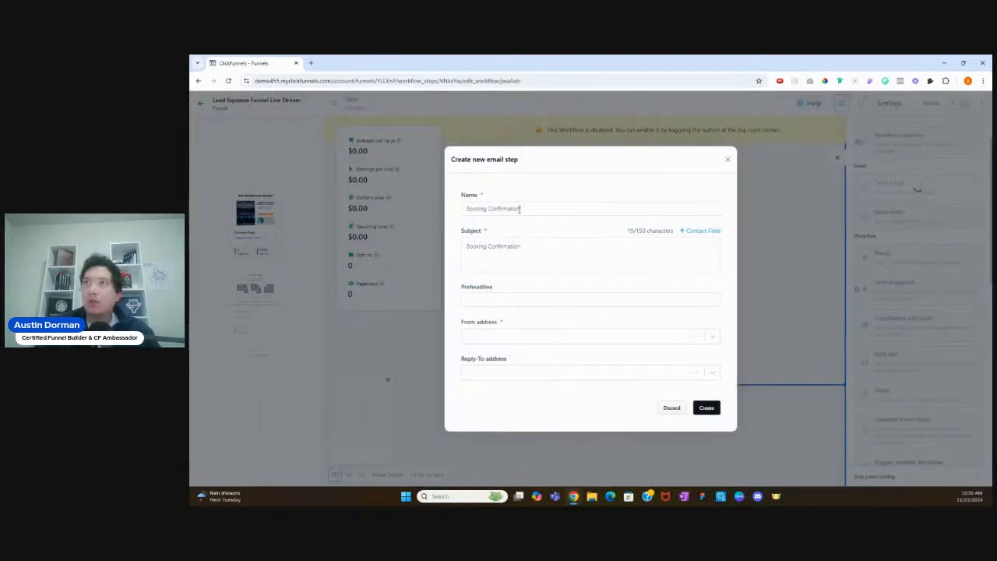
drag(519, 209, 356, 212)
text(Email #3)
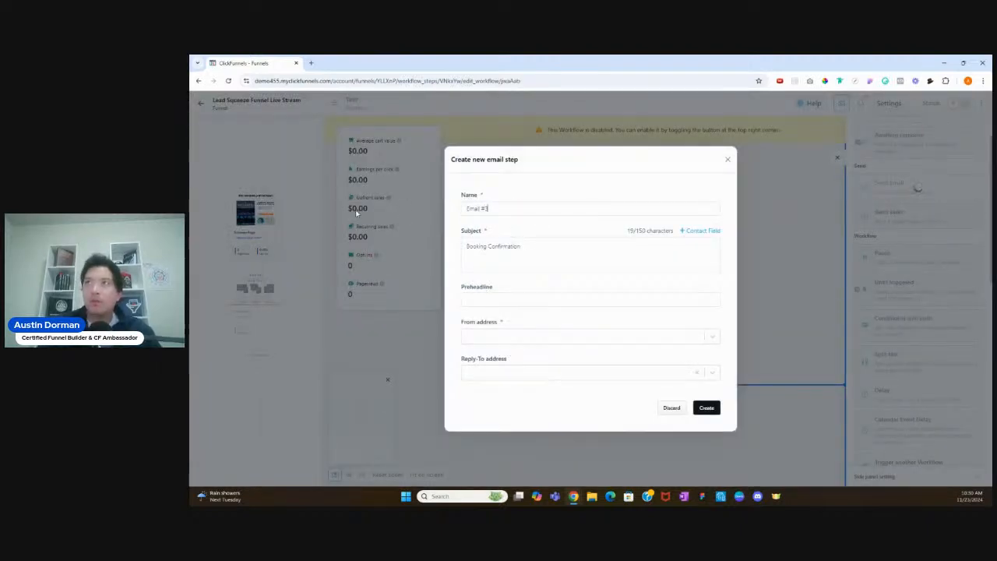
Replace the email's subject with "Email #3", choose the Demo sender as From address and create the step.
key(Tab)
key(Tab)
key(Delete)
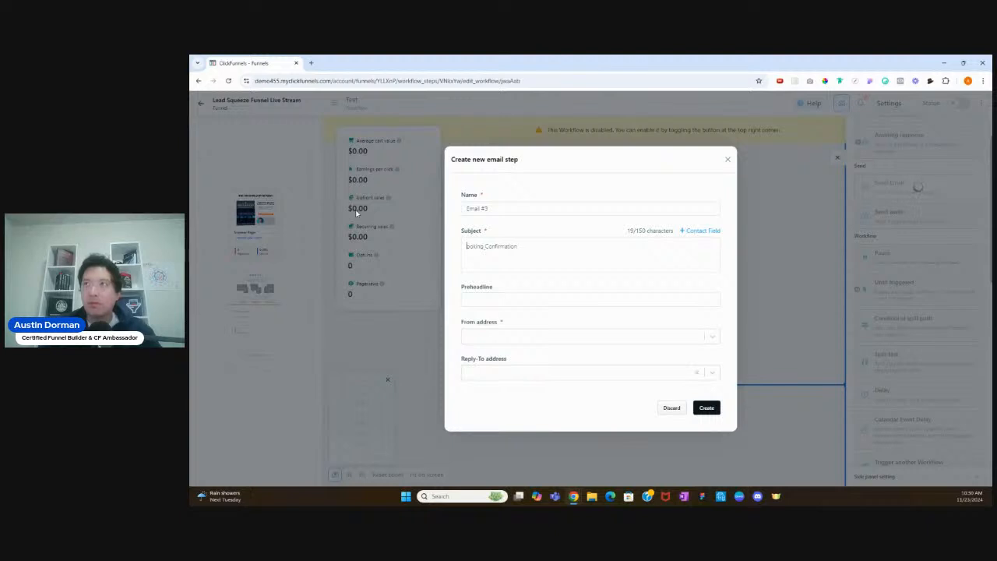
key(Delete)
key(Delete)
key(Delete)
key(Delete)
key(Delete)
key(Delete)
key(Delete)
key(Delete)
key(Delete)
key(Delete)
key(Delete)
key(Delete)
key(Delete)
key(Delete)
key(Delete)
key(Delete)
key(Delete)
key(Delete)
key(Delete)
text(Emai)
key(BackSpace)
key(BackSpace)
key(BackSpace)
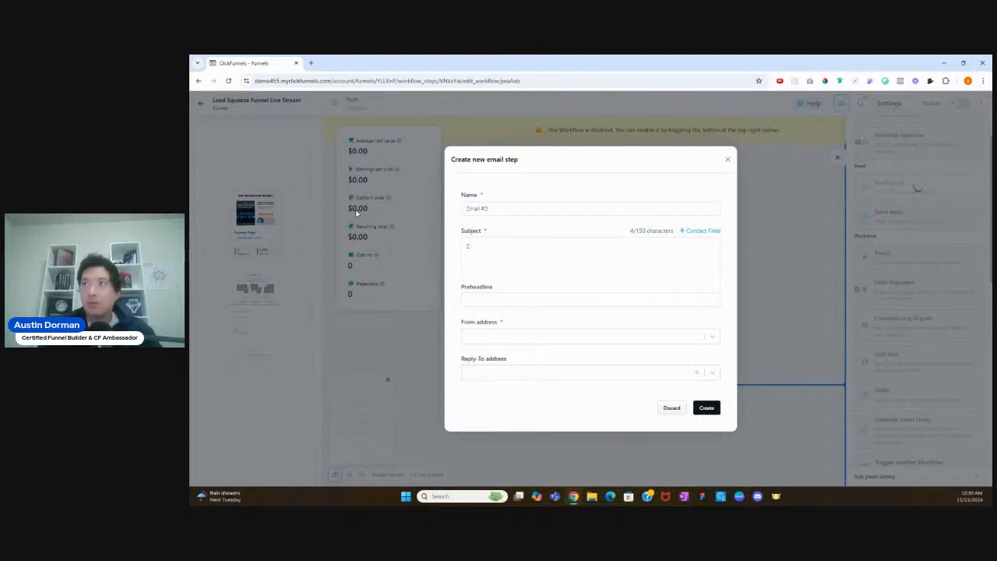
text(mail #3)
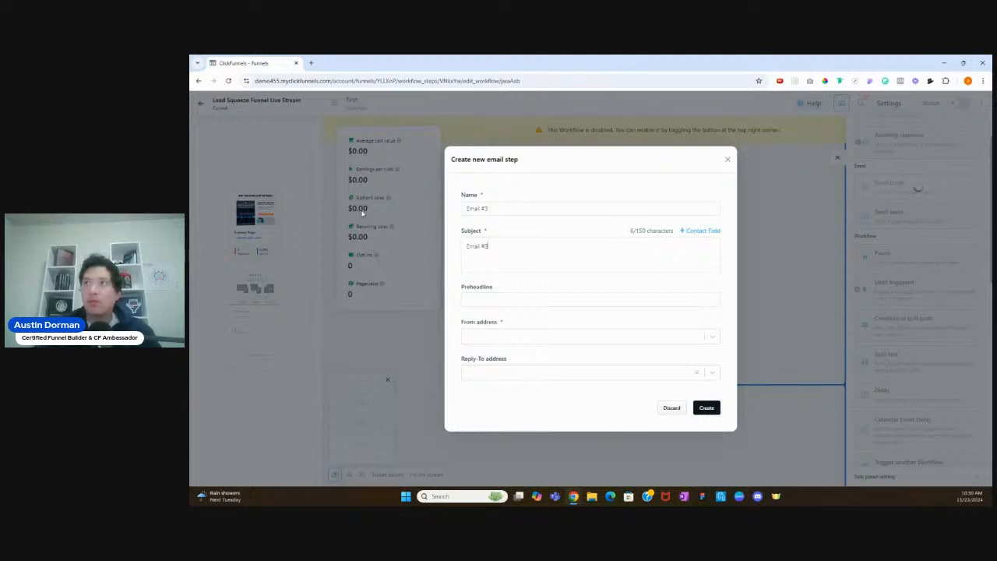
click(532, 337)
click(536, 355)
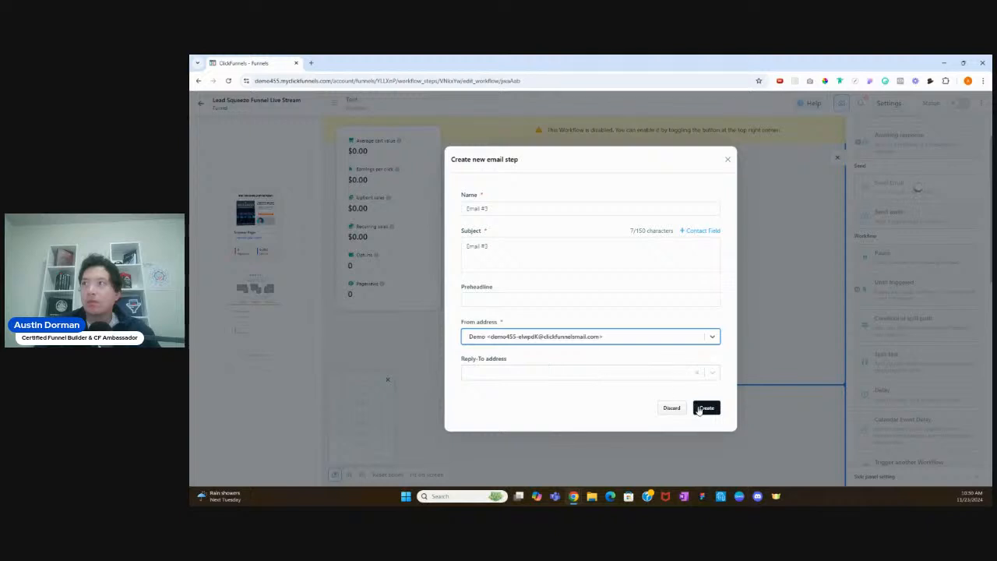
click(704, 408)
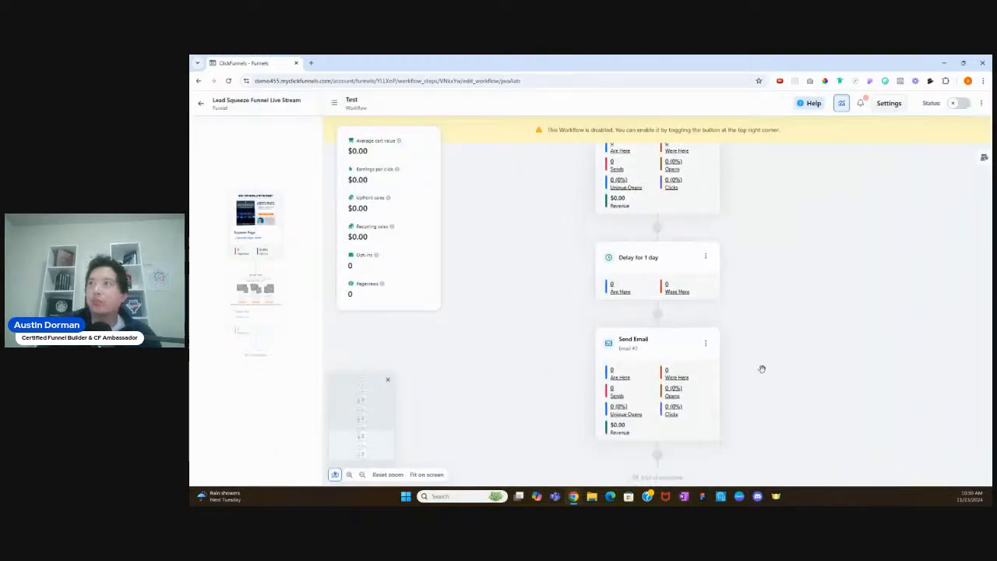
Add a Pause step below the Email #3 step.
click(661, 414)
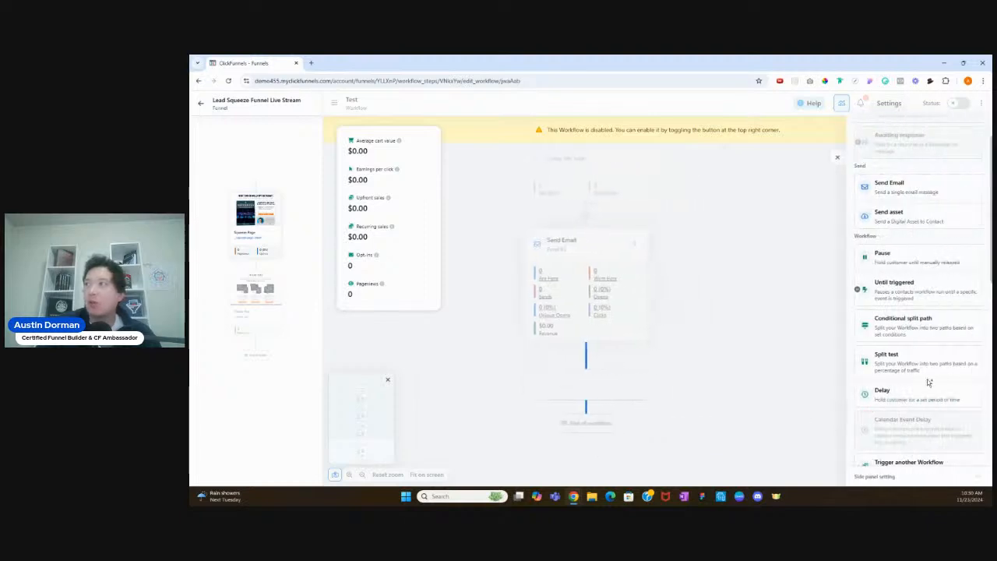
scroll(920, 363, down, 2)
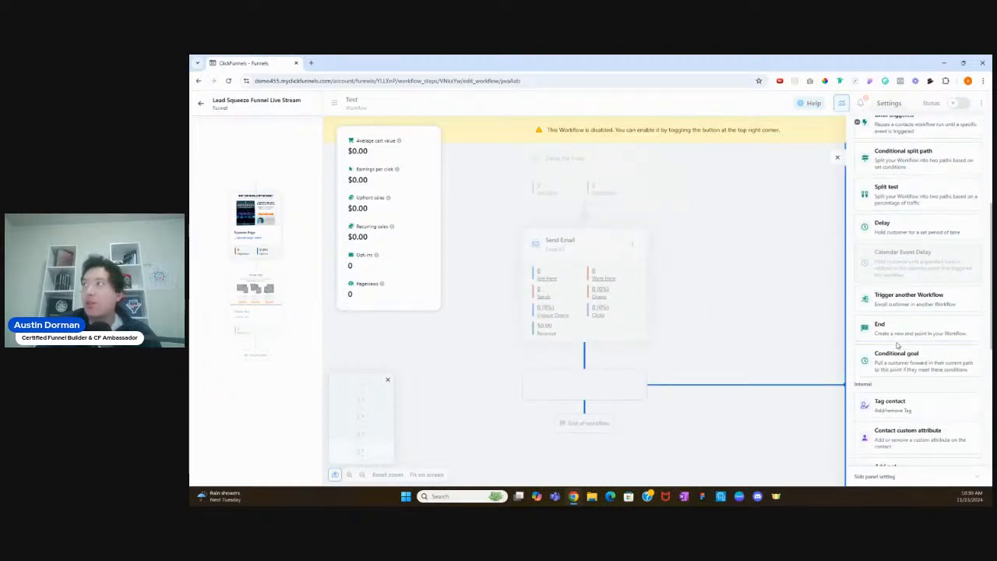
scroll(893, 349, down, 2)
scroll(893, 349, up, 3)
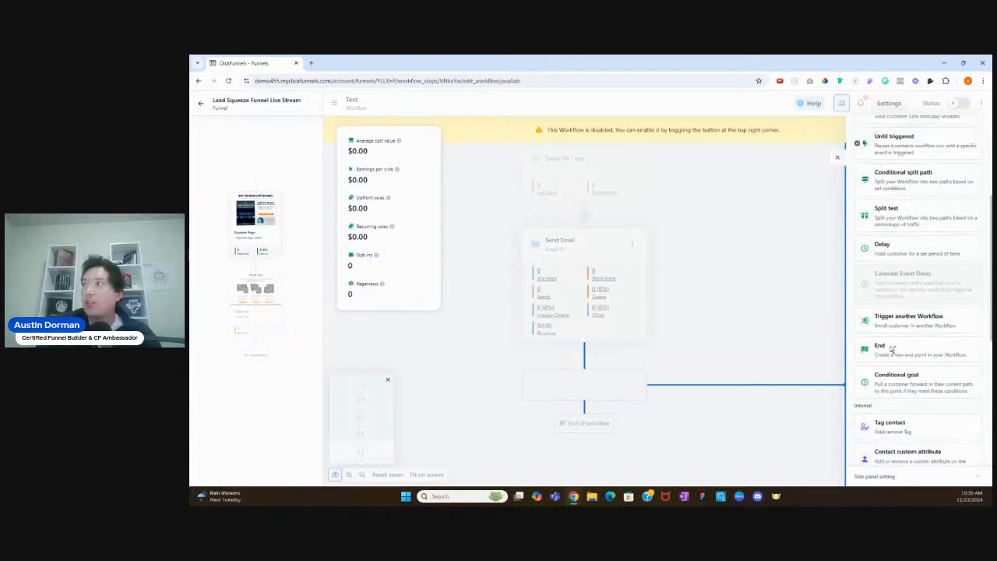
click(927, 169)
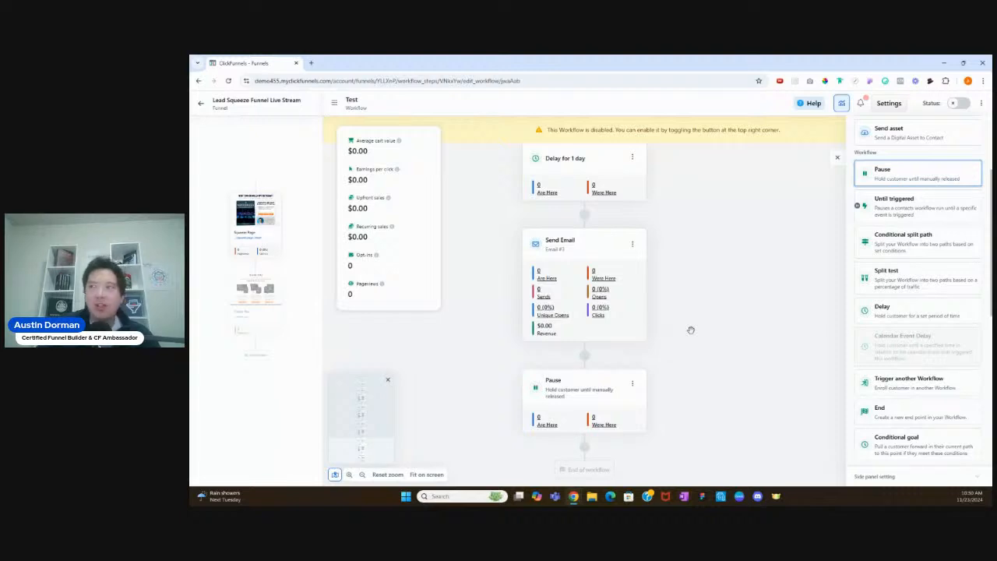
Review the whole workflow sequence from the trigger through the tag, notification, emails and delays down to the Pause step.
scroll(666, 314, up, 3)
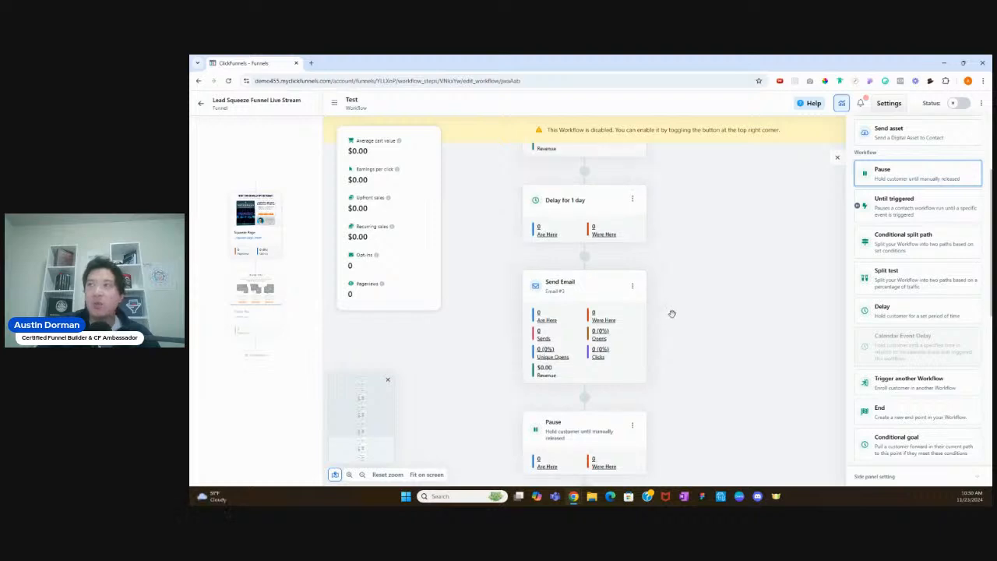
scroll(668, 317, up, 5)
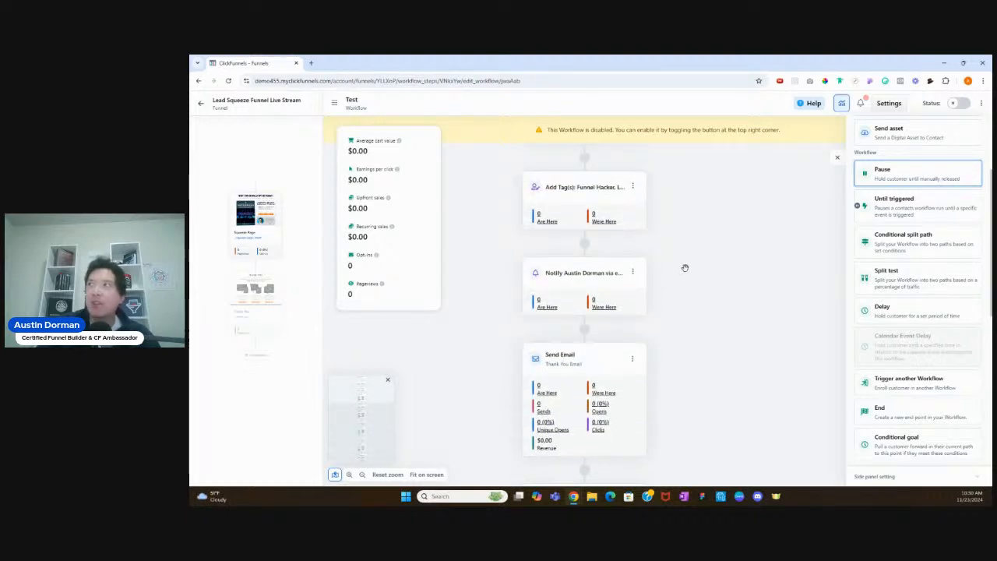
scroll(683, 270, up, 2)
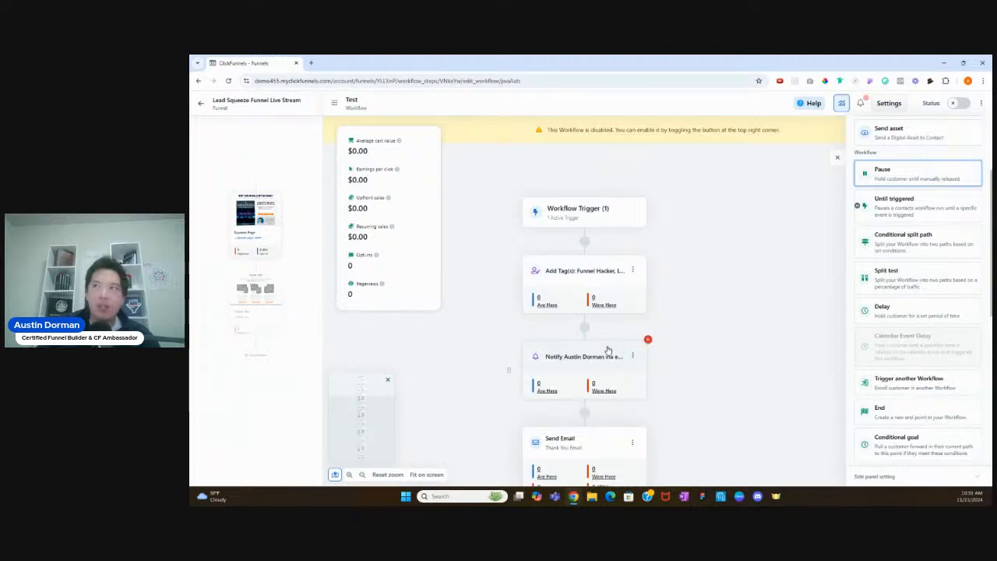
scroll(608, 350, down, 2)
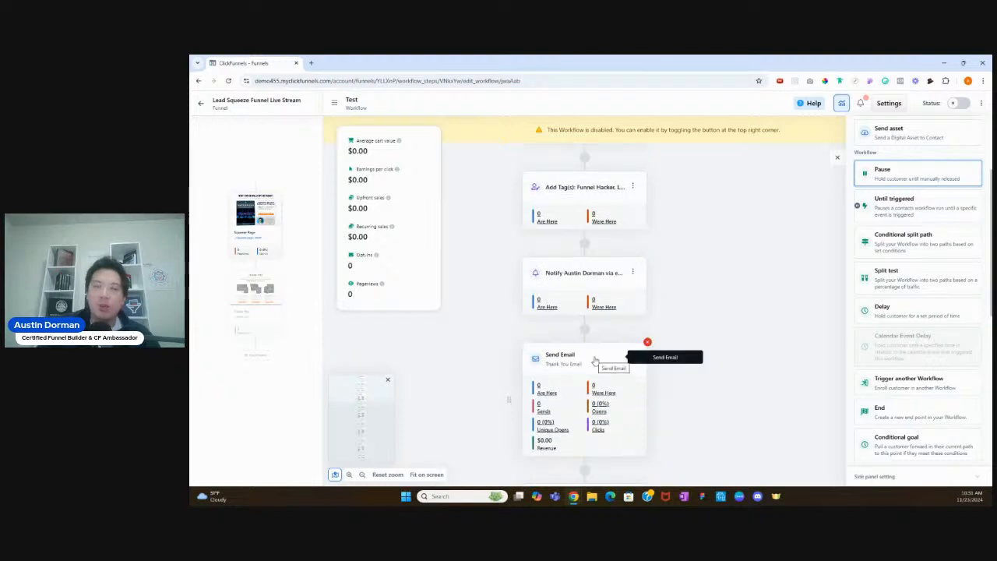
scroll(594, 360, down, 2)
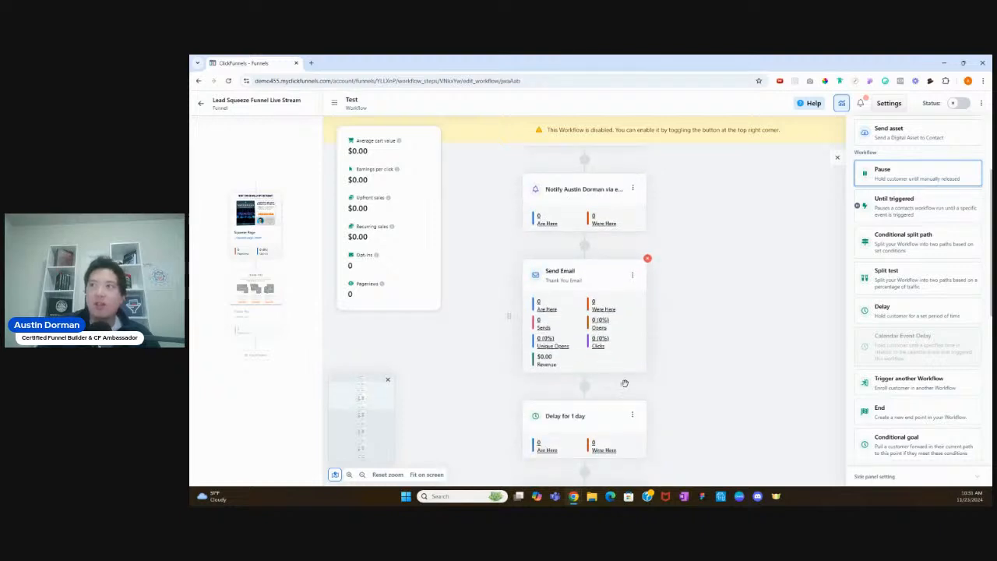
scroll(609, 334, down, 2)
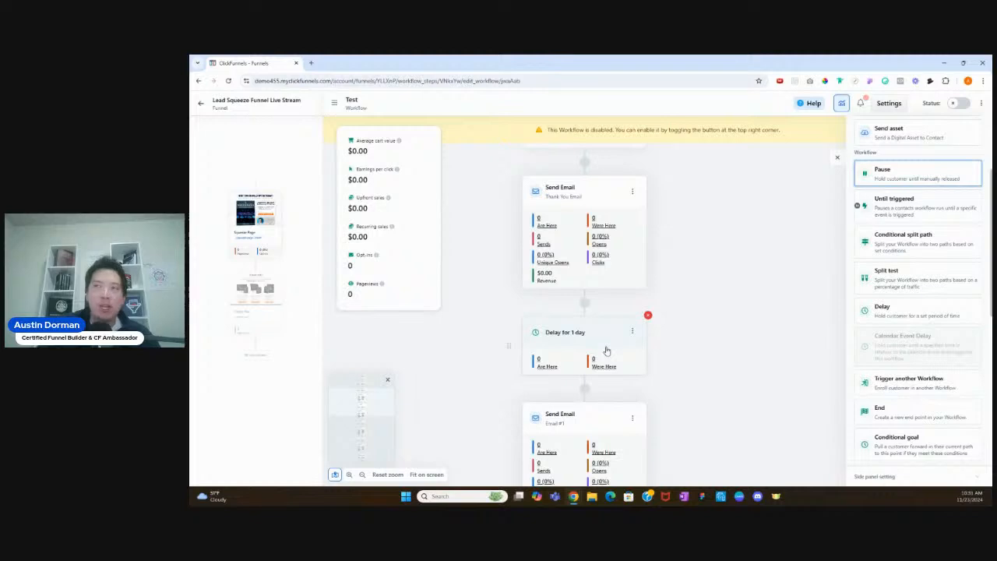
scroll(606, 350, down, 3)
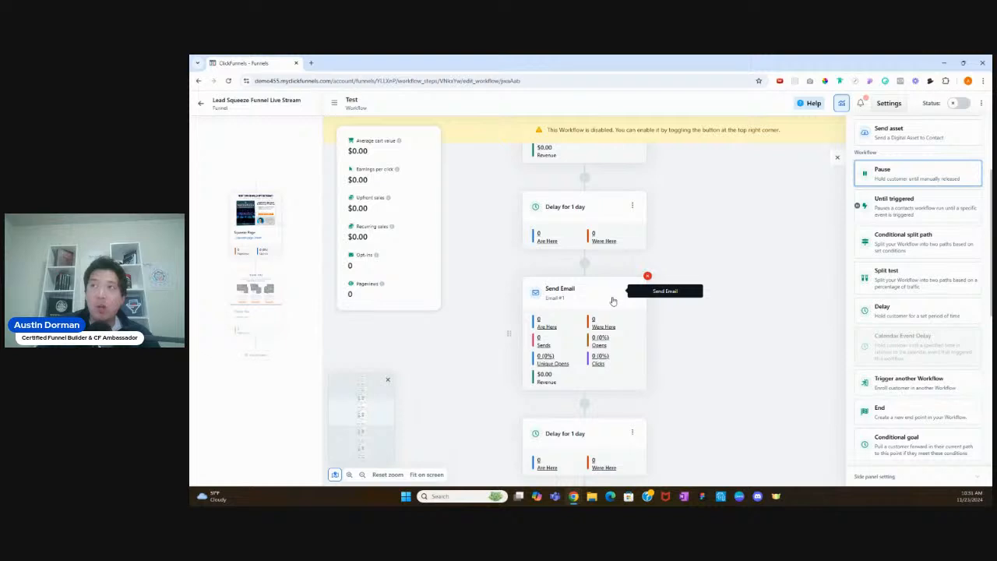
scroll(612, 301, down, 4)
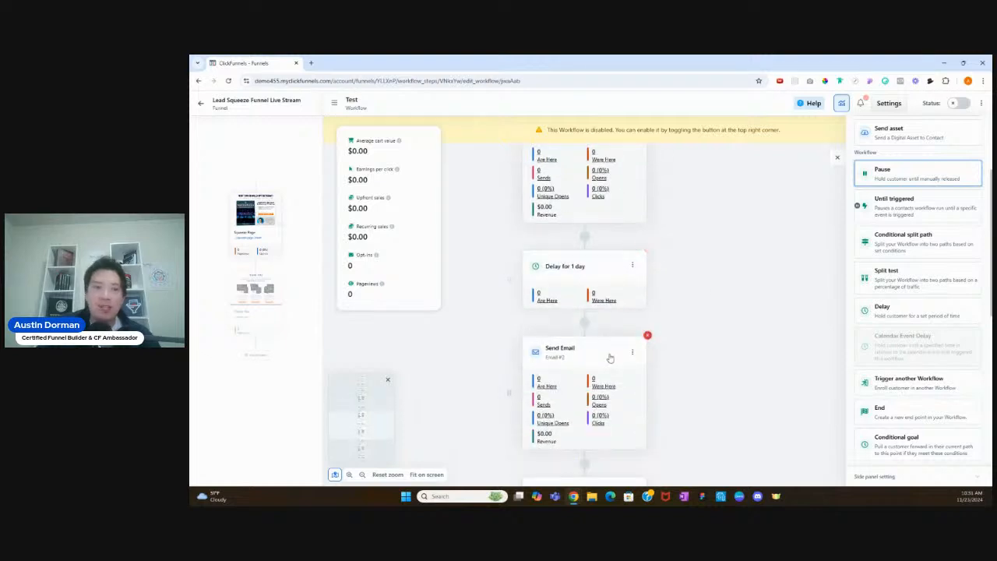
scroll(610, 357, up, 2)
scroll(609, 357, down, 4)
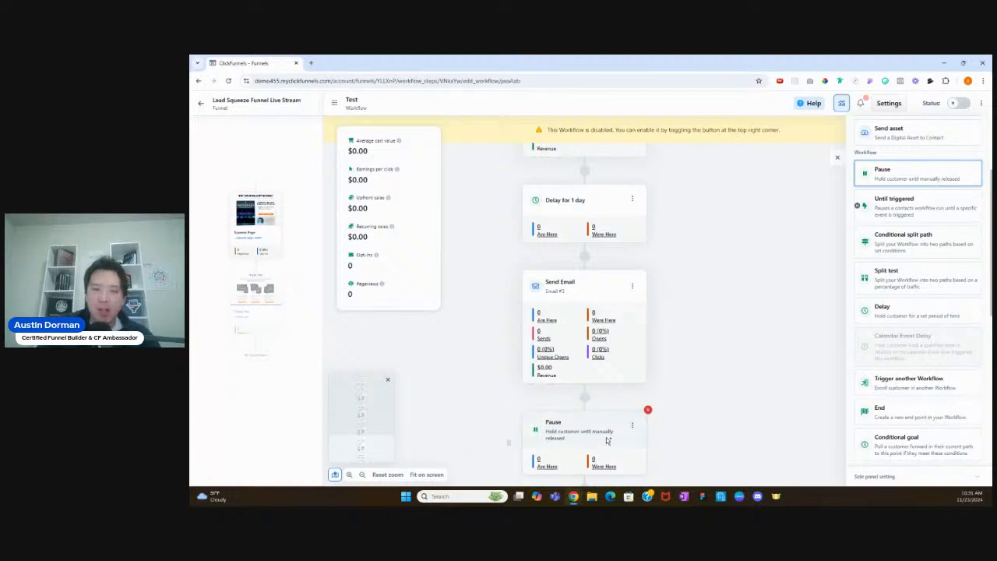
scroll(606, 440, down, 3)
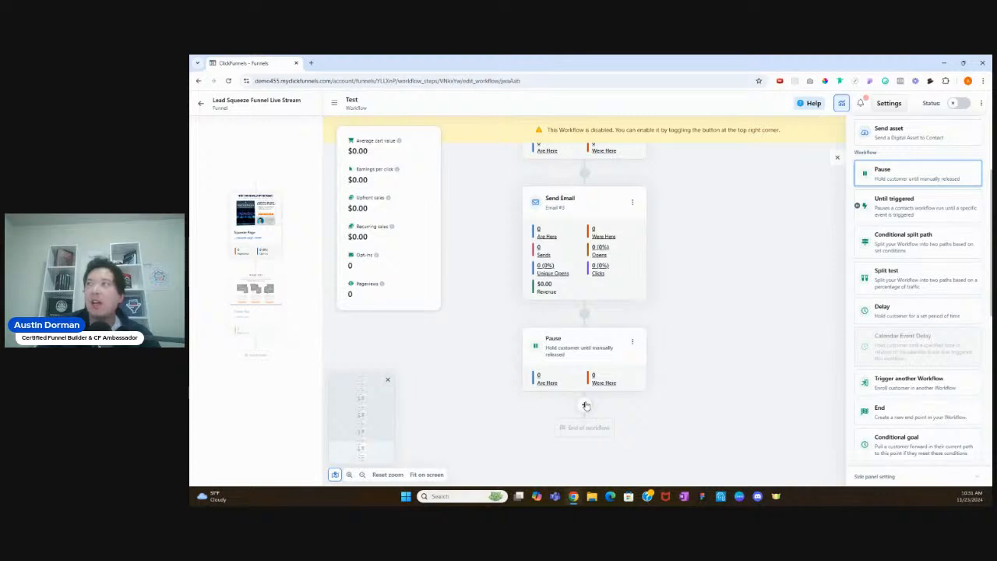
Add a Send Email step below the Pause step, using the Booking Confirmation template and the Demo sender as From address.
scroll(850, 312, up, 1)
scroll(732, 369, up, 1)
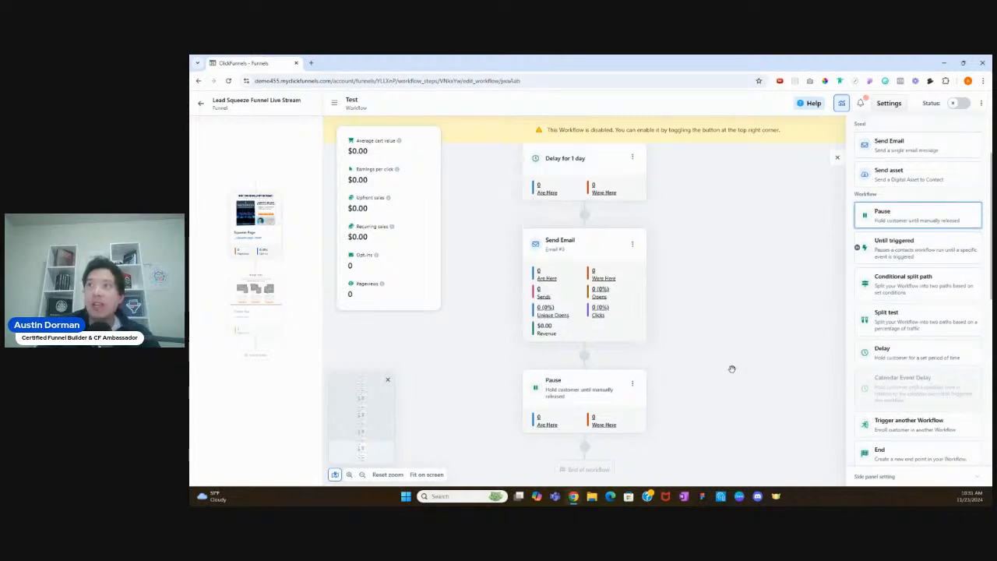
scroll(728, 368, down, 1)
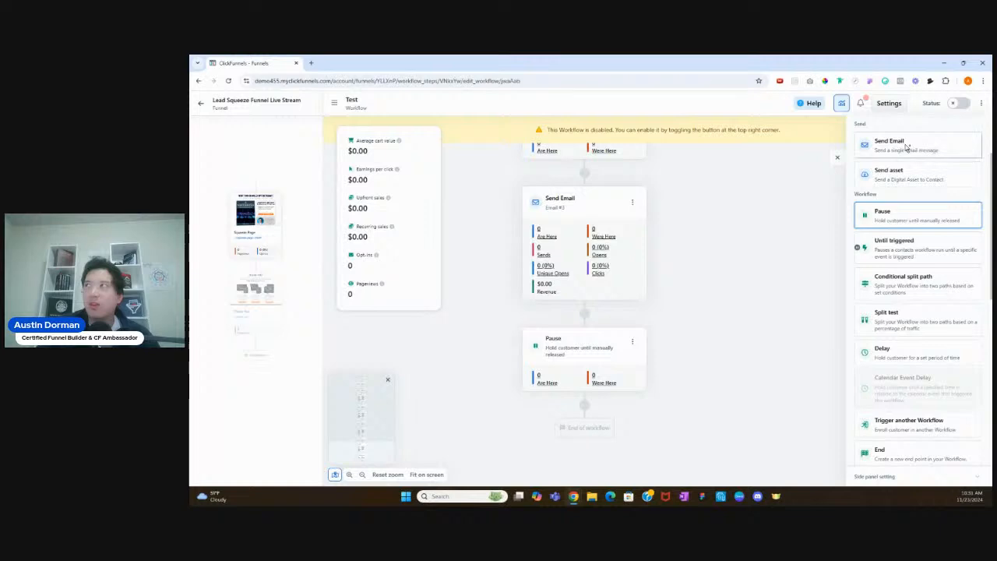
drag(903, 148, 583, 409)
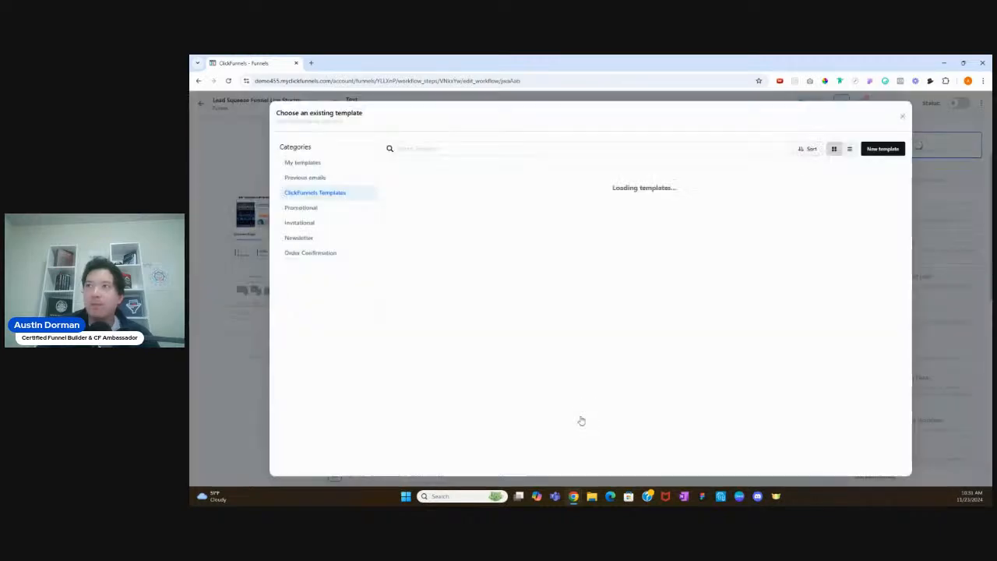
click(479, 234)
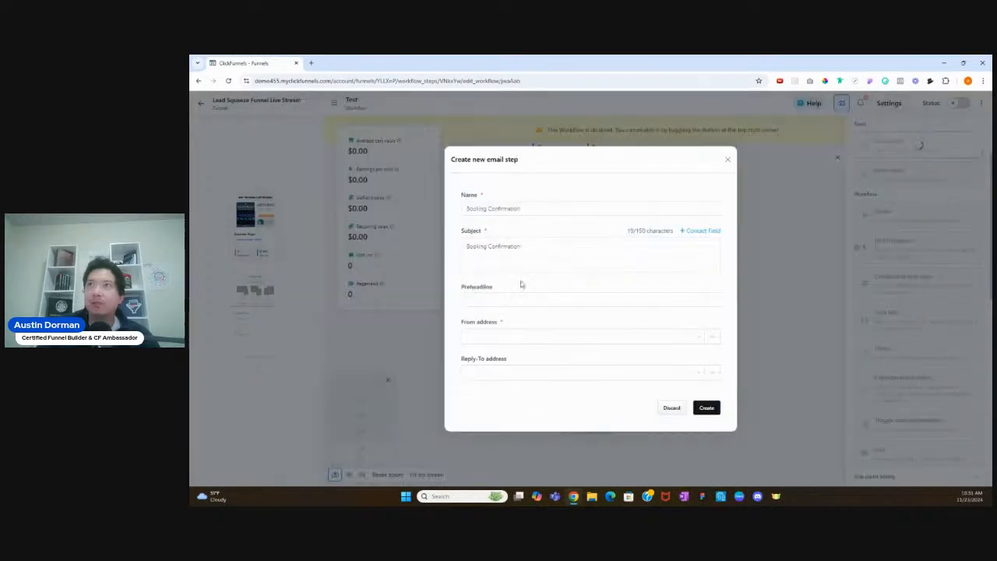
click(549, 339)
click(549, 360)
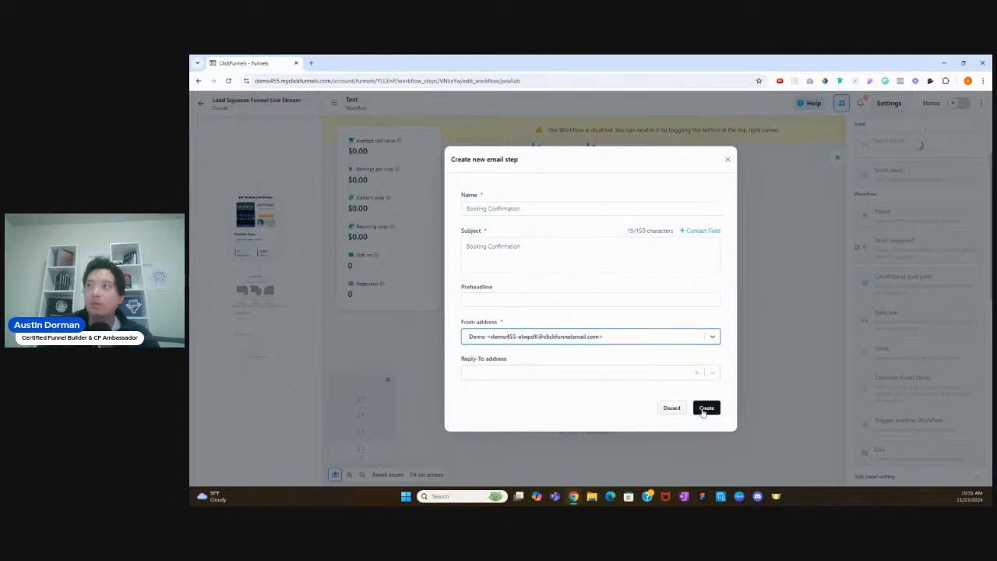
click(705, 407)
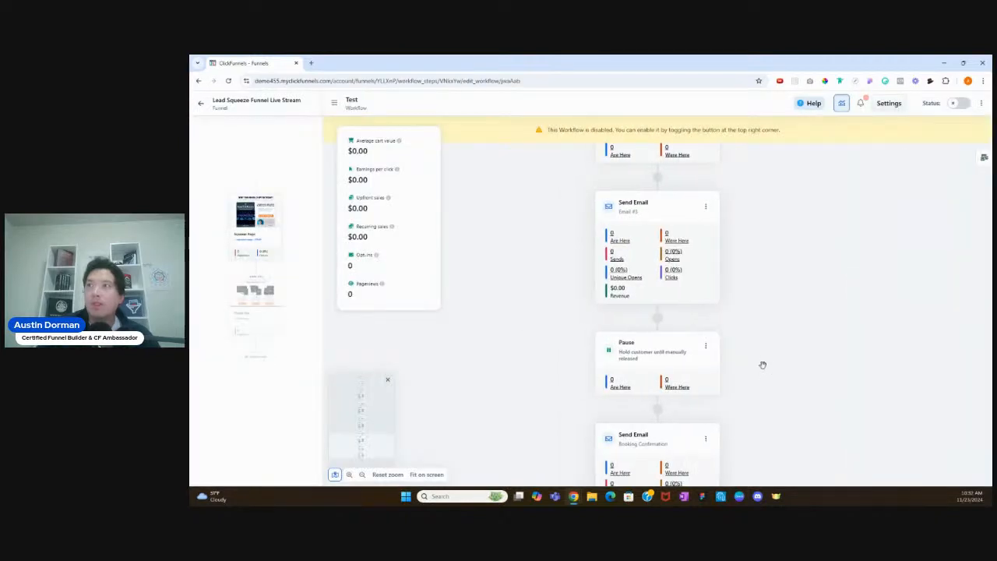
Open the settings of the Pause step below Email #3 to view its release option, and dismiss them without releasing contacts.
click(706, 303)
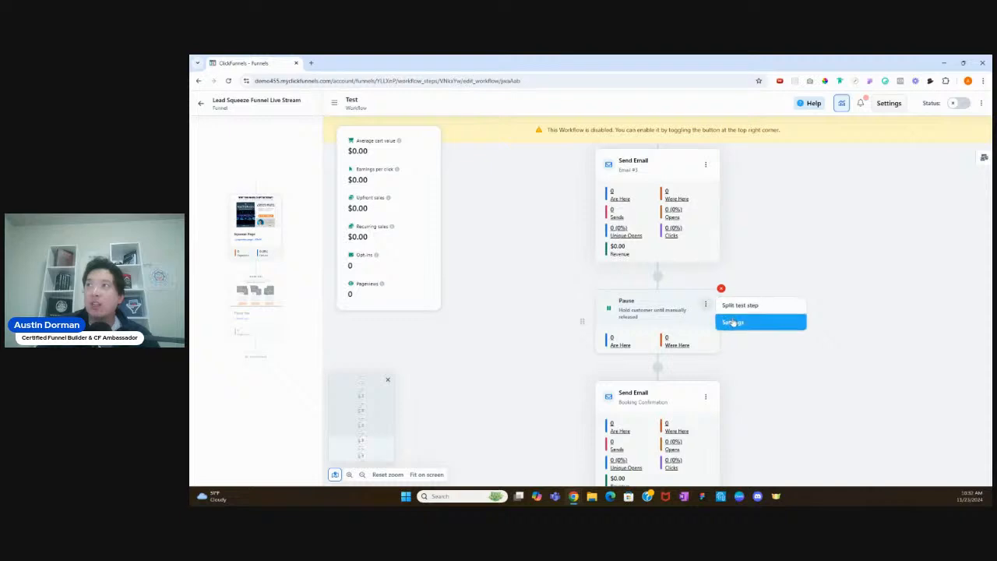
click(732, 322)
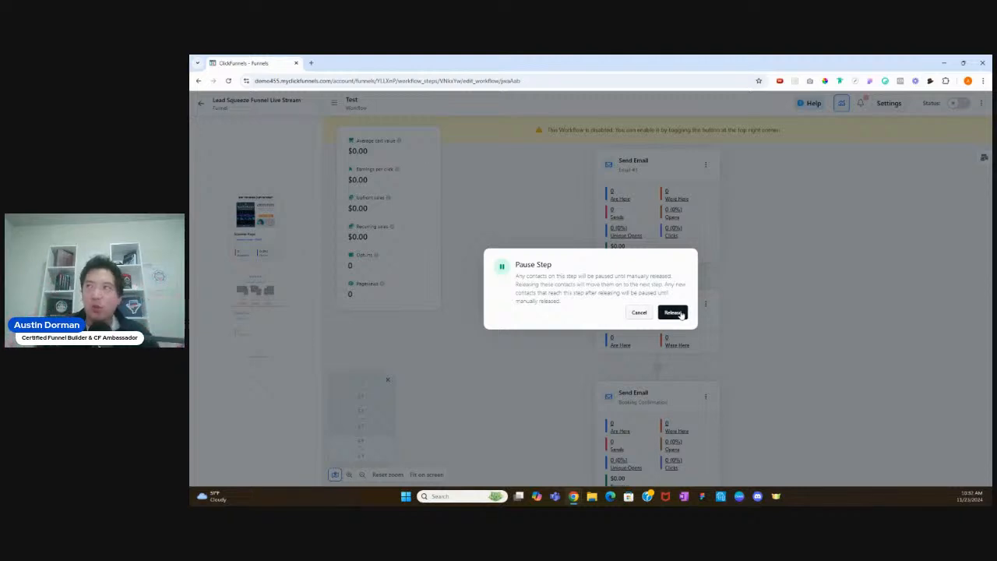
click(639, 313)
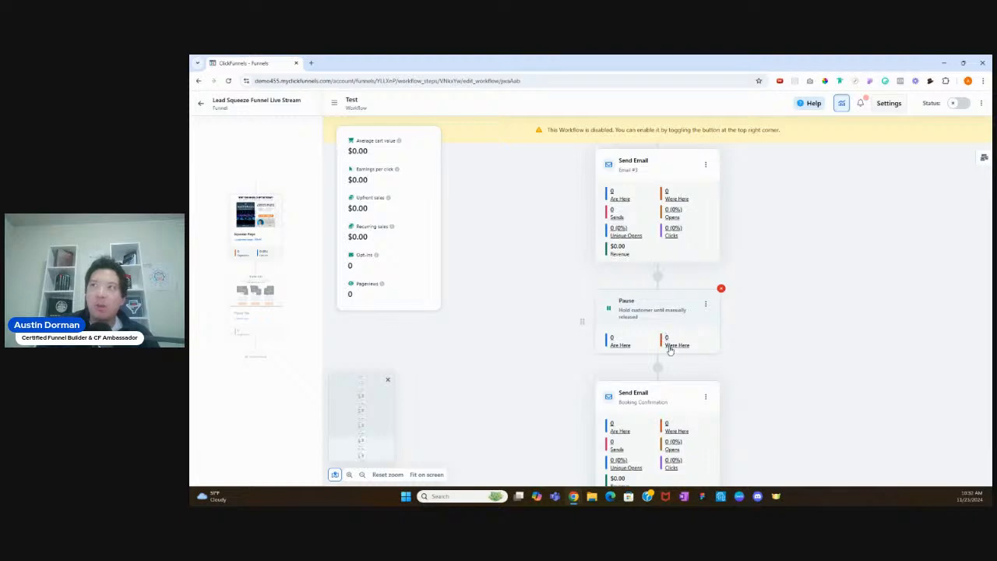
Add a Pause step below the Booking Confirmation email step.
scroll(675, 350, down, 2)
click(658, 397)
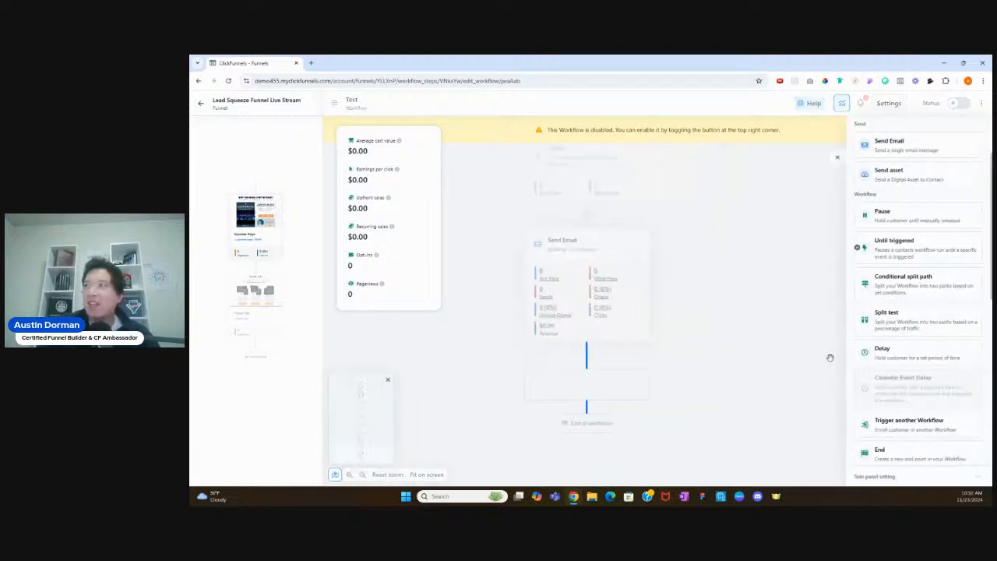
drag(900, 216, 810, 248)
drag(585, 399, 585, 390)
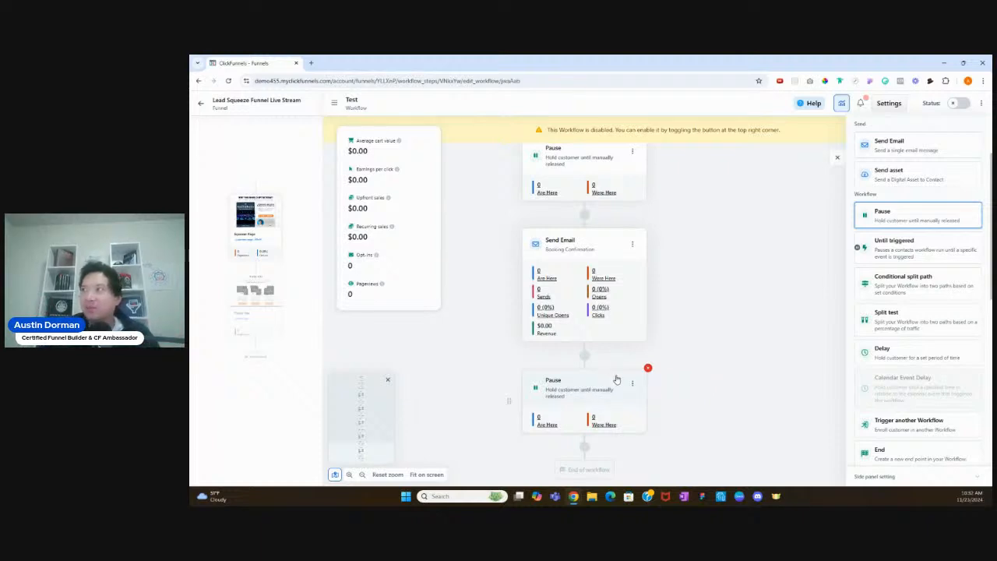
scroll(619, 382, down, 1)
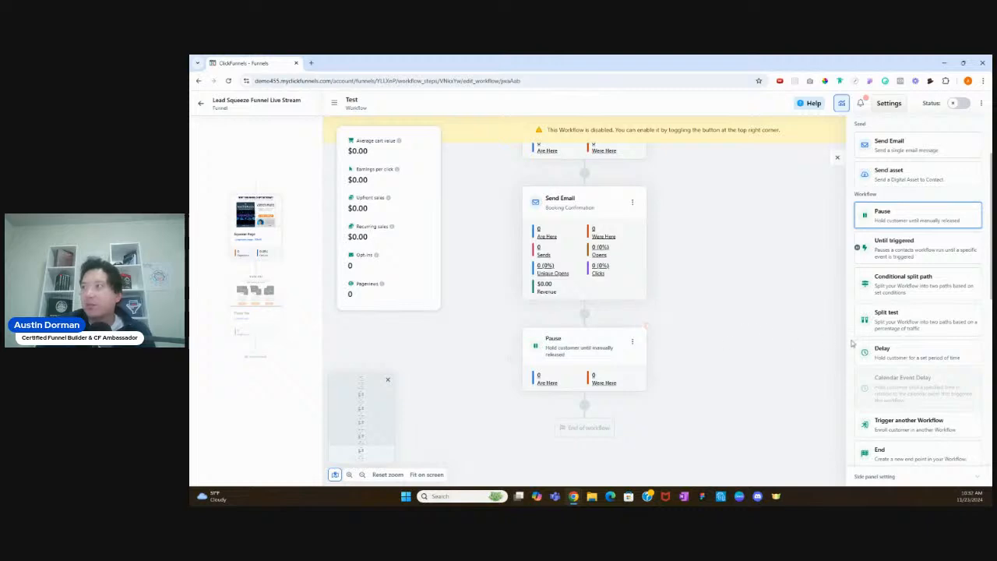
scroll(900, 312, down, 1)
scroll(902, 311, down, 1)
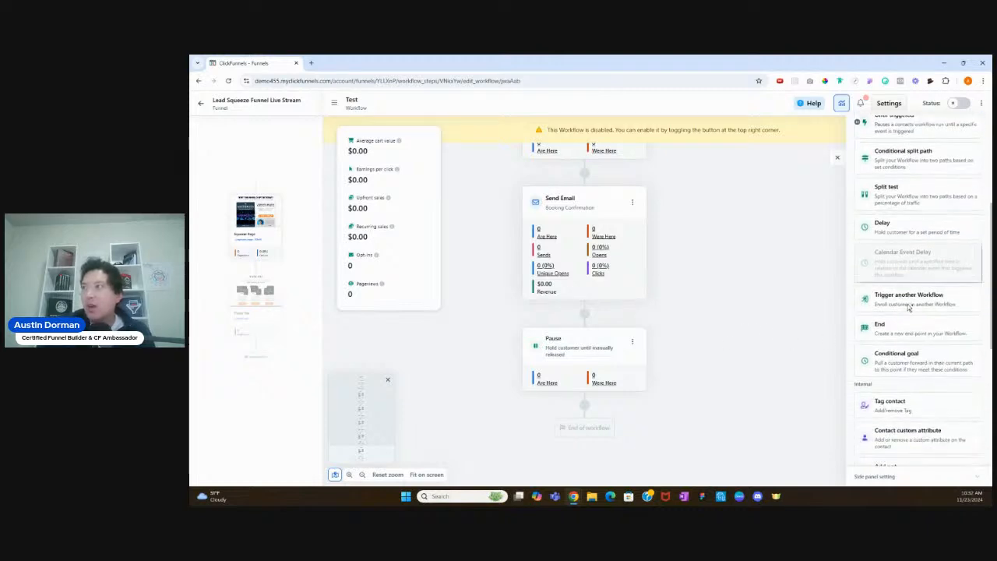
scroll(903, 319, down, 4)
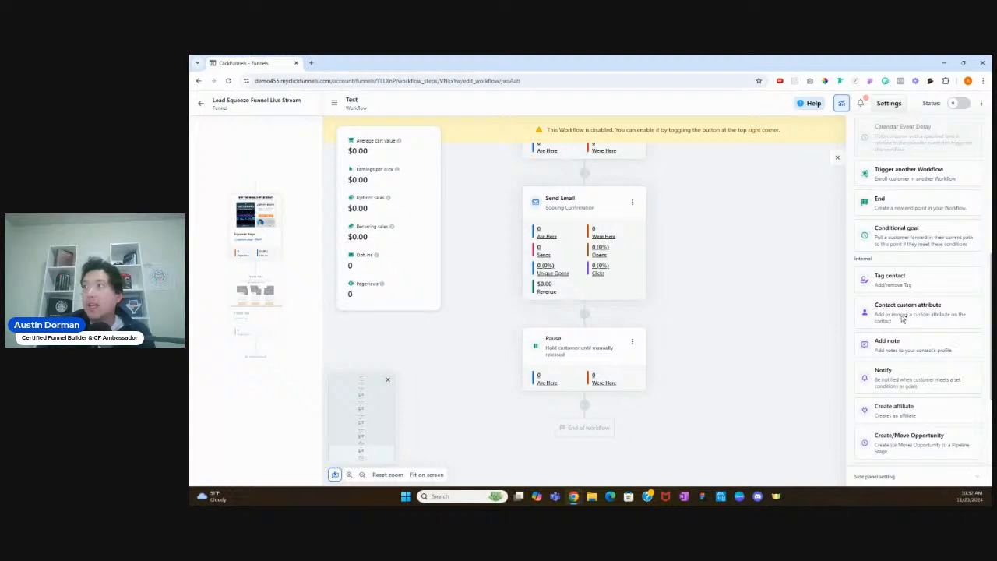
drag(902, 318, 584, 405)
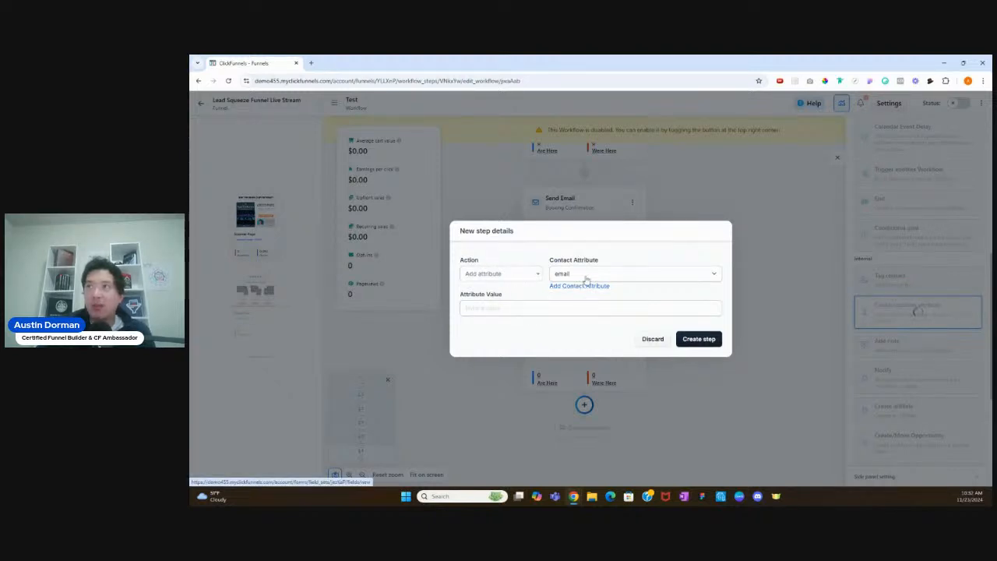
click(512, 312)
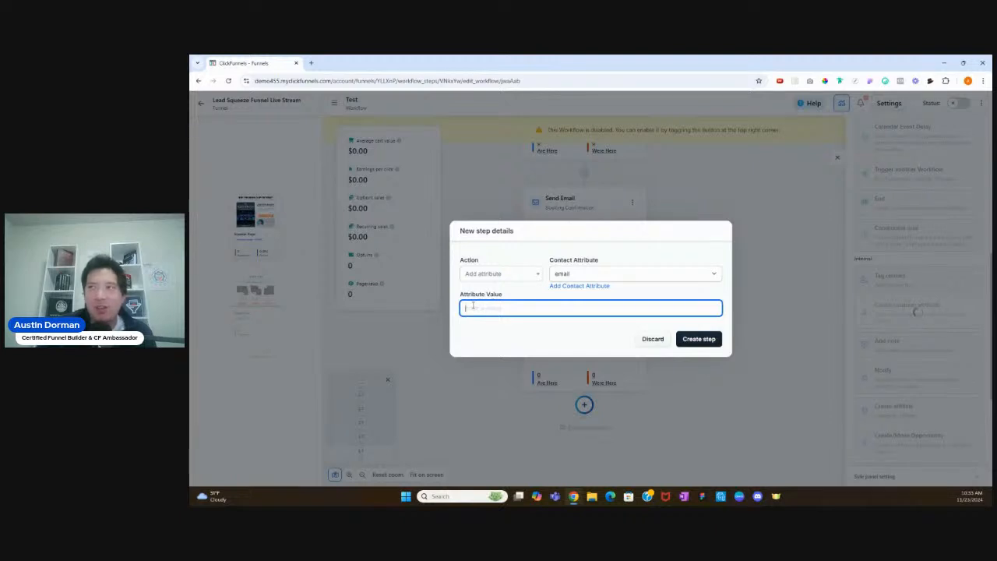
click(652, 340)
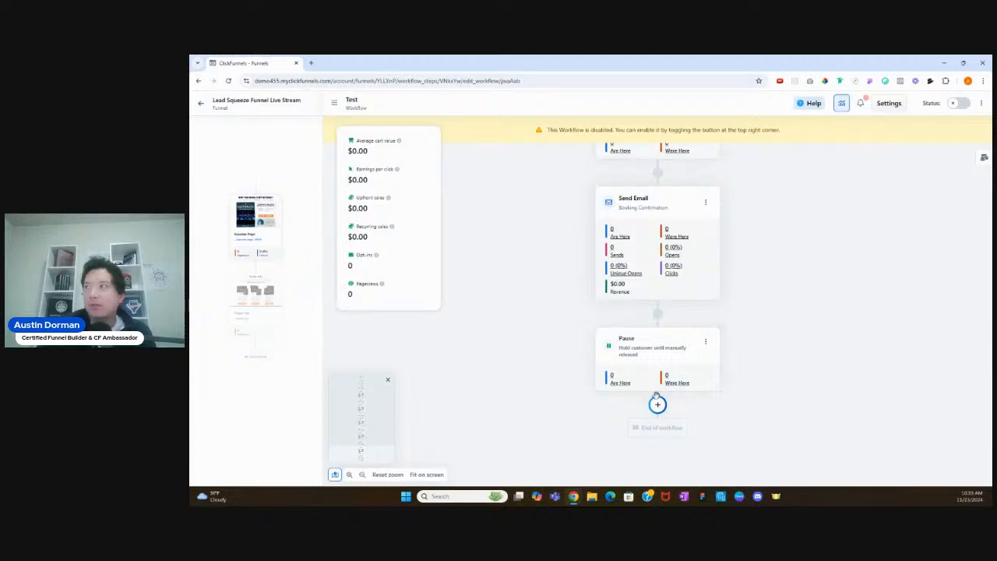
Add a Conditional split path below the last Pause step.
scroll(901, 311, up, 4)
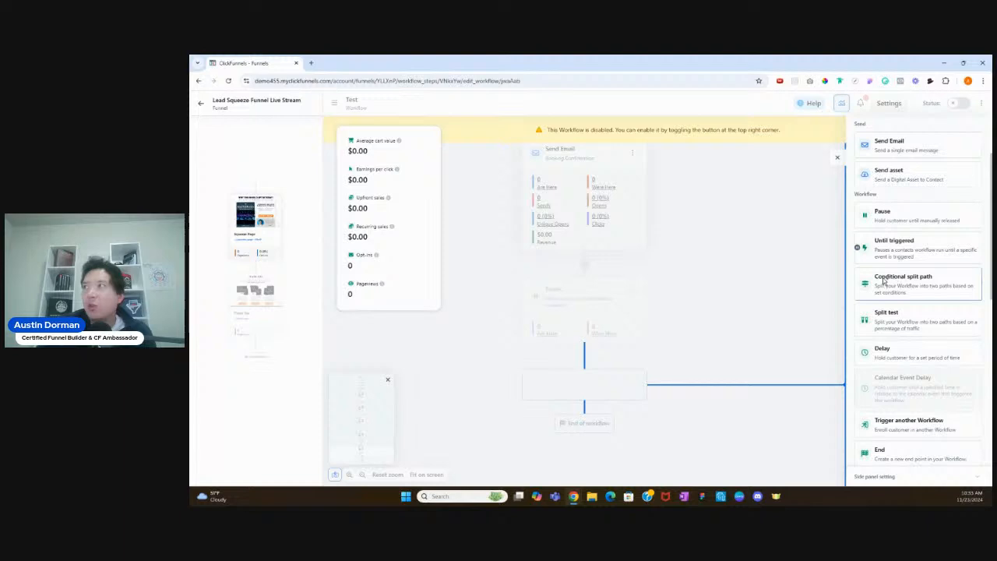
drag(915, 284, 578, 401)
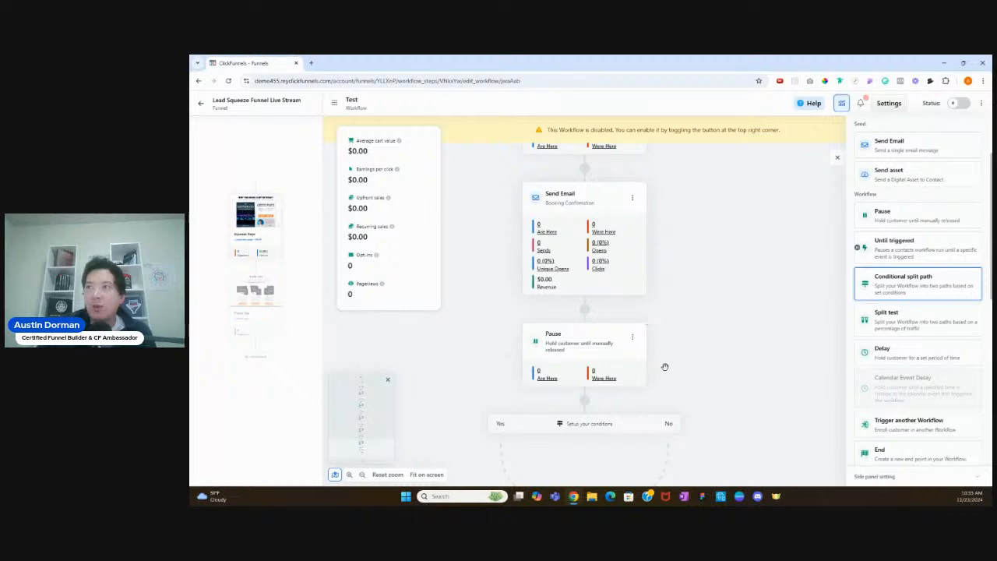
scroll(664, 366, down, 2)
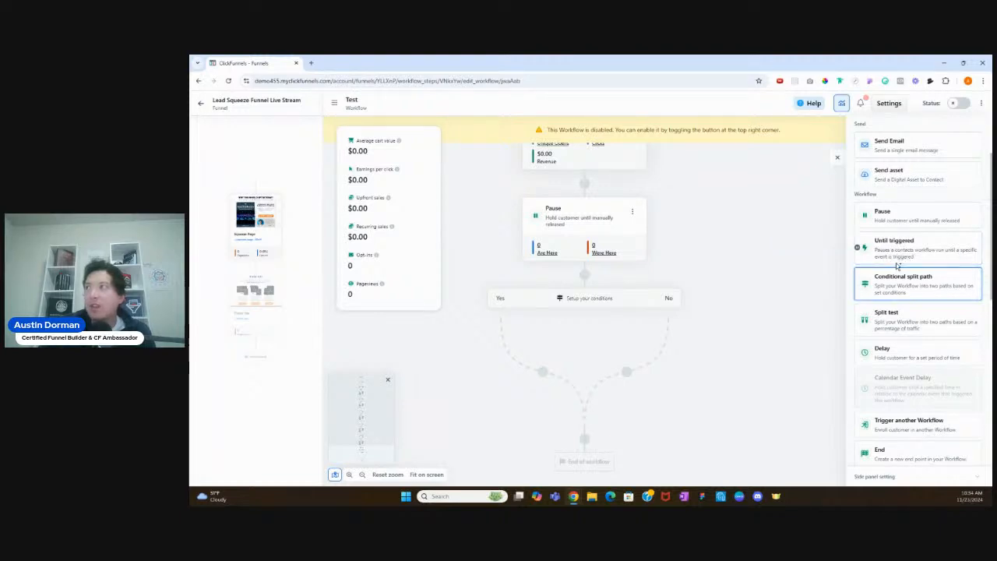
Remove the conditional split from the end of the workflow, deleting both its Yes and No paths.
scroll(903, 268, down, 1)
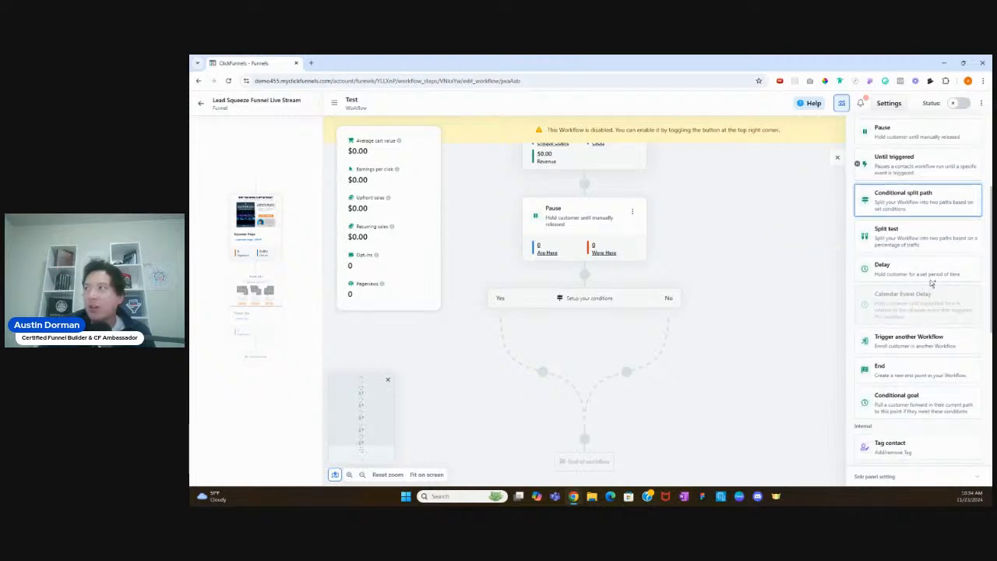
scroll(893, 369, down, 1)
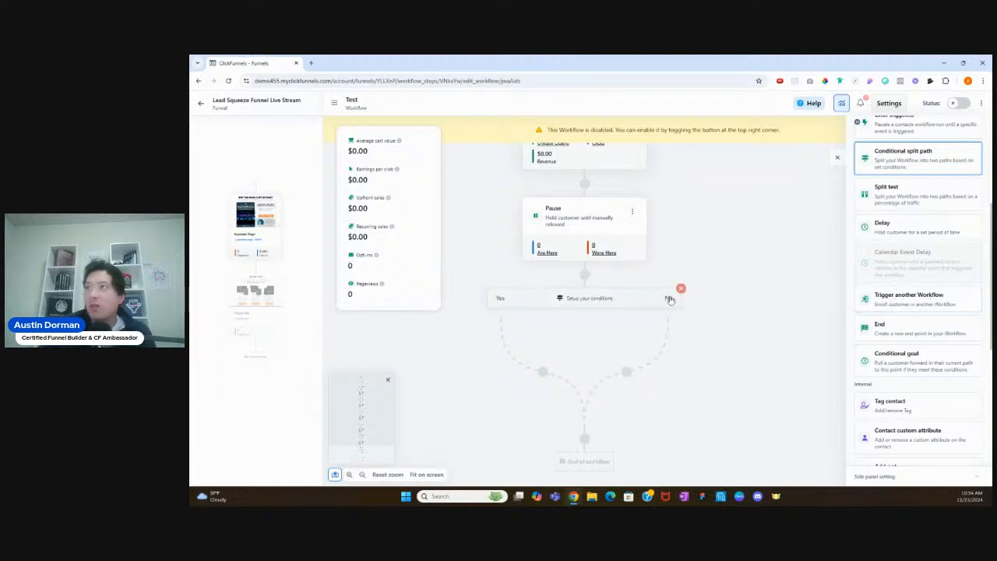
click(681, 289)
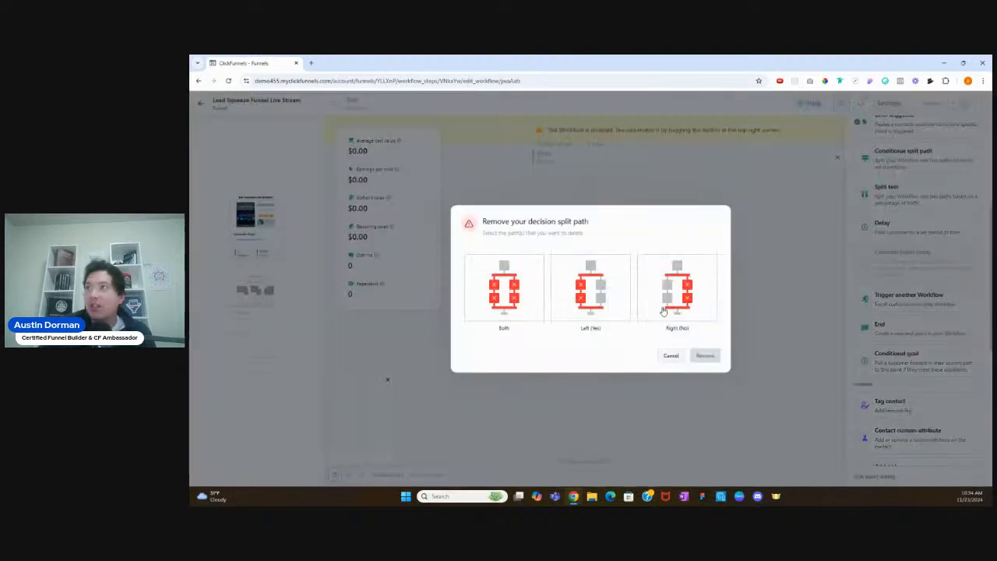
click(499, 304)
click(705, 361)
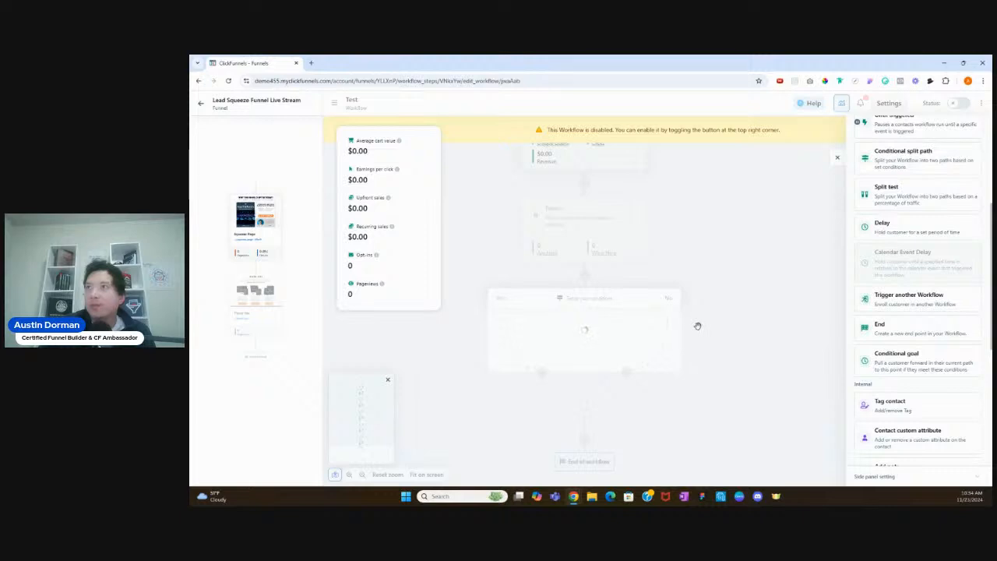
Add a Trigger another Workflow step below the last Pause step, using the Challenge Daily Reminders and Replays workflow.
drag(923, 289, 584, 400)
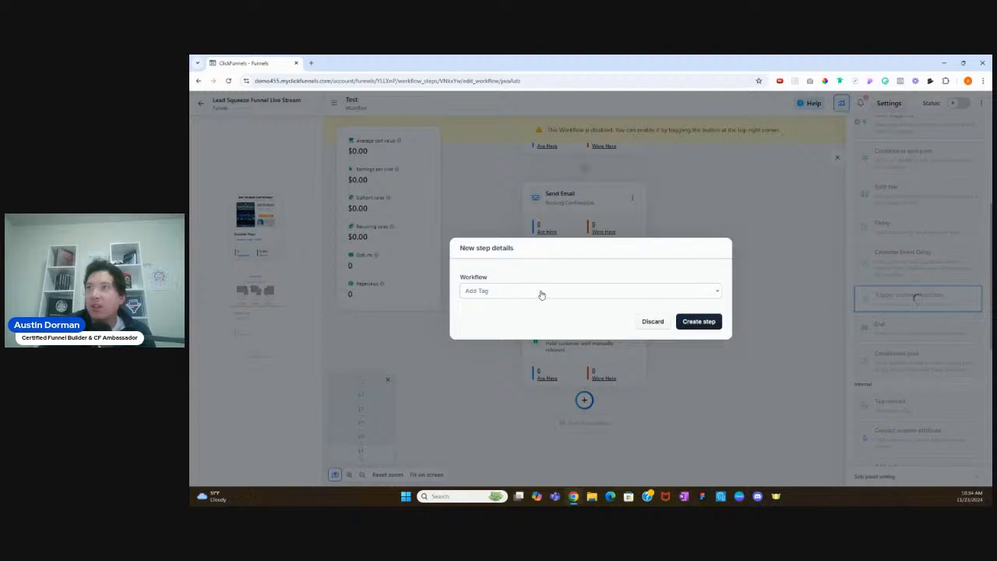
click(541, 291)
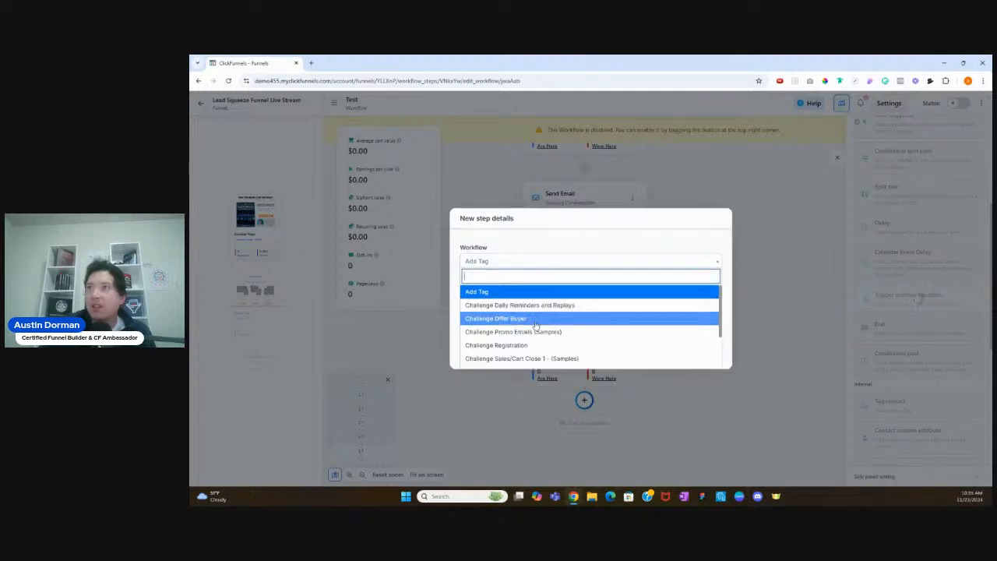
scroll(537, 313, down, 1)
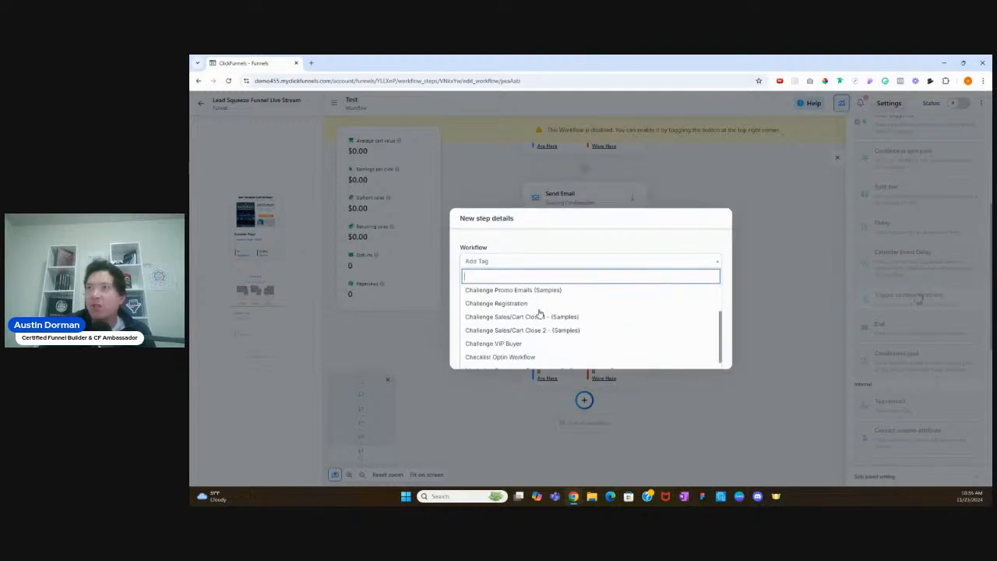
scroll(539, 313, up, 2)
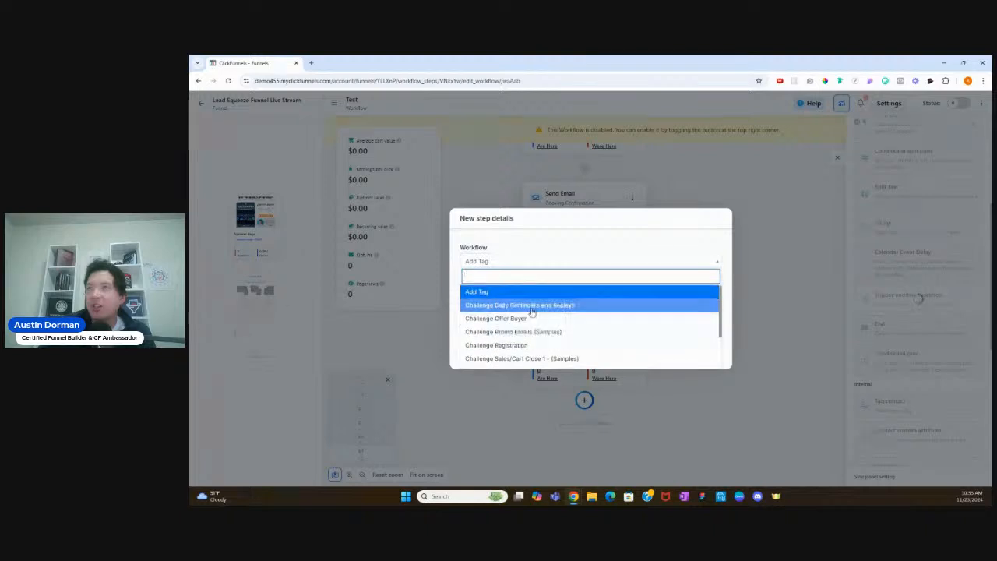
scroll(530, 326, down, 3)
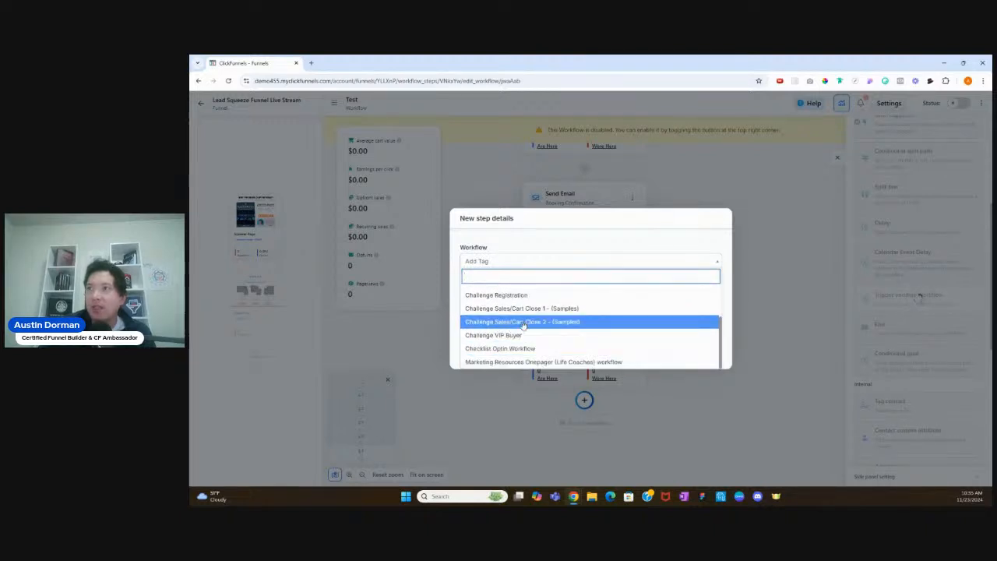
scroll(521, 325, up, 1)
scroll(521, 326, down, 3)
scroll(522, 326, up, 4)
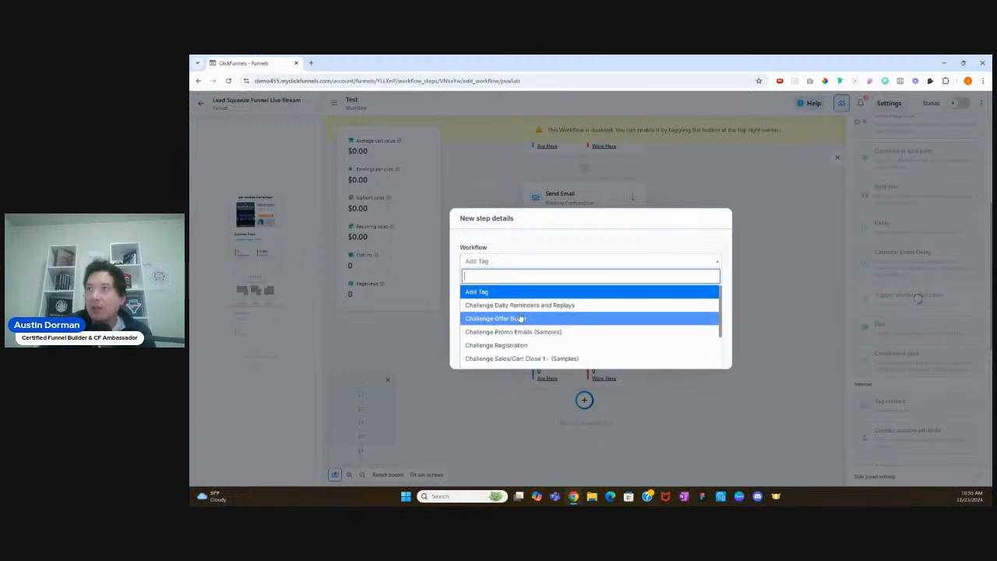
click(521, 306)
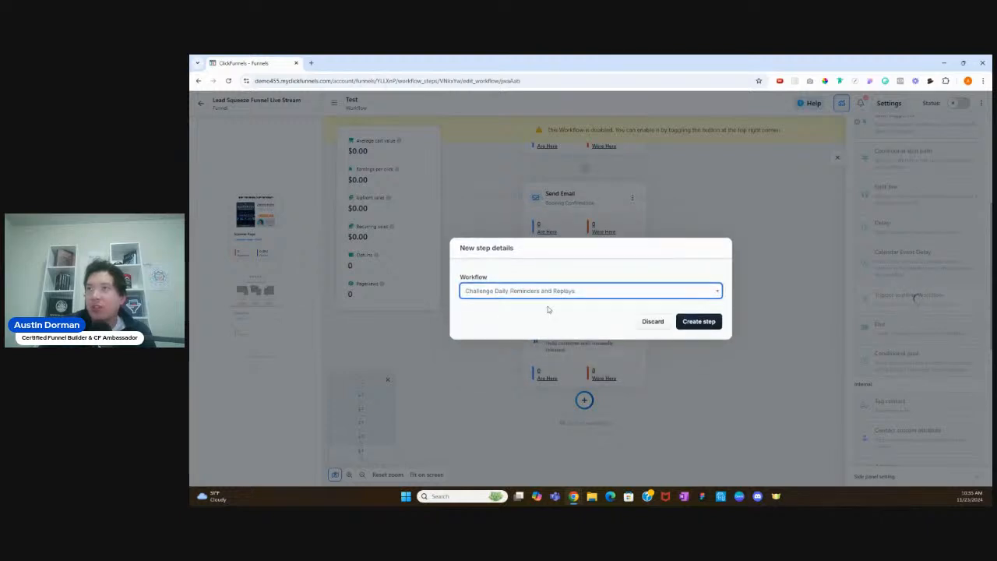
click(697, 320)
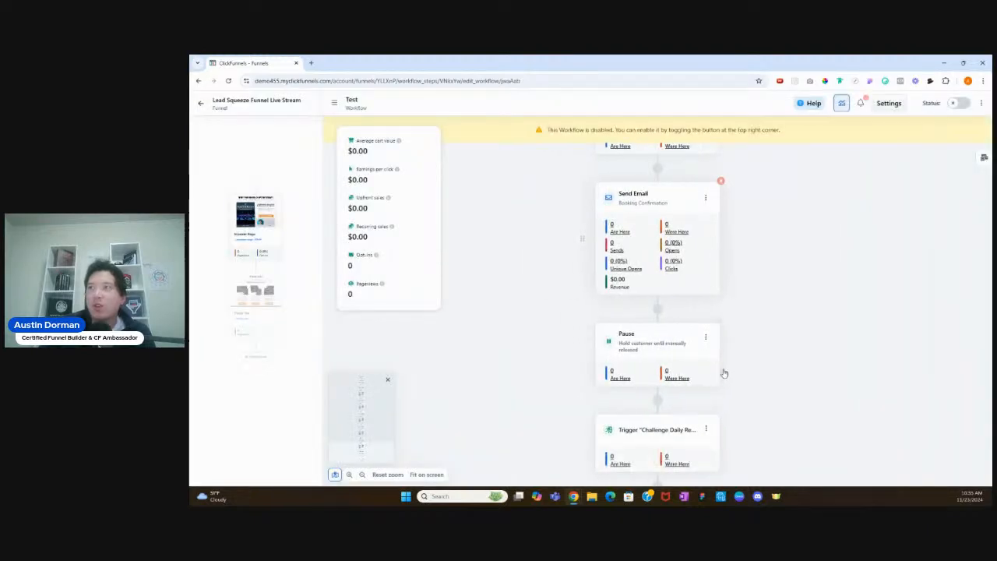
Examine the remaining internal and third-party step types that can be added at the end of the workflow.
scroll(723, 373, down, 1)
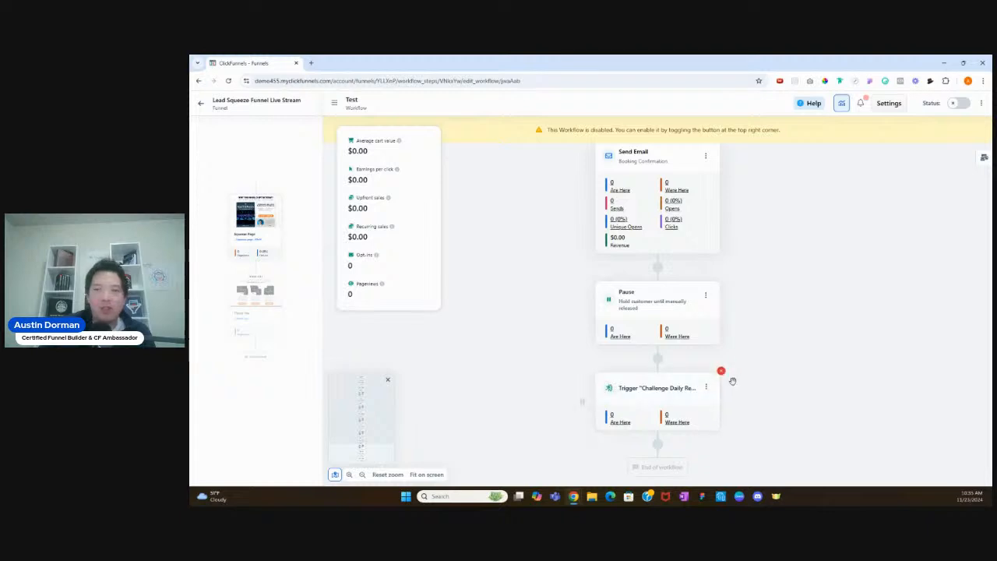
scroll(739, 377, down, 1)
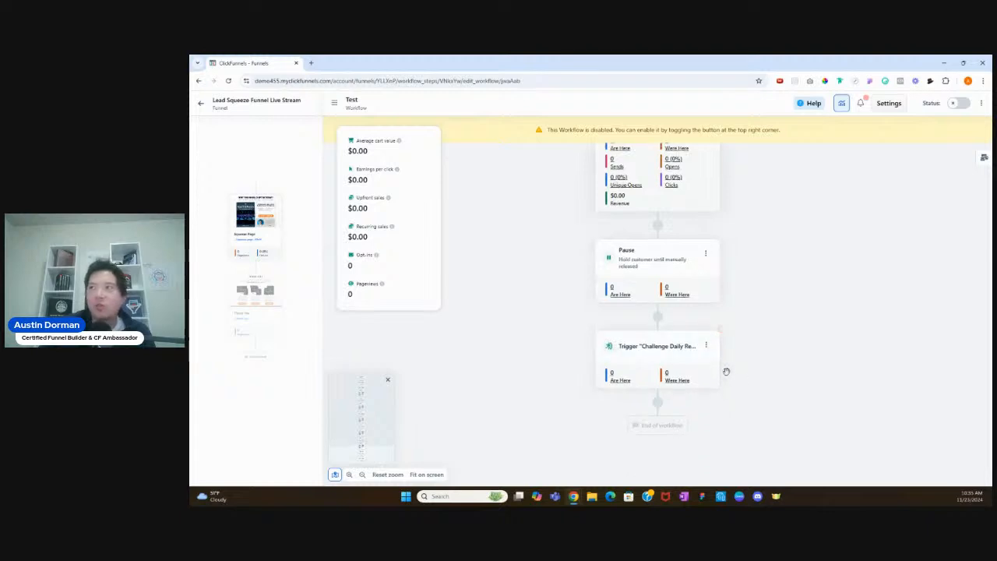
click(657, 402)
scroll(925, 389, down, 4)
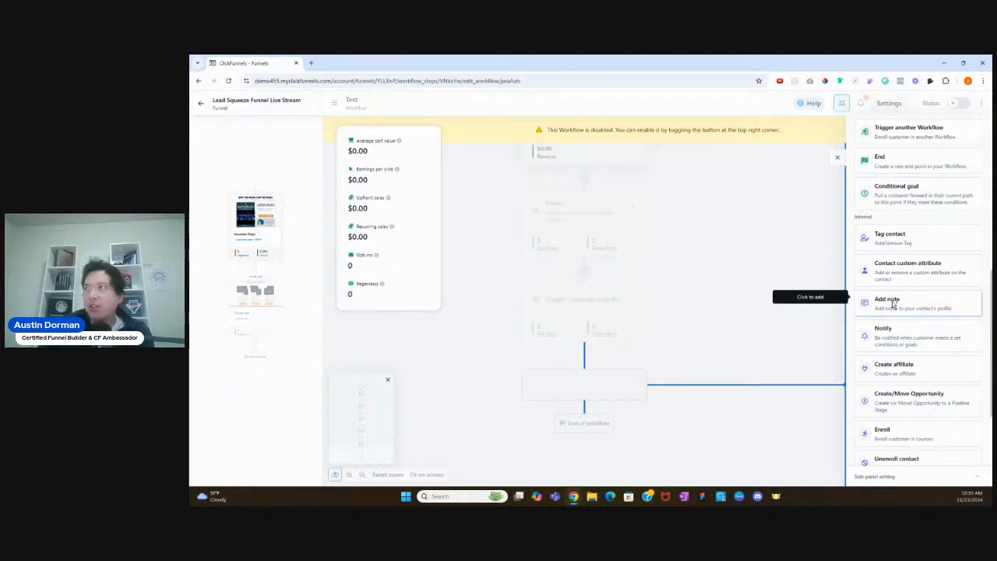
scroll(896, 348, down, 1)
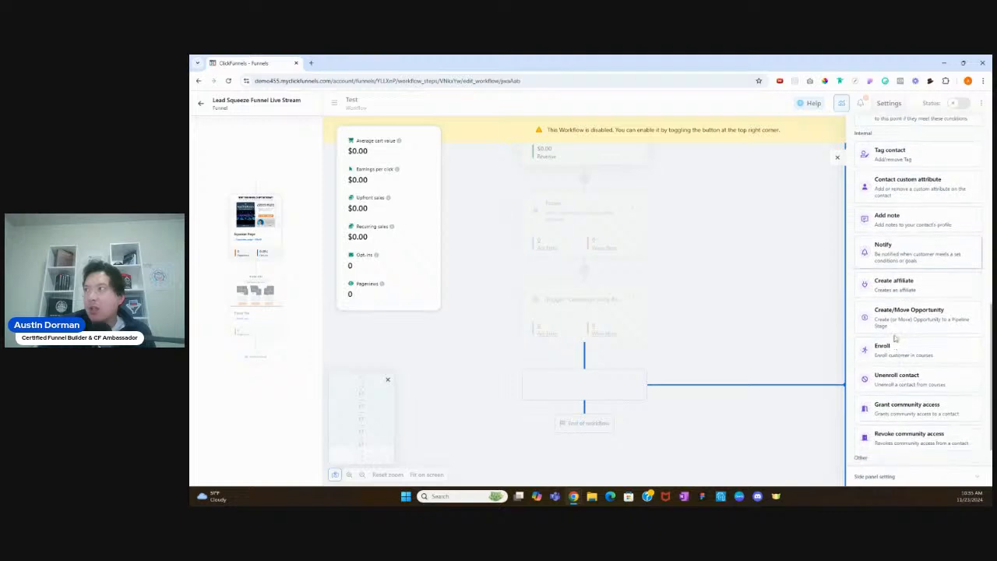
scroll(890, 335, down, 1)
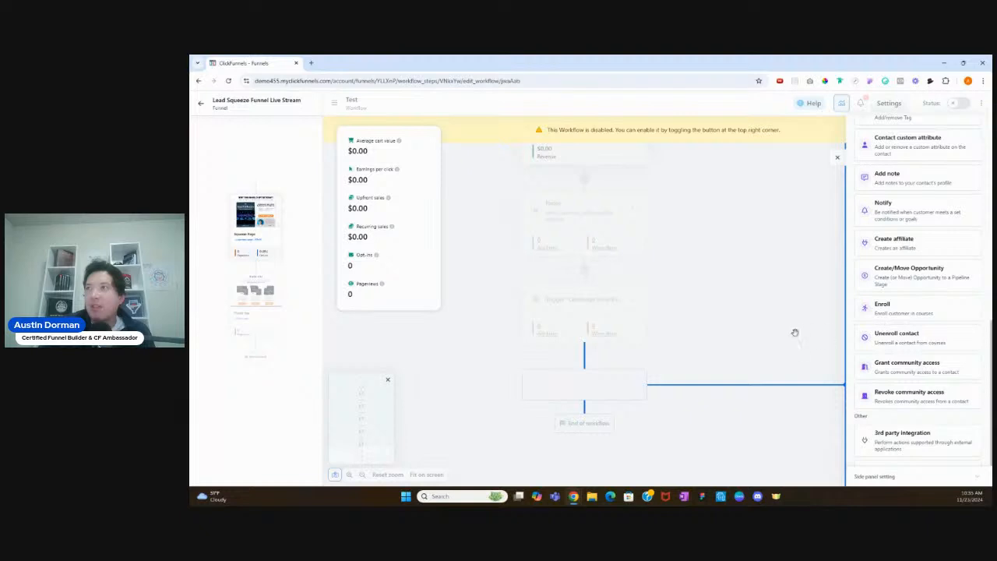
click(837, 160)
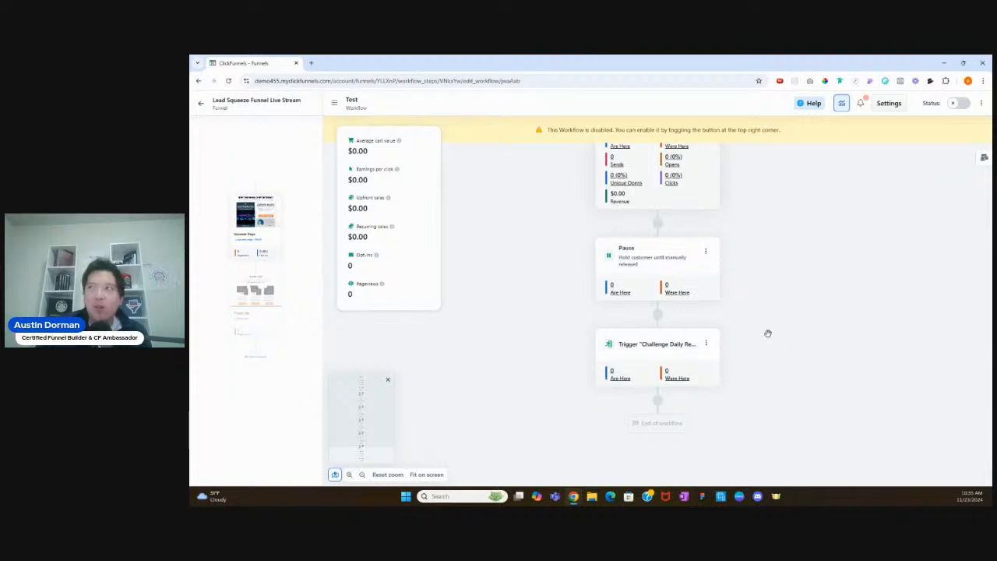
Delete the step at the end of the workflow that triggers Challenge Daily Reminders and Replays.
scroll(738, 344, up, 3)
scroll(737, 350, down, 2)
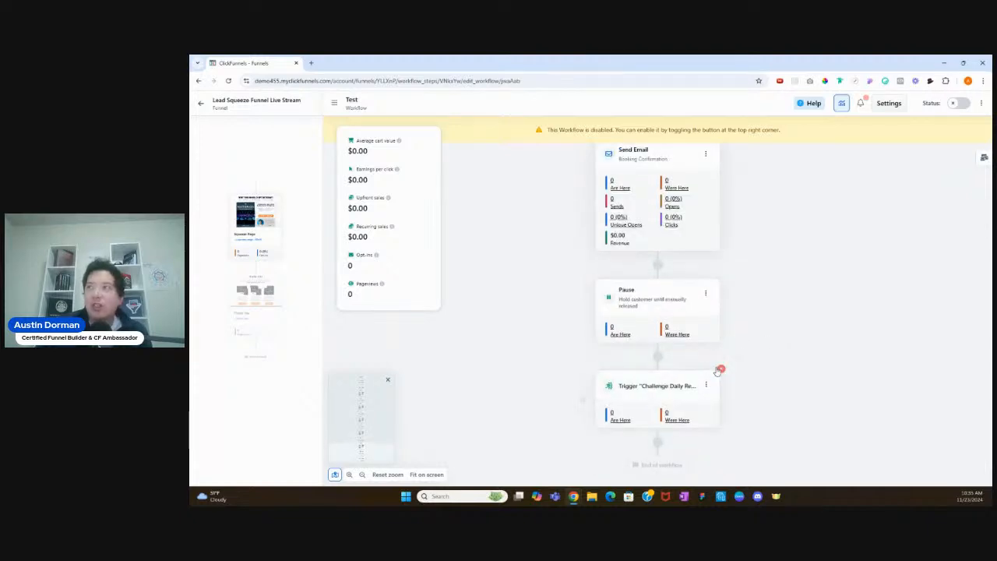
click(720, 369)
click(675, 318)
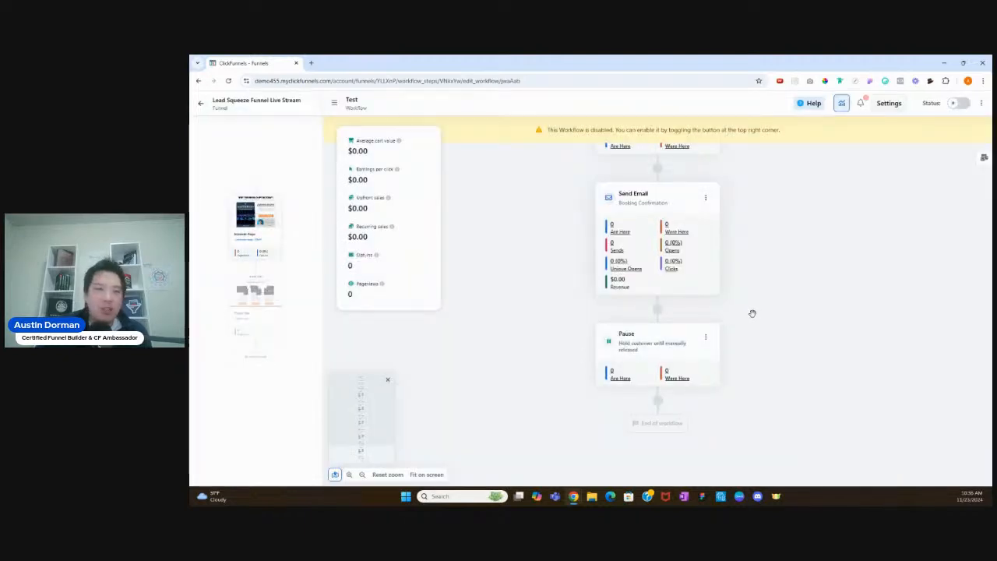
Review the workflow sequence from the last Pause step up to the Workflow Trigger and back down through the emails and delays.
scroll(737, 319, up, 5)
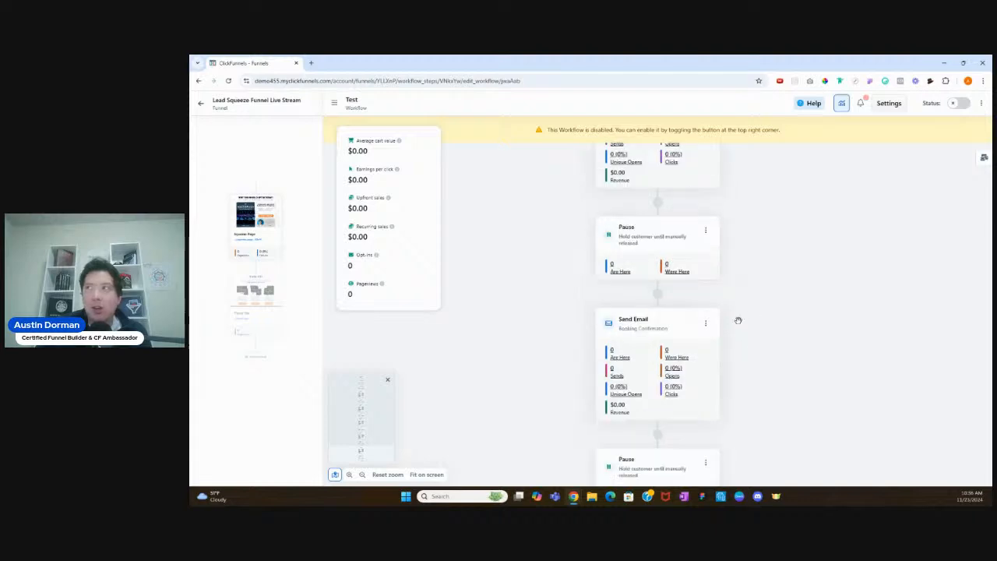
scroll(720, 361, up, 3)
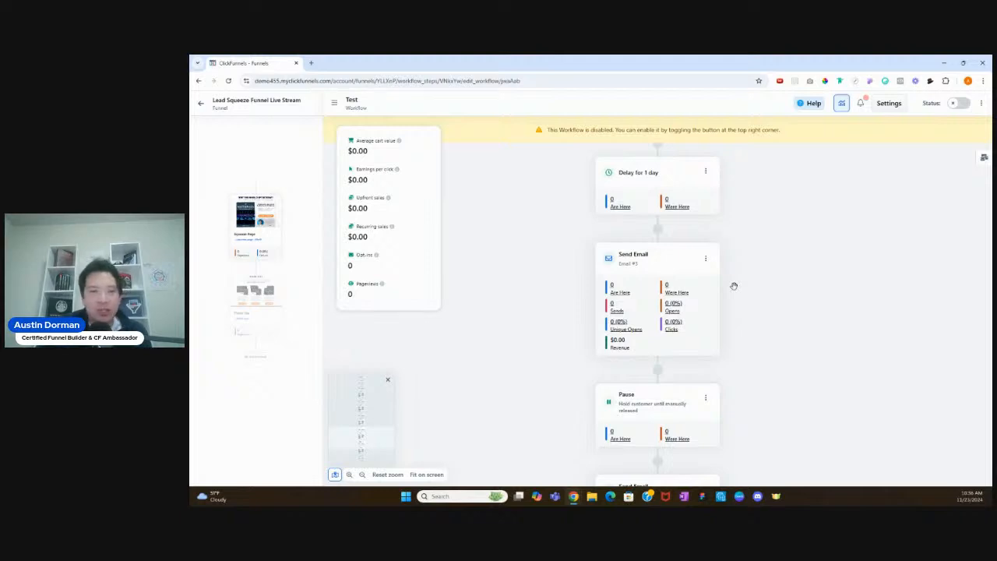
scroll(736, 288, up, 4)
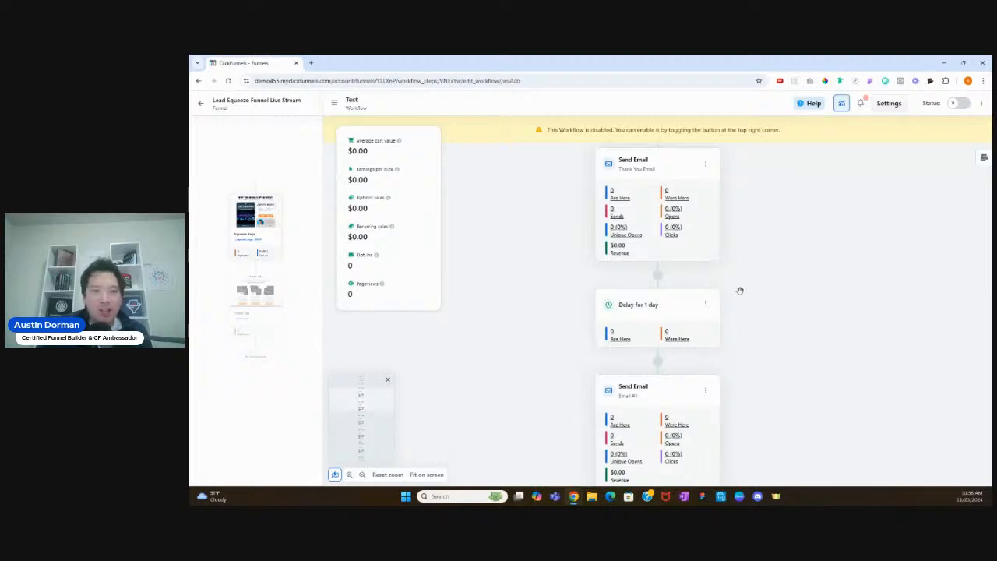
scroll(740, 291, up, 6)
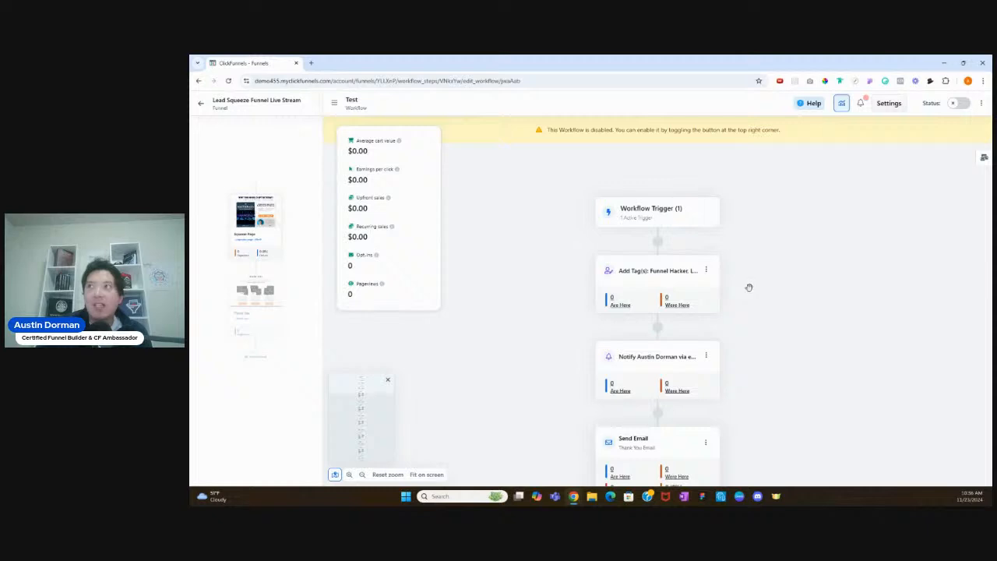
scroll(749, 291, down, 4)
scroll(751, 290, down, 5)
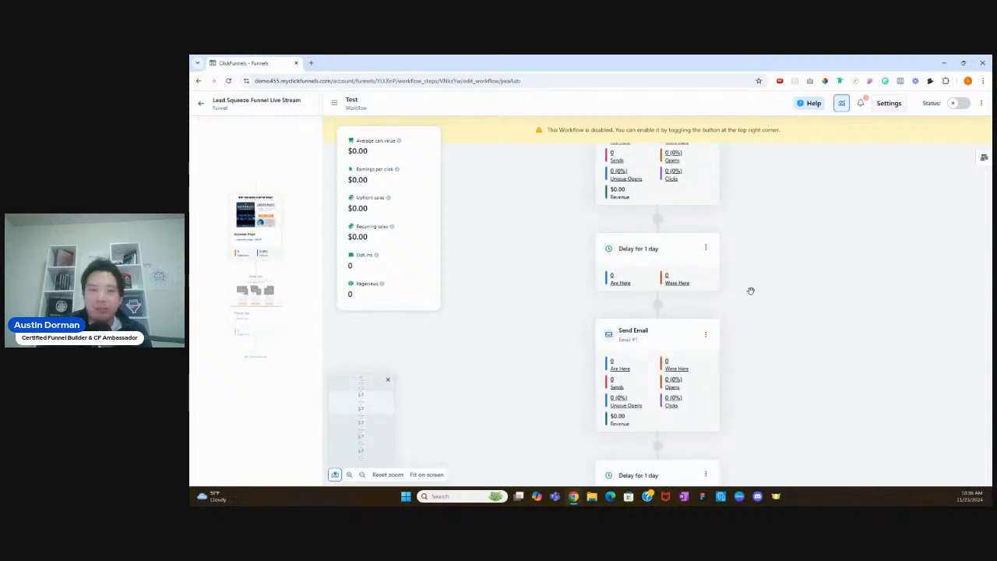